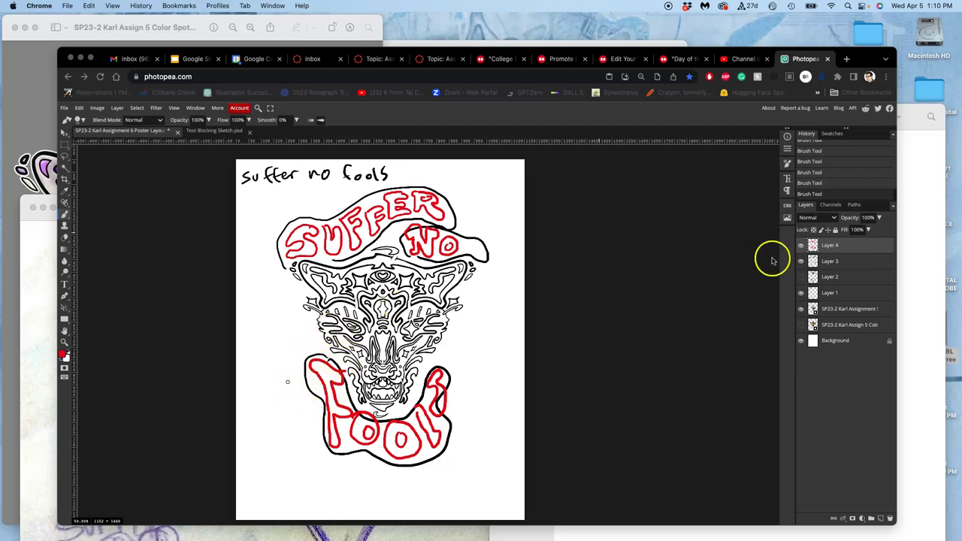
Step: Hide Layers 4 and 3 and show Layer 2, the black block-letter sketch
click(800, 247)
click(801, 247)
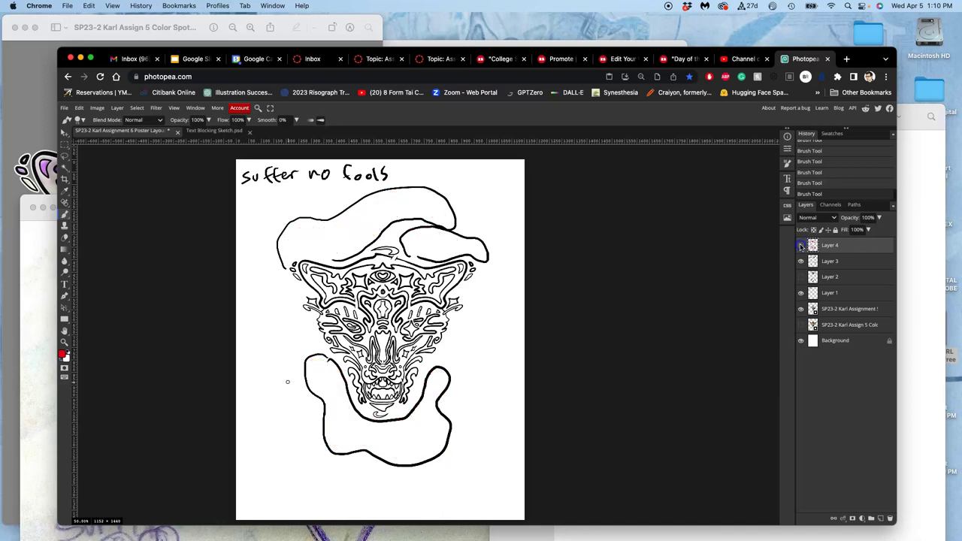
click(801, 261)
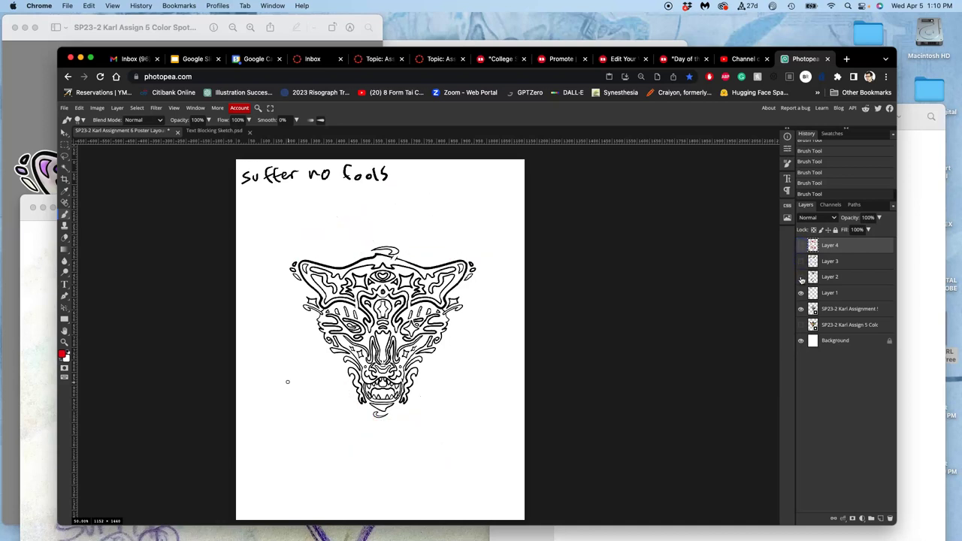
click(801, 278)
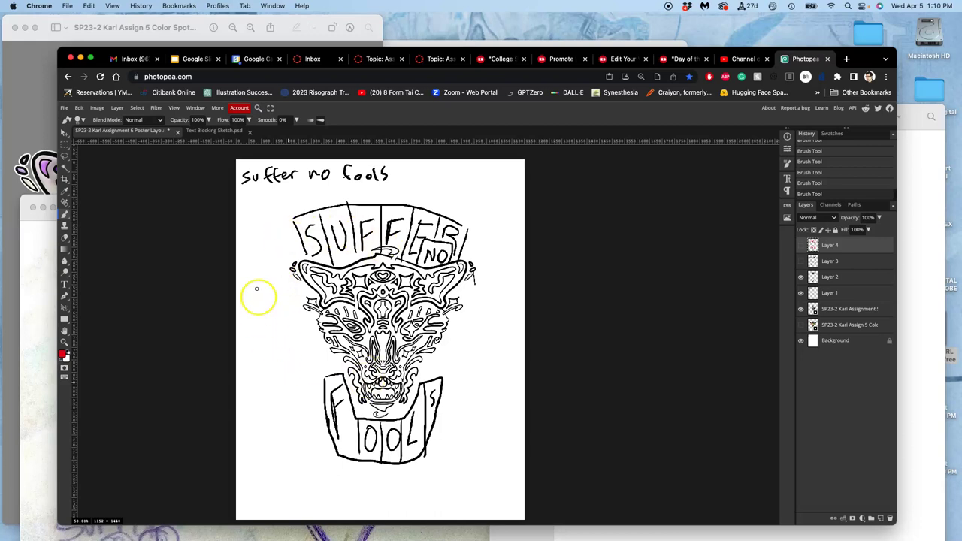
Step: Switch to the Text Blocking Sketch.psd document and look over the lettering
click(218, 132)
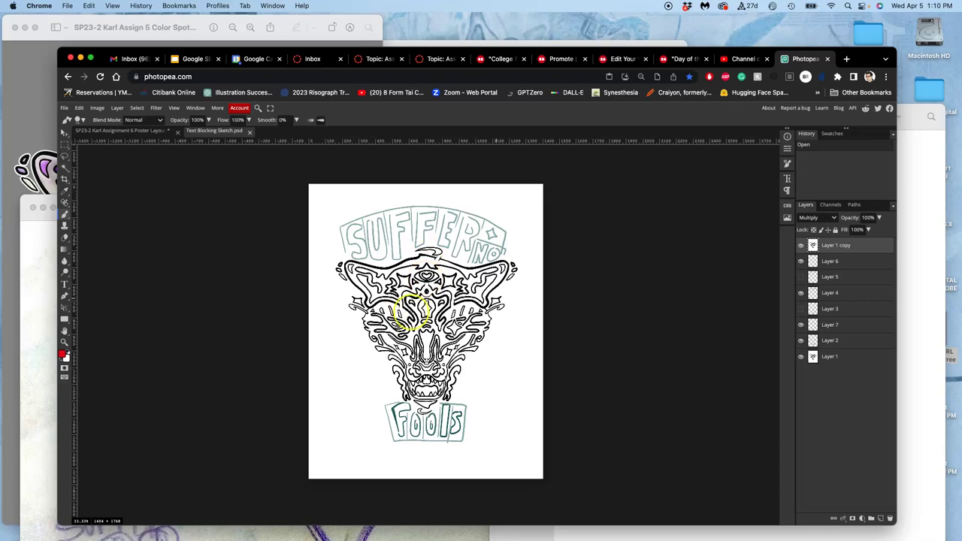
scroll(409, 315, up, 5)
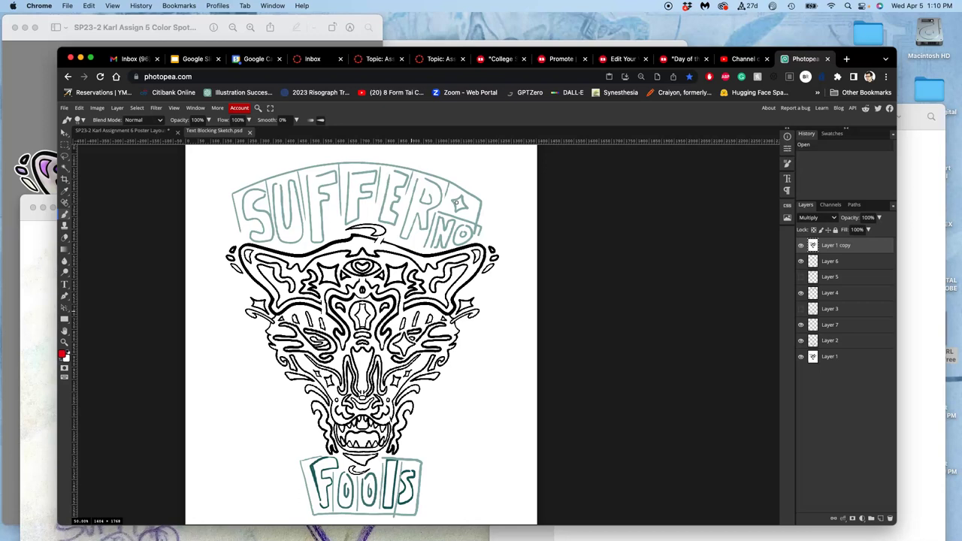
scroll(421, 217, right, 3)
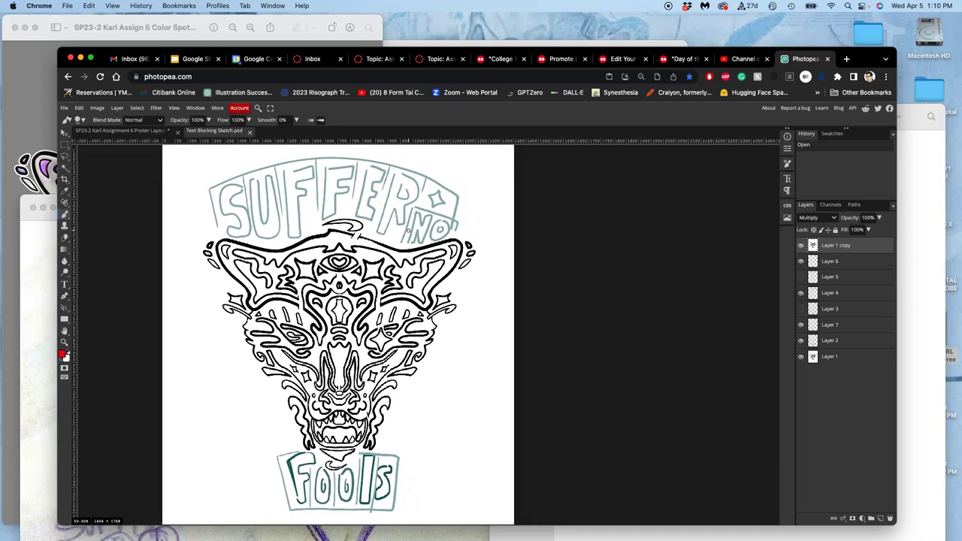
scroll(440, 226, right, 1)
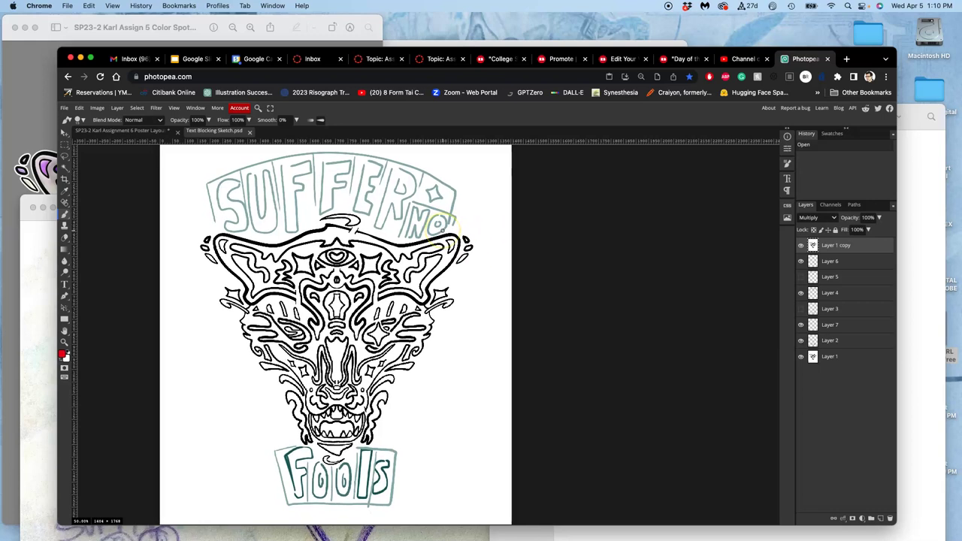
scroll(338, 335, up, 1)
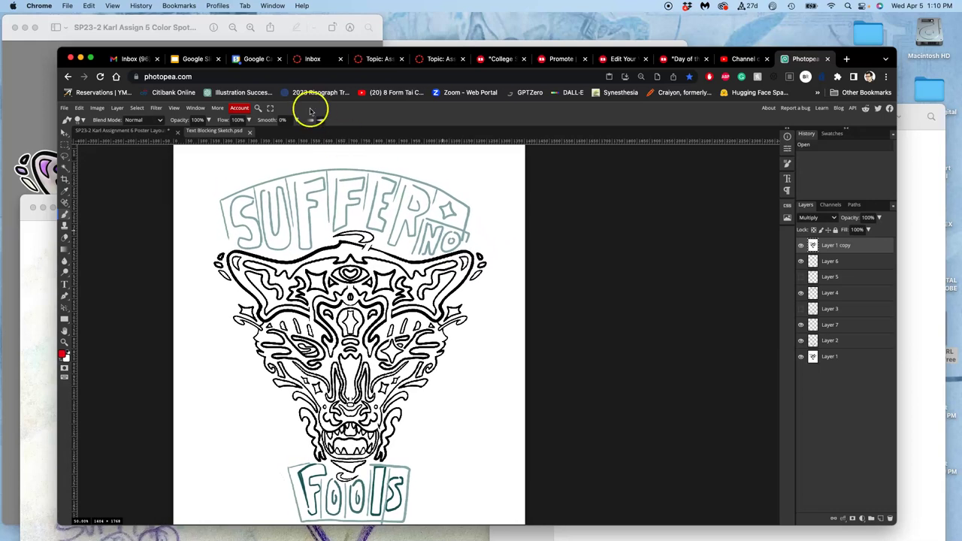
Step: Resize the Text Blocking Sketch to a 16-inch width in Image Size
click(97, 108)
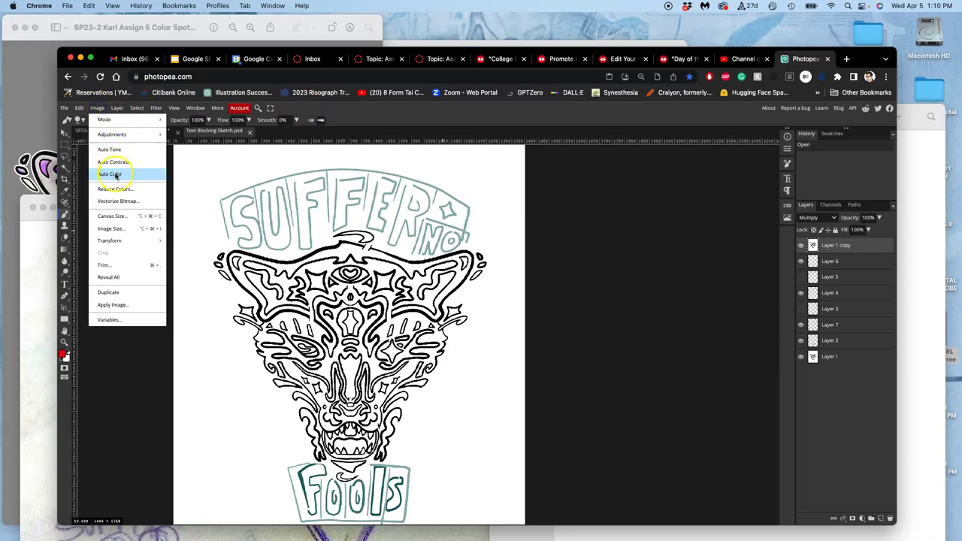
click(113, 228)
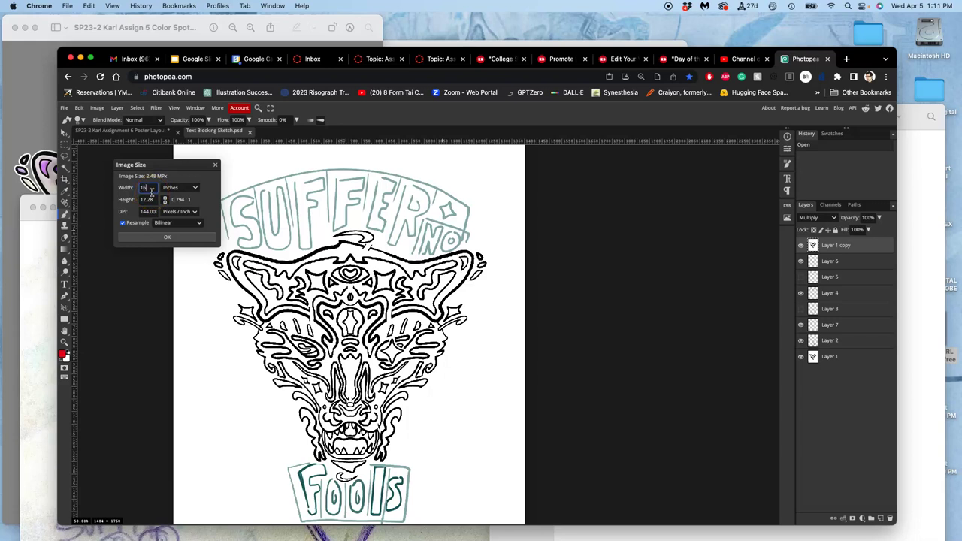
text(16)
drag(169, 200, 140, 199)
click(153, 211)
click(166, 238)
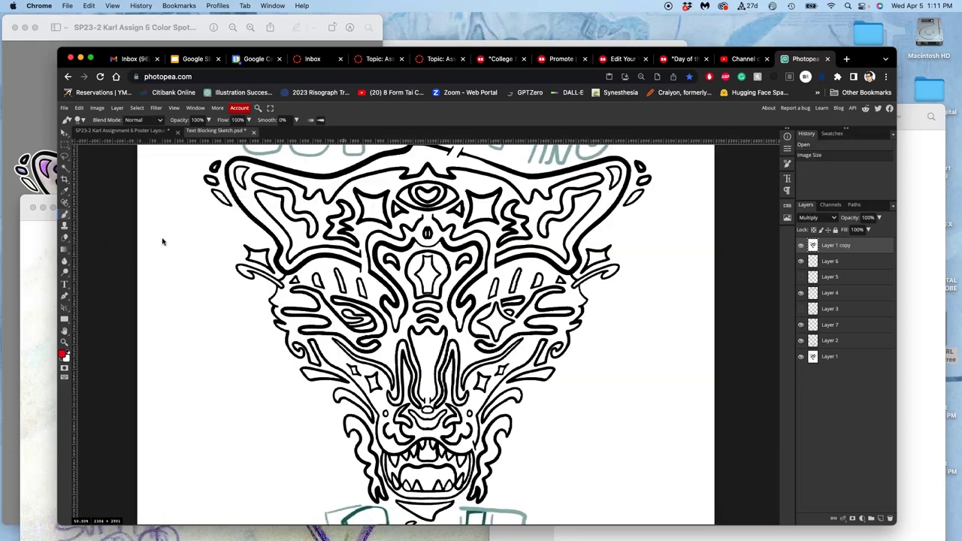
Step: Zoom out and close the poster layout document without saving
key(ctrl+minus)
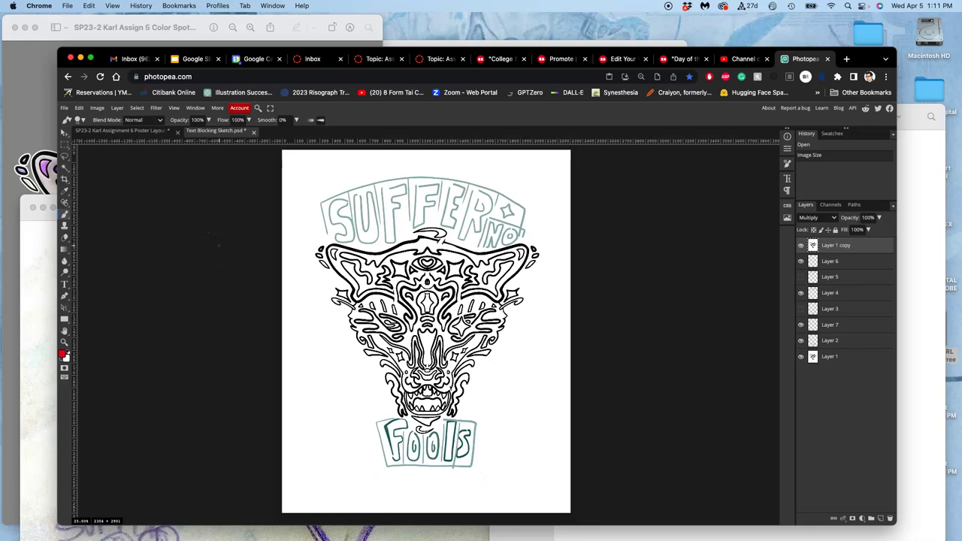
click(176, 132)
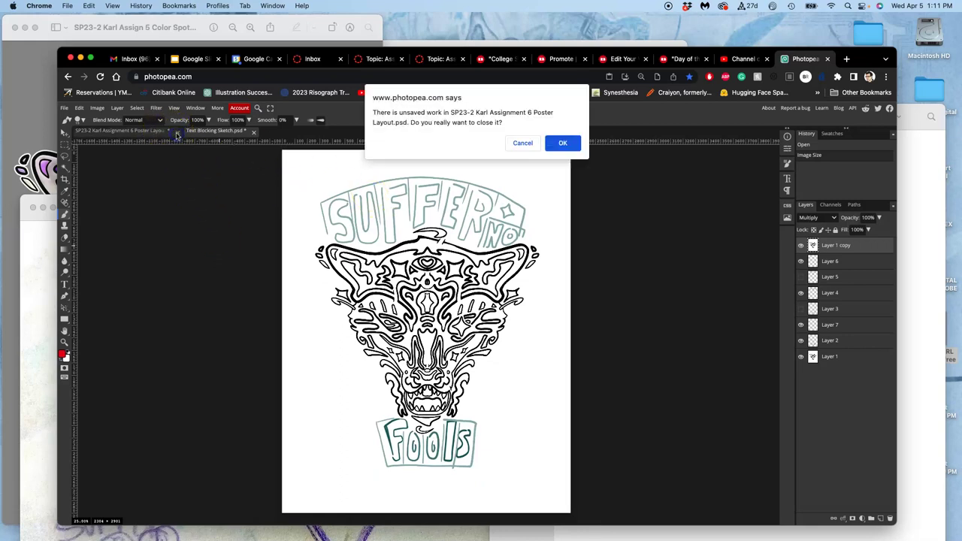
click(564, 143)
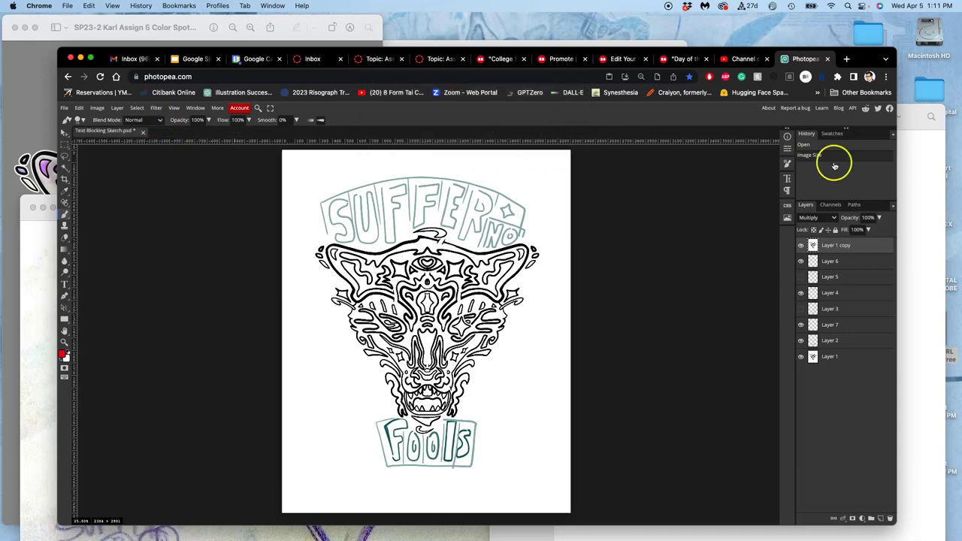
Step: Open the Assign #5 folder in Finder and drag the coloured creature PNG onto the sketch
click(906, 169)
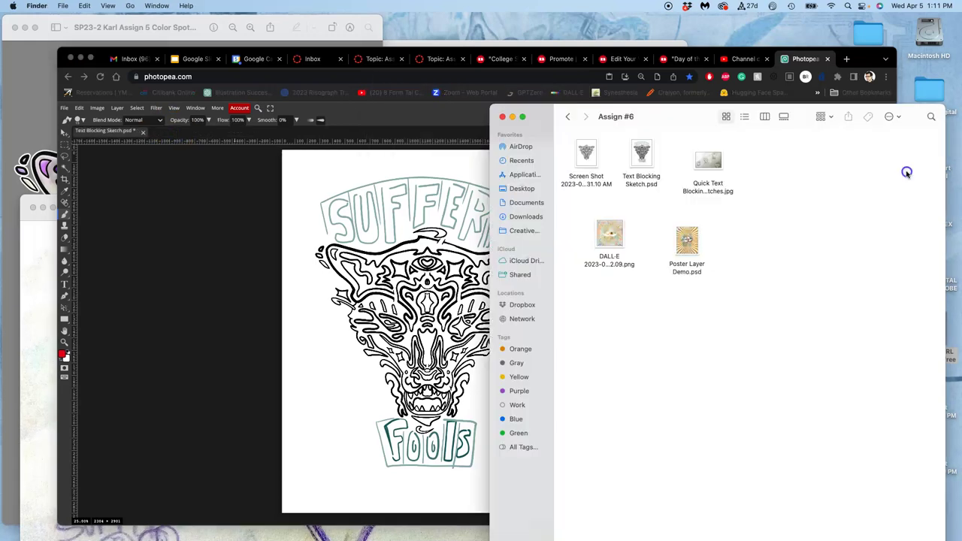
click(567, 117)
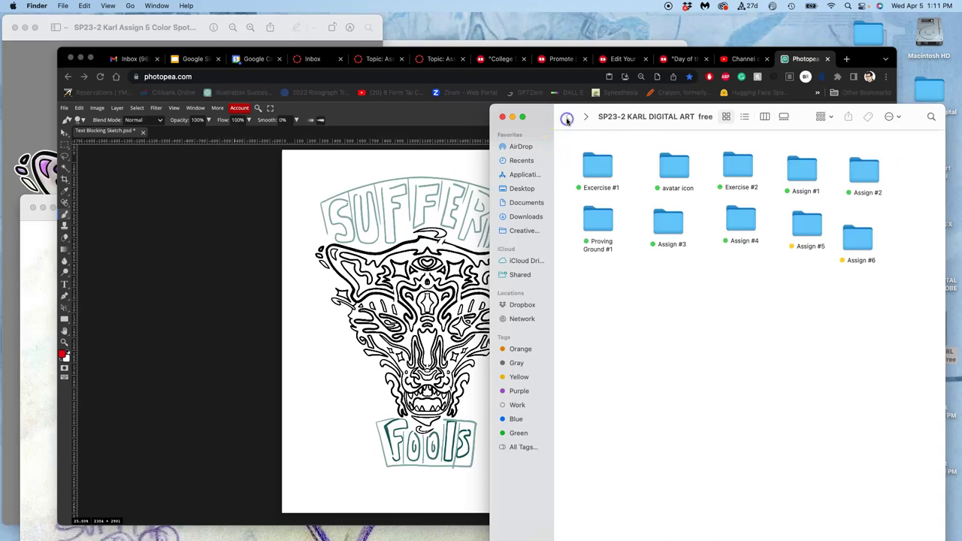
double_click(810, 222)
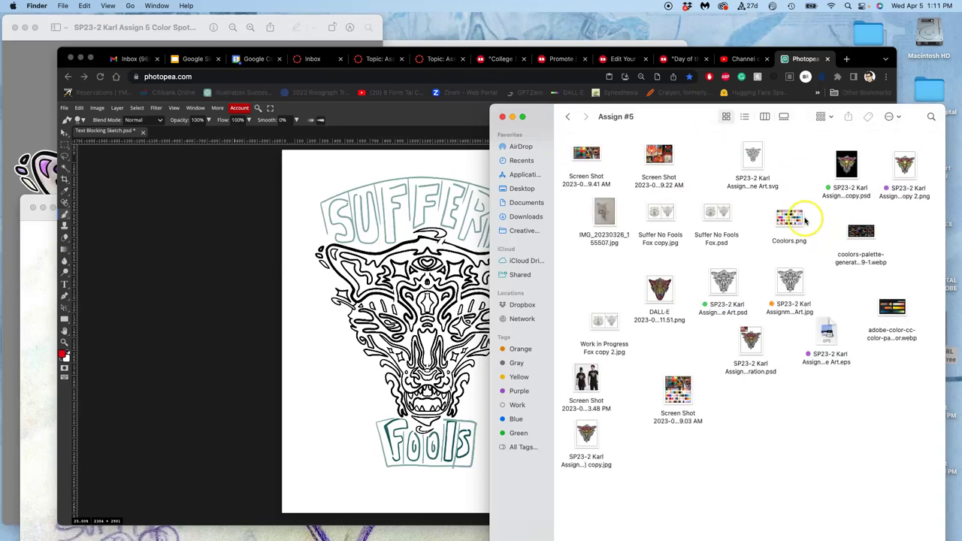
click(904, 168)
drag(904, 169, 448, 302)
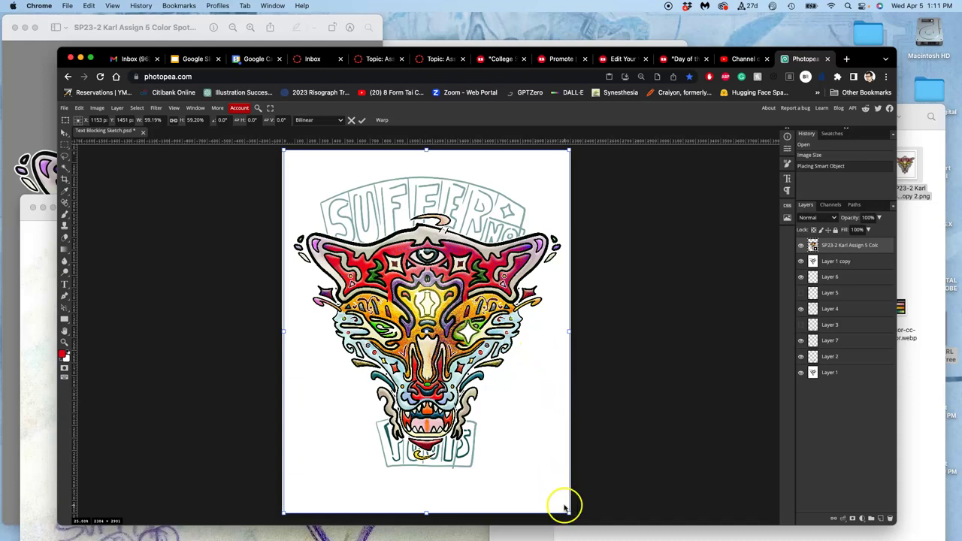
Step: Scale the creature to about 51%, nudge it up, commit, and save Text Blocking Sketch.psd
drag(569, 513, 548, 494)
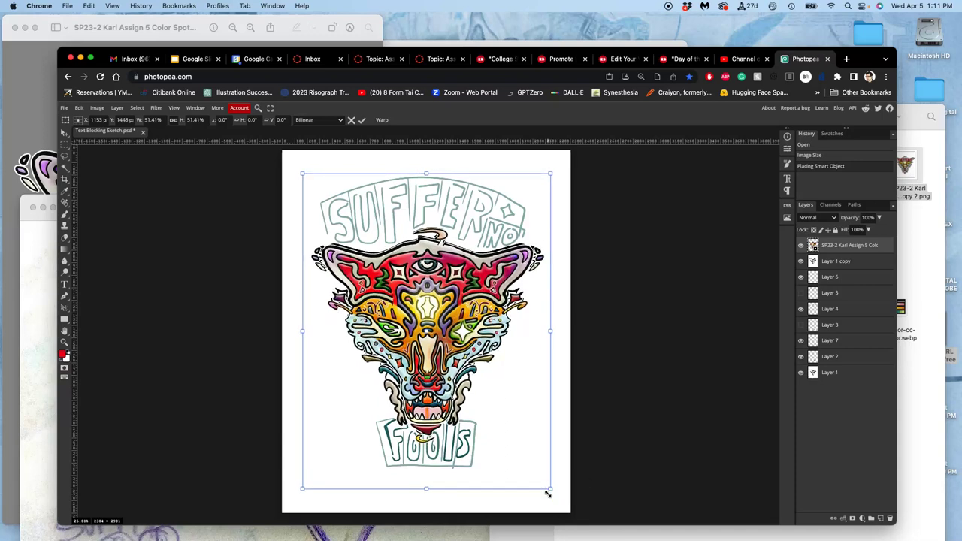
key(Up)
key(Up)
key(Up)
key(Up)
key(Up)
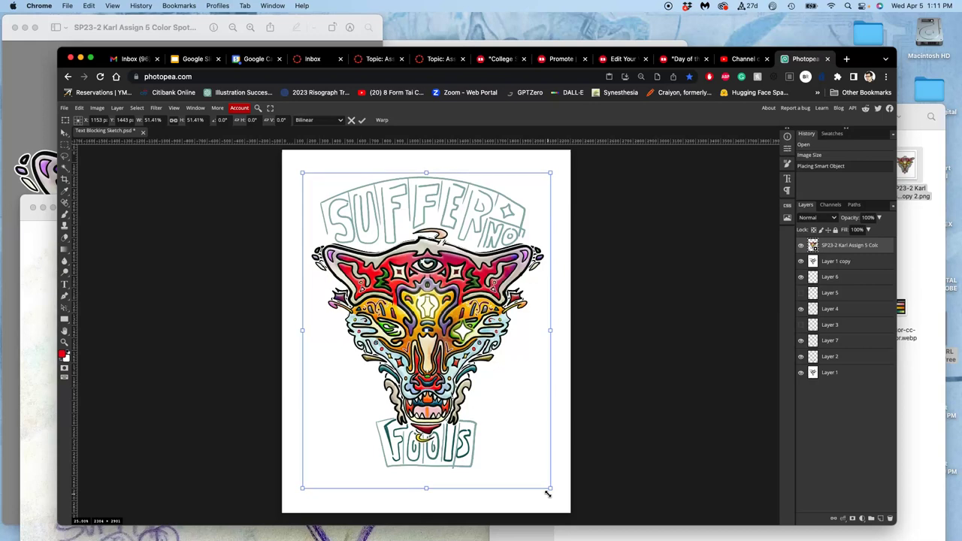
key(Return)
key(b)
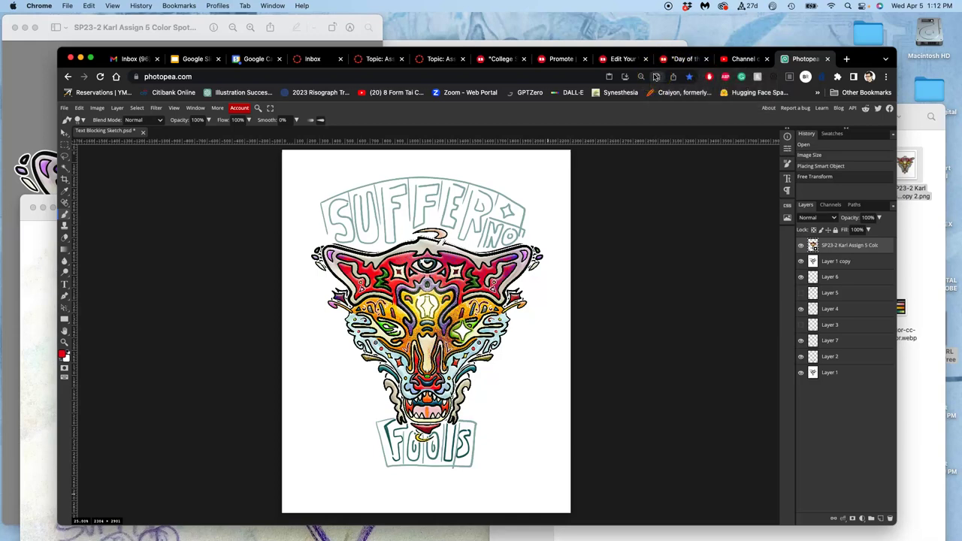
key(ctrl+s)
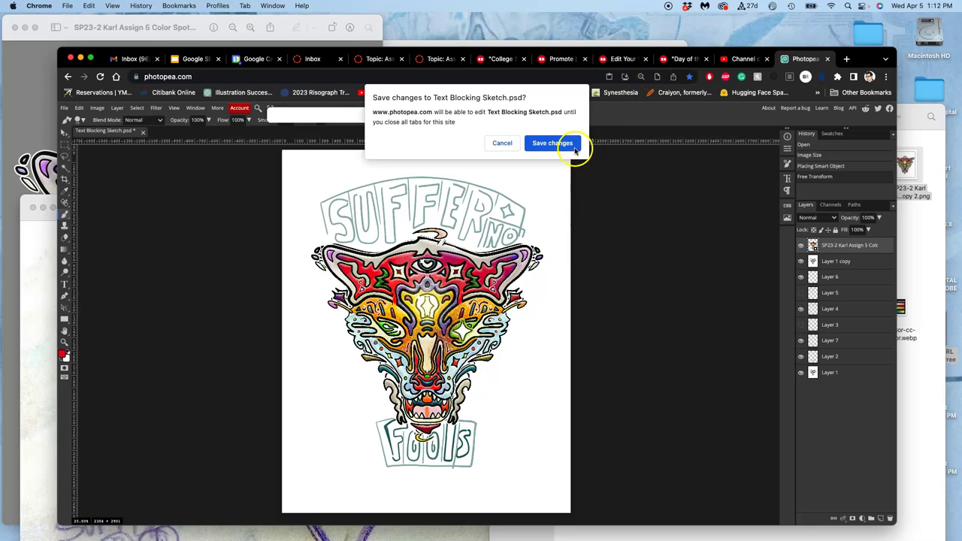
click(557, 143)
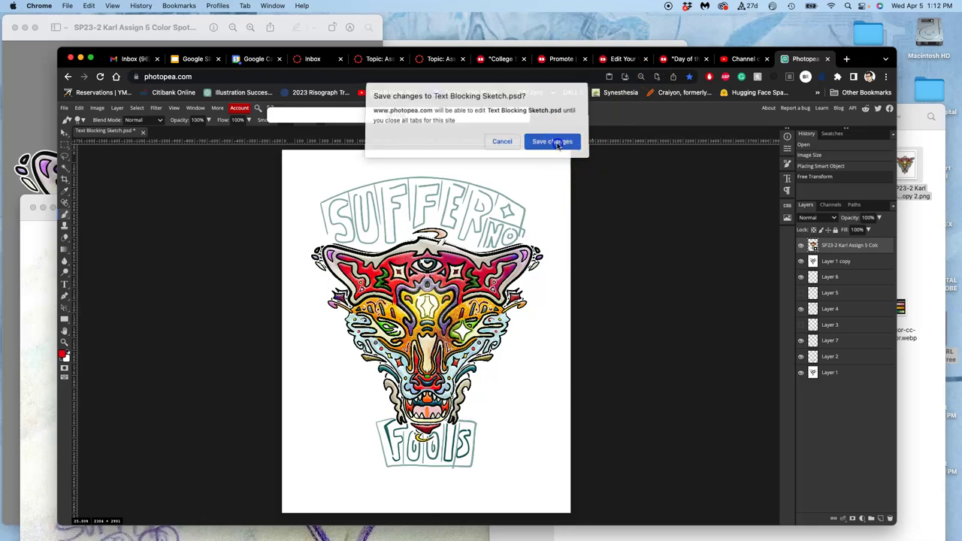
Step: Give Text Blocking Sketch.psd in Finder's Assign #6 folder a purple tag, then return to Photopea
click(913, 230)
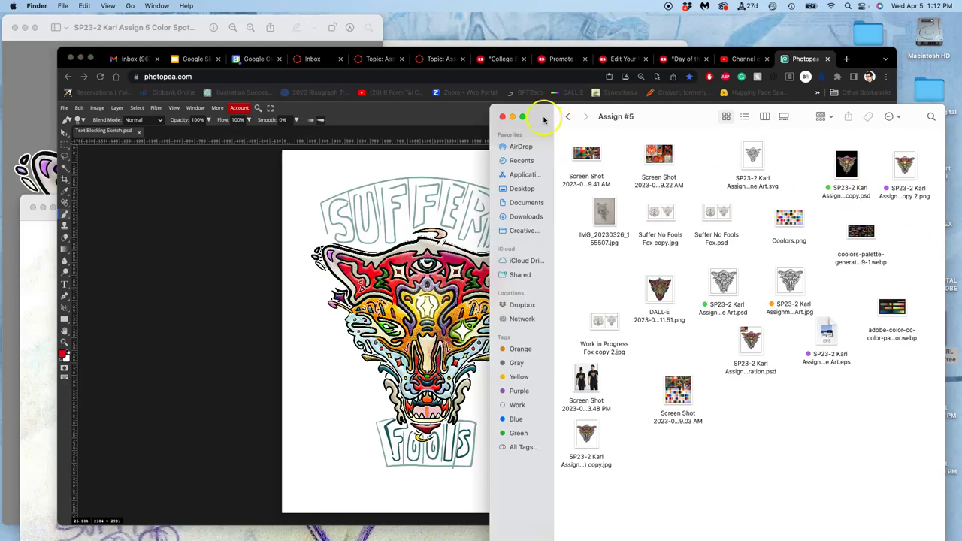
click(567, 117)
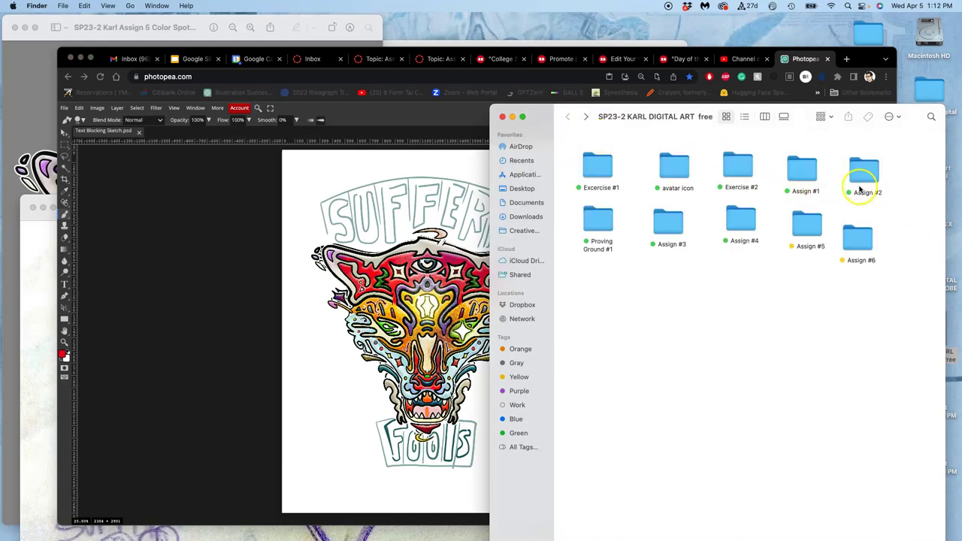
double_click(863, 244)
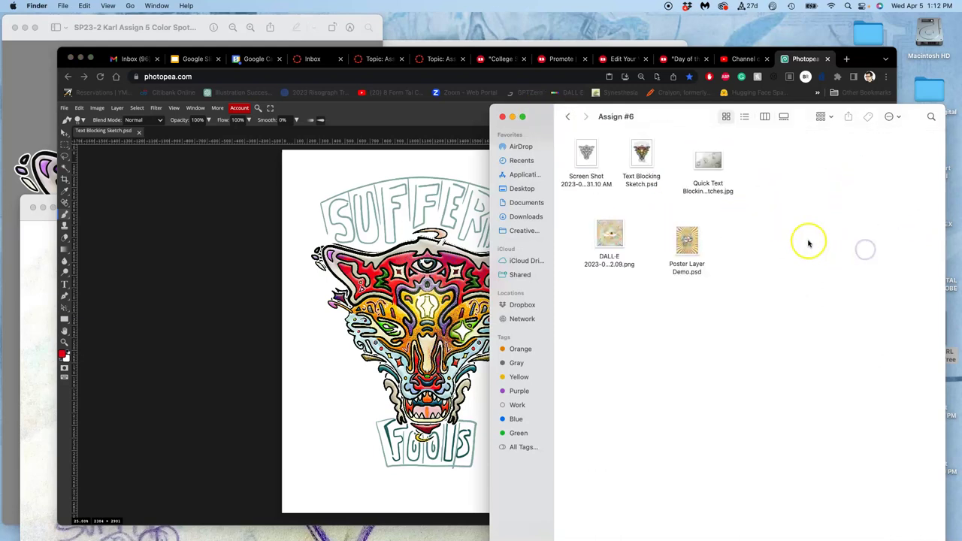
click(650, 180)
right_click(637, 180)
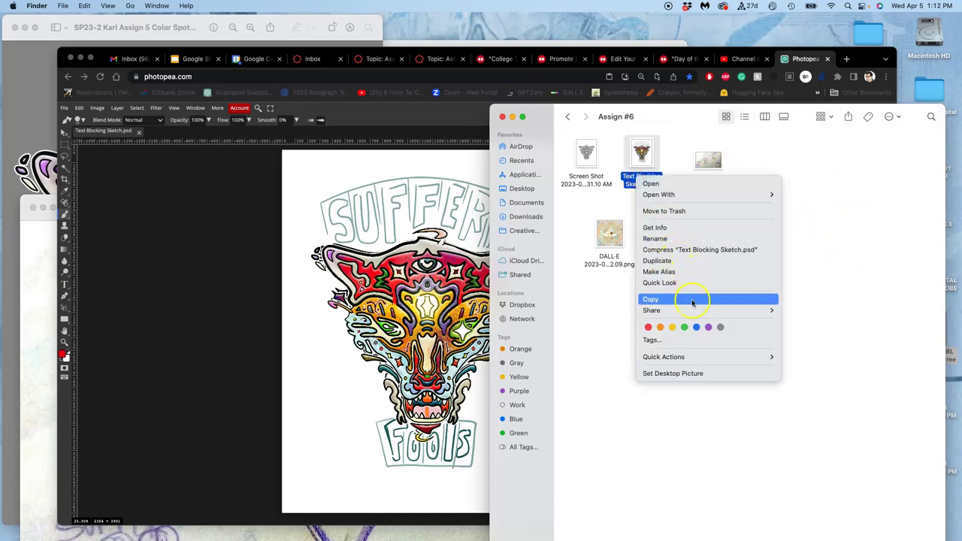
click(710, 325)
click(659, 226)
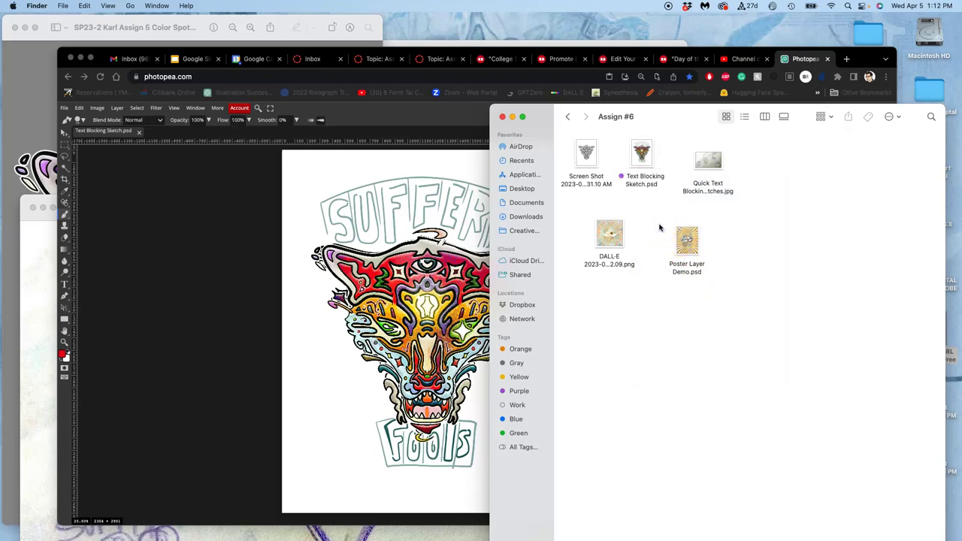
click(260, 193)
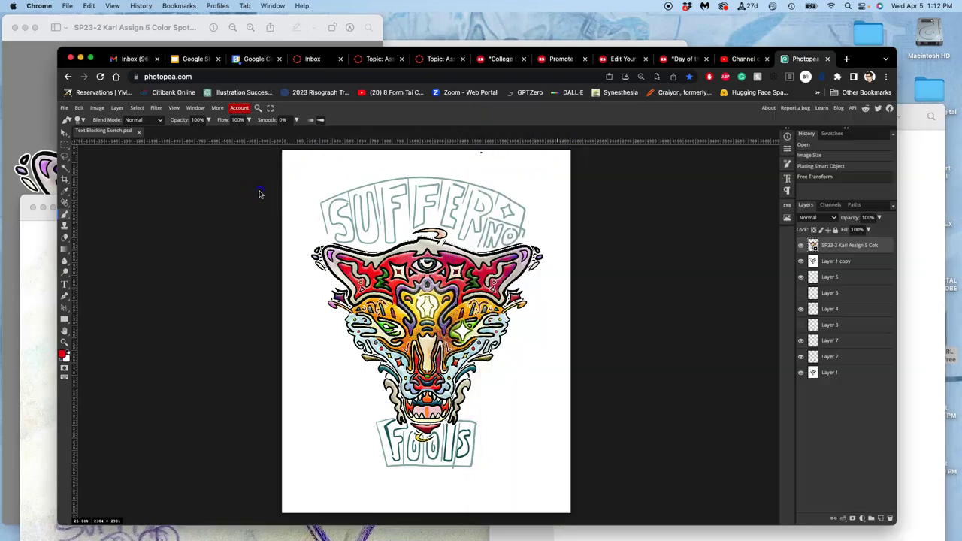
Step: Scroll the Canvas discussion page to the Art of the Title: Stranger Things examples
click(430, 59)
scroll(480, 176, up, 20)
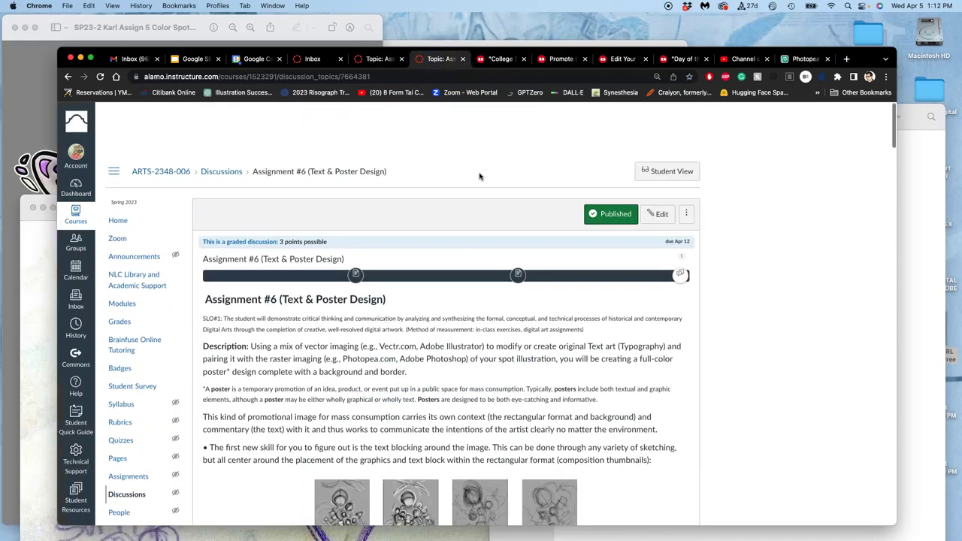
scroll(480, 176, down, 3)
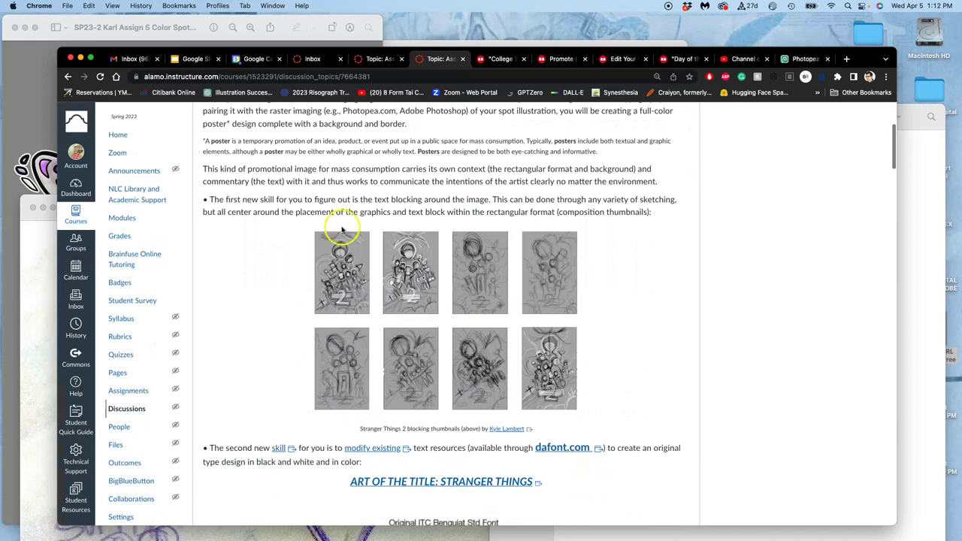
scroll(394, 346, down, 3)
scroll(397, 355, down, 3)
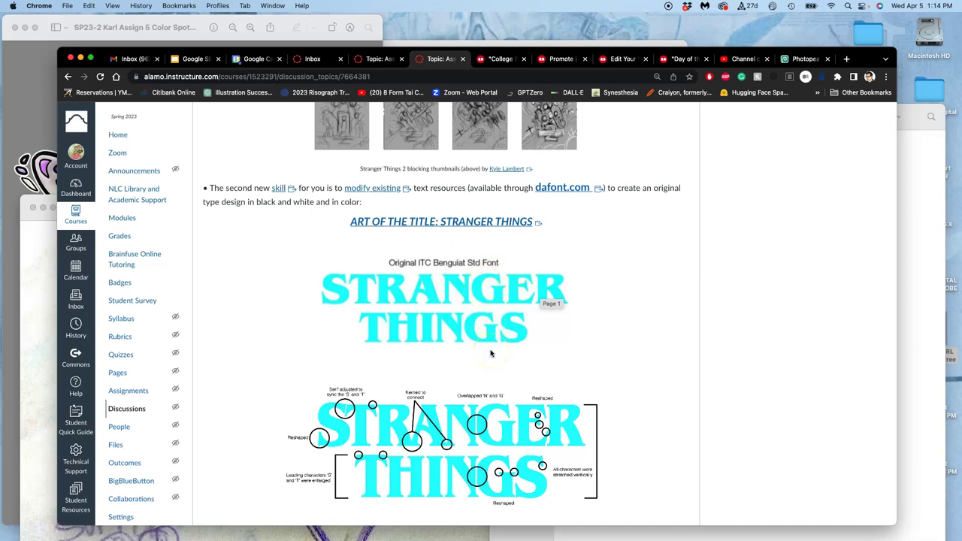
scroll(516, 369, down, 3)
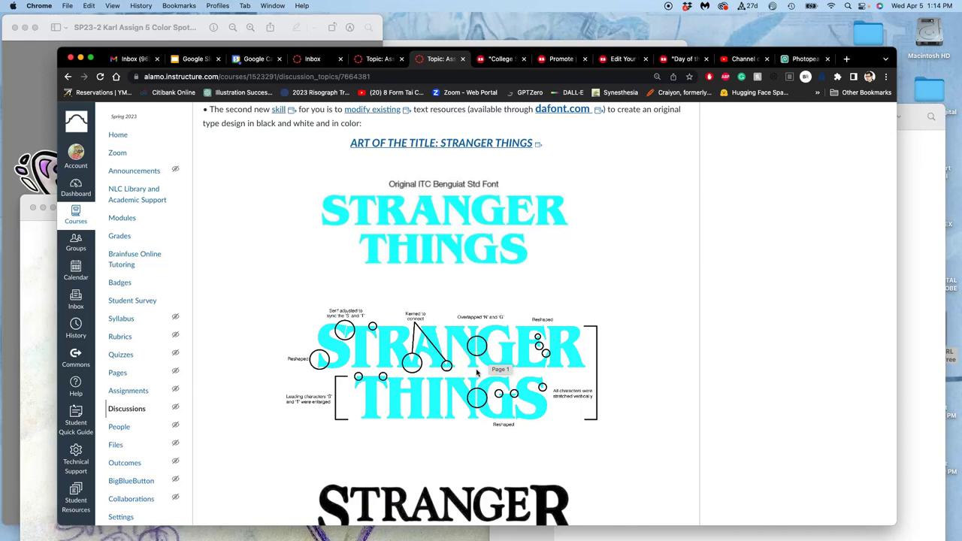
scroll(477, 372, down, 2)
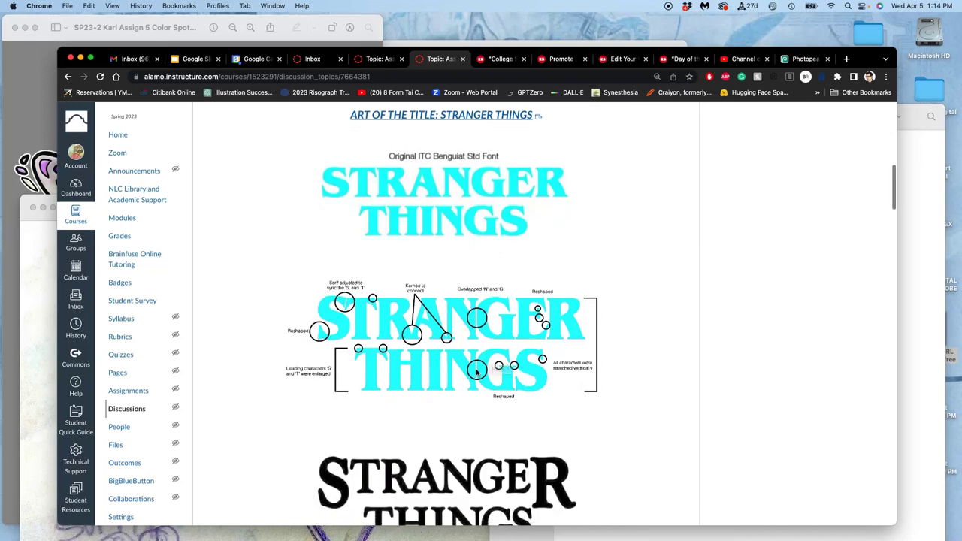
scroll(458, 387, up, 1)
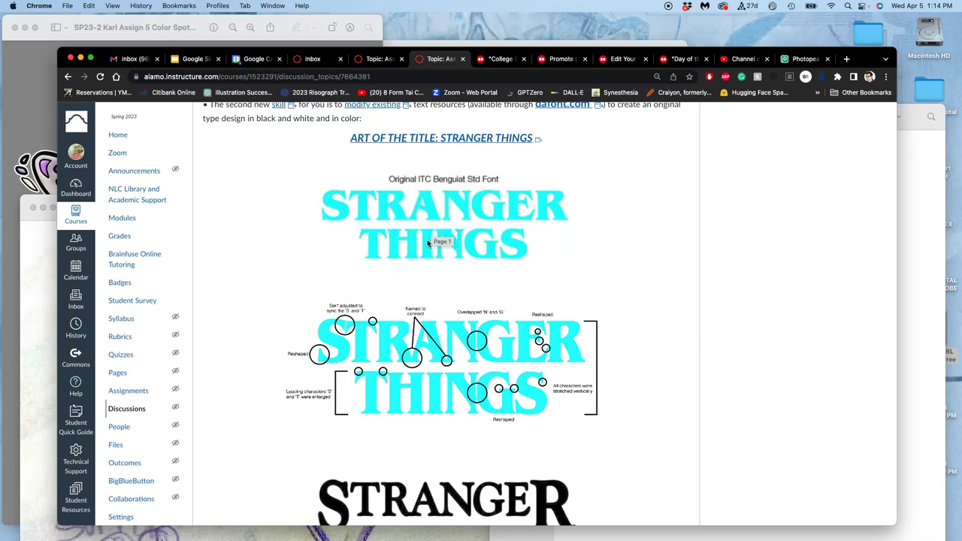
scroll(429, 233, up, 2)
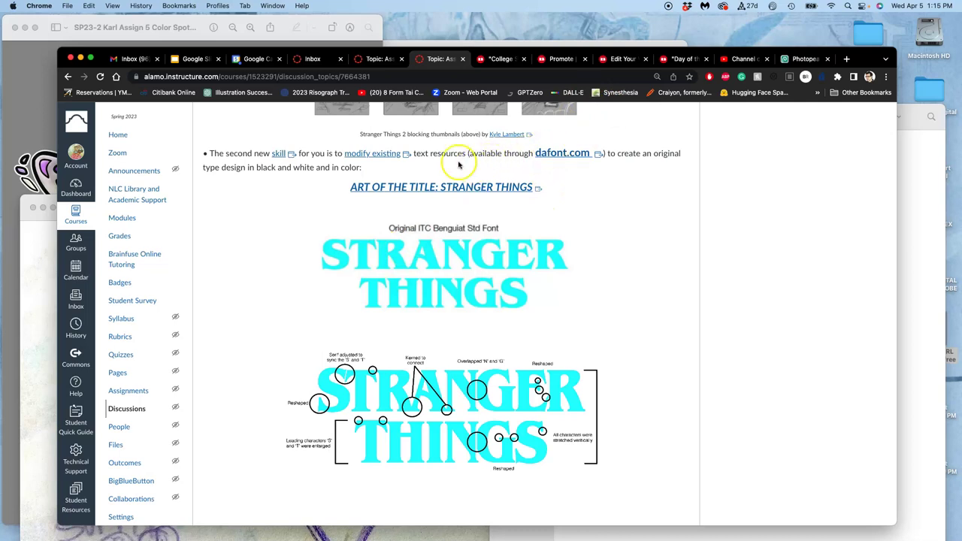
scroll(408, 165, up, 2)
scroll(408, 165, up, 5)
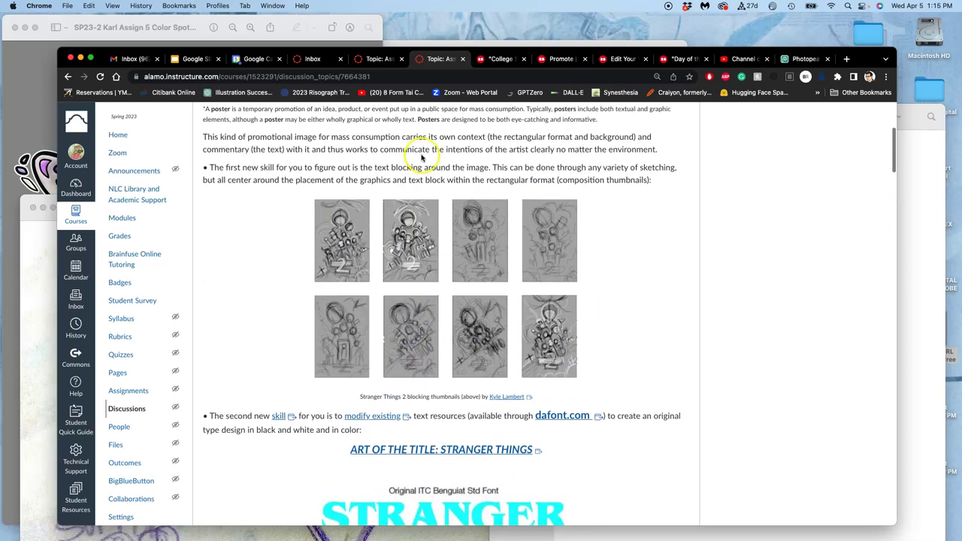
scroll(399, 249, down, 2)
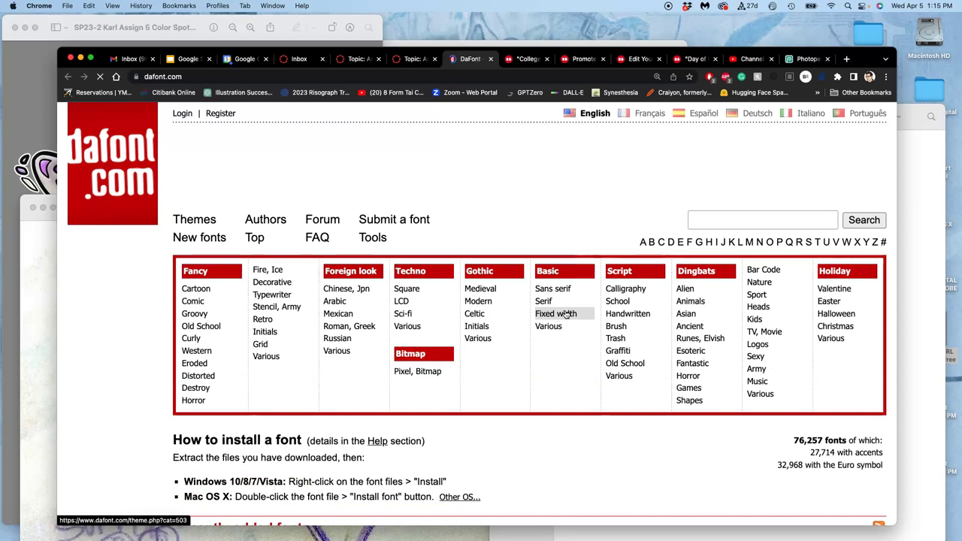
Step: Scroll DaFont's Recently added fonts list to locate the Mostera preview
scroll(616, 380, down, 10)
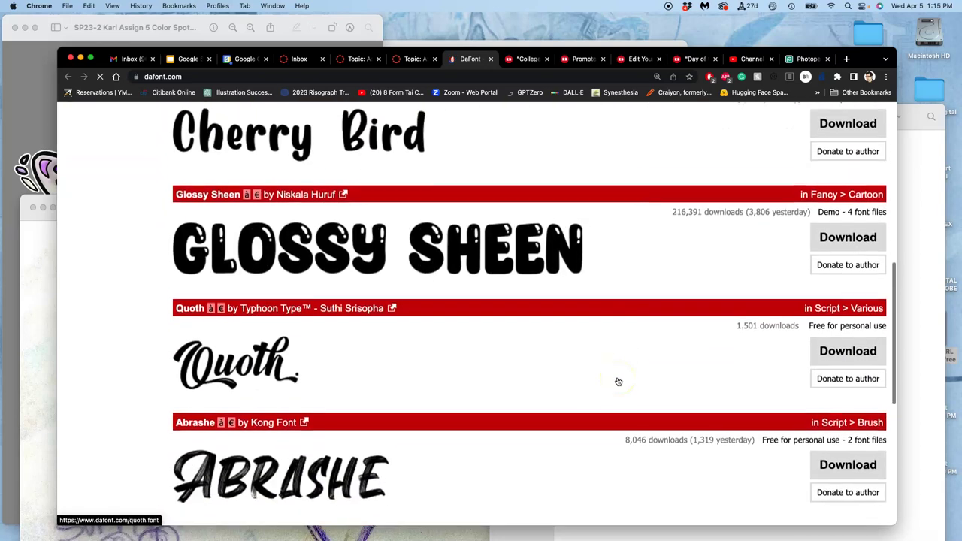
scroll(618, 382, up, 3)
scroll(367, 285, down, 3)
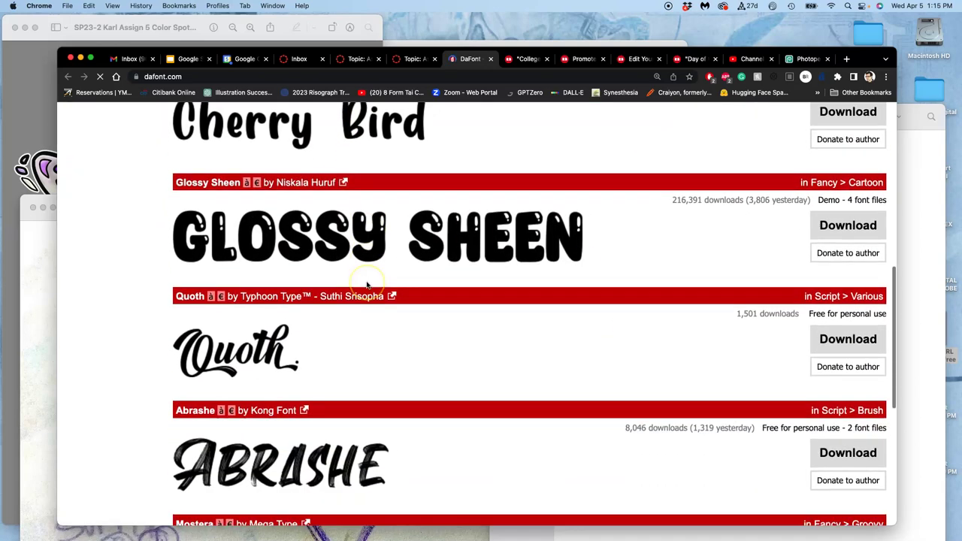
scroll(368, 285, down, 5)
scroll(367, 285, up, 2)
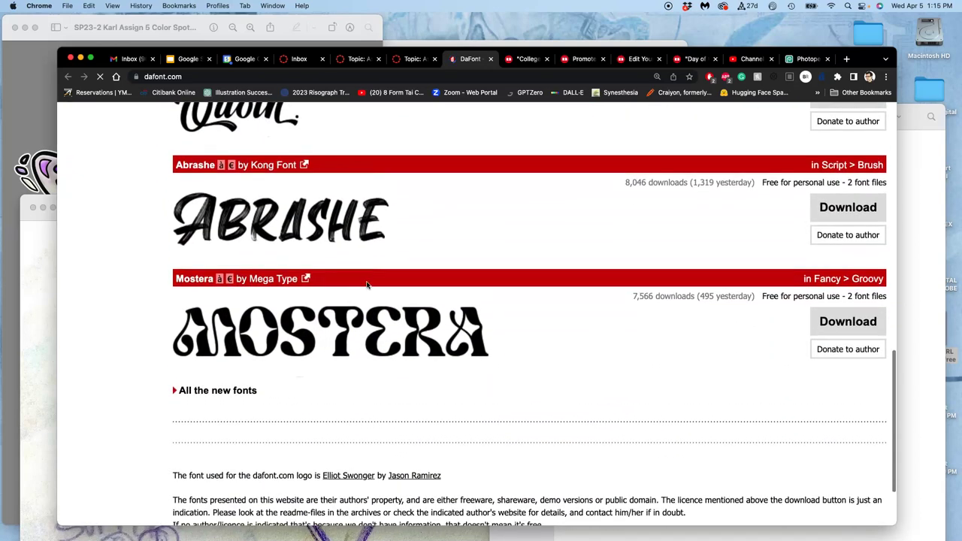
scroll(368, 285, up, 6)
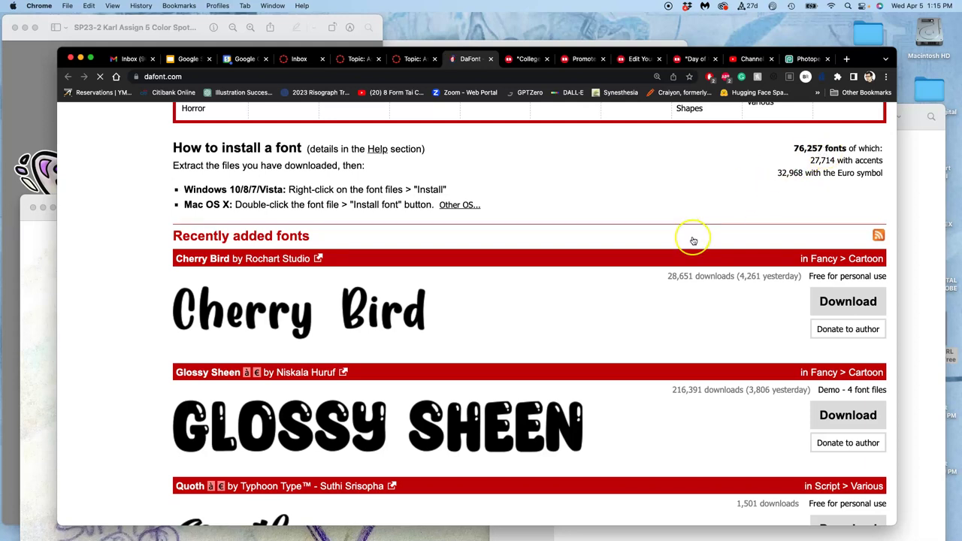
scroll(693, 242, down, 5)
scroll(692, 242, down, 2)
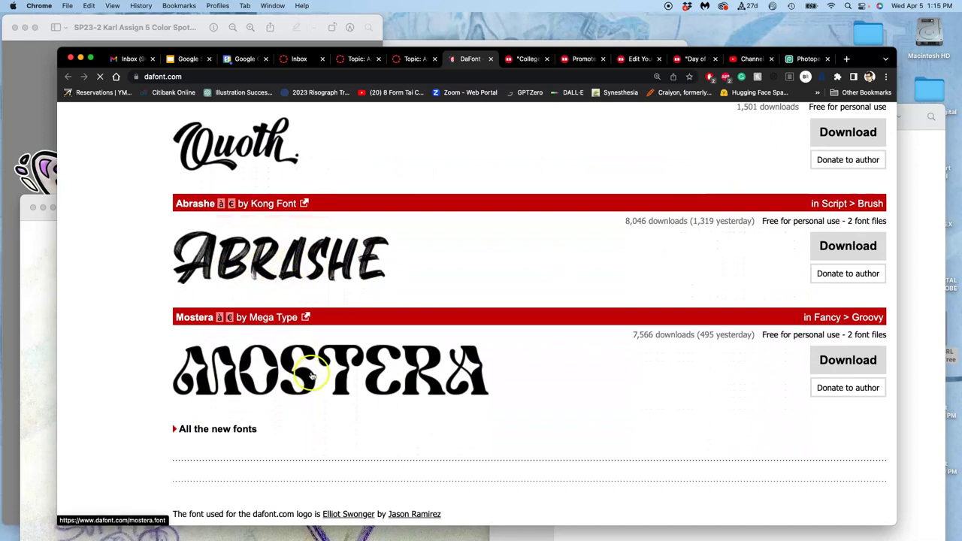
scroll(318, 377, down, 2)
scroll(319, 377, down, 1)
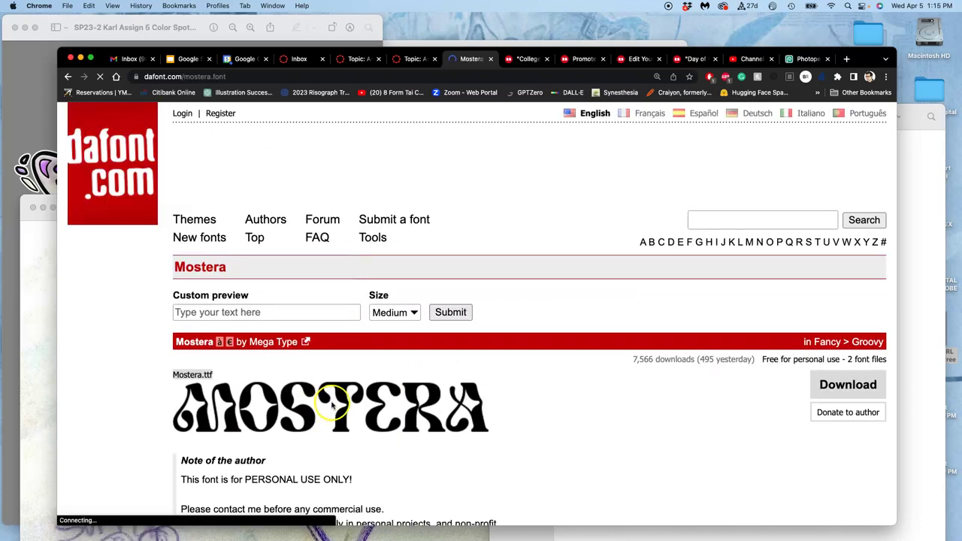
Step: Preview the text 'SUFFER NO FOOLS' in Mostera using the Custom preview field
click(253, 312)
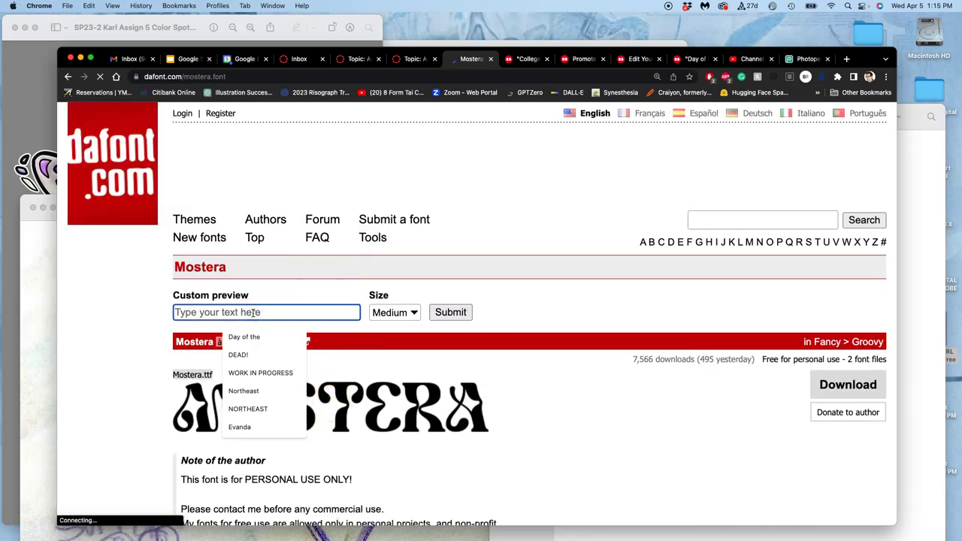
text(SUFFER N)
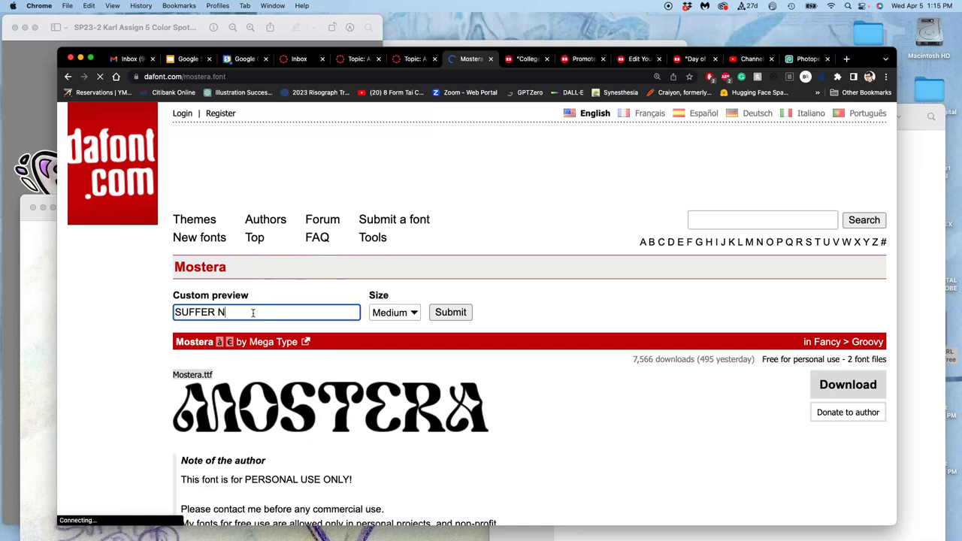
text(O FOOLS)
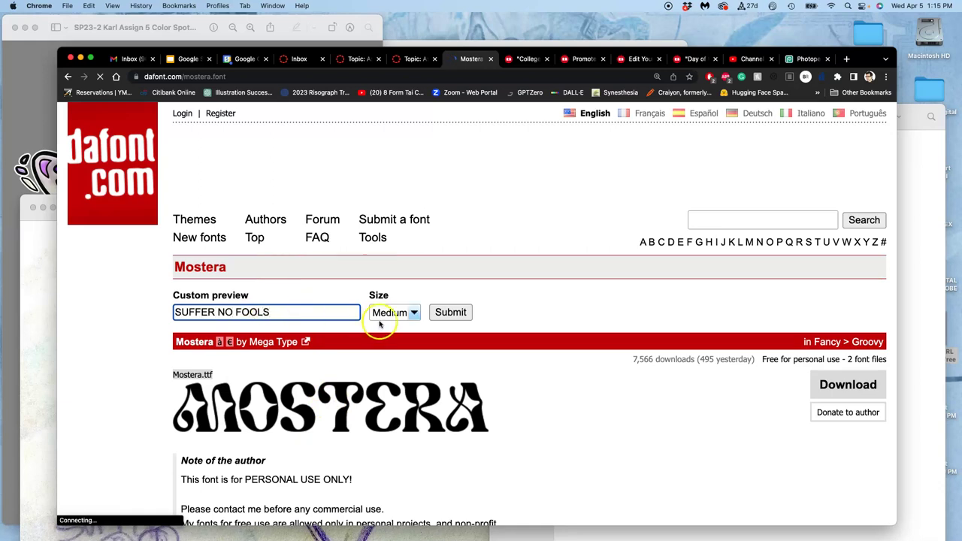
click(448, 312)
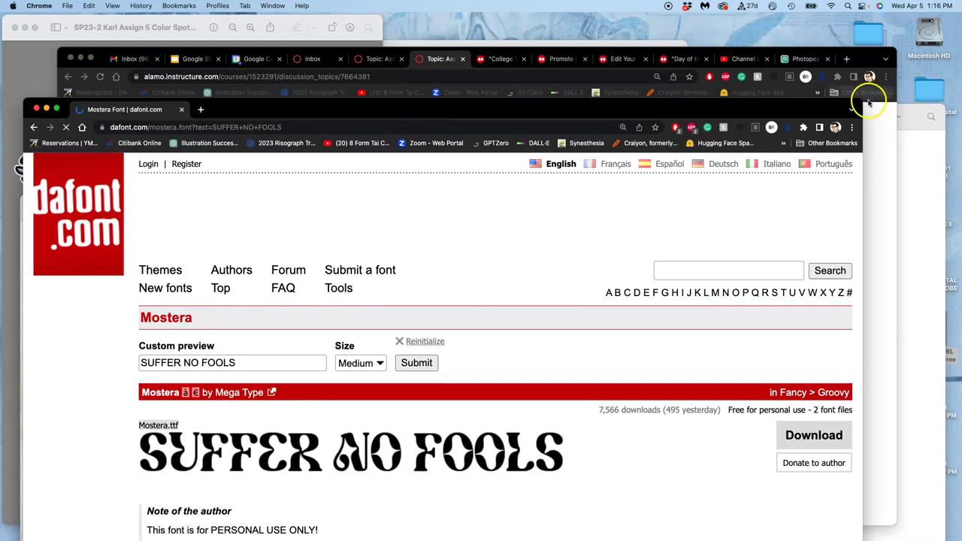
Step: Shrink the DaFont window and position it beside the Photopea poster sketch
drag(863, 102, 603, 233)
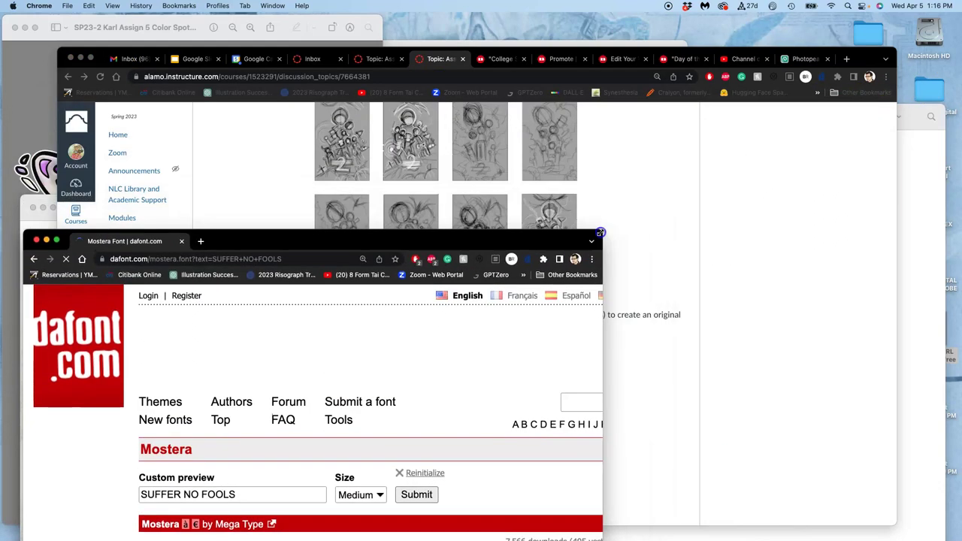
click(804, 58)
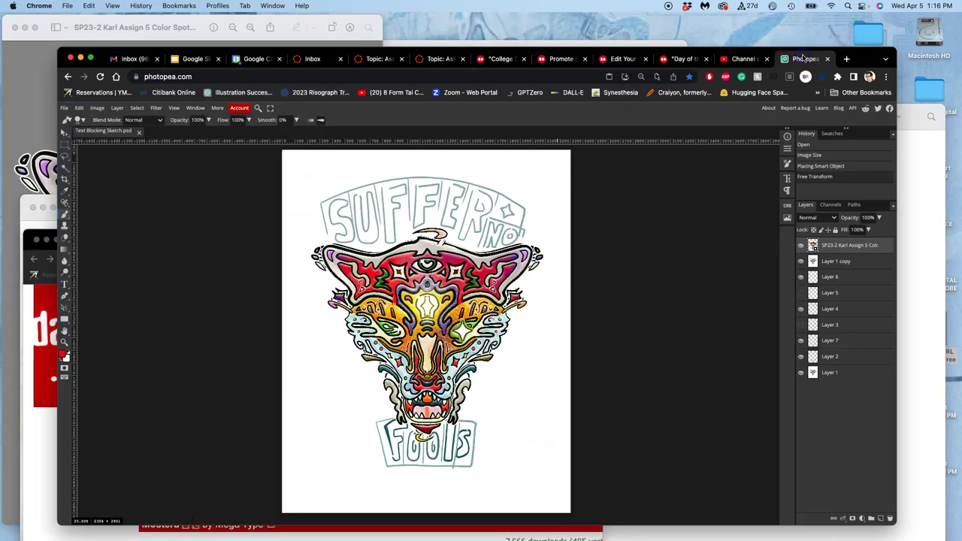
click(34, 467)
scroll(278, 455, down, 8)
scroll(284, 456, up, 2)
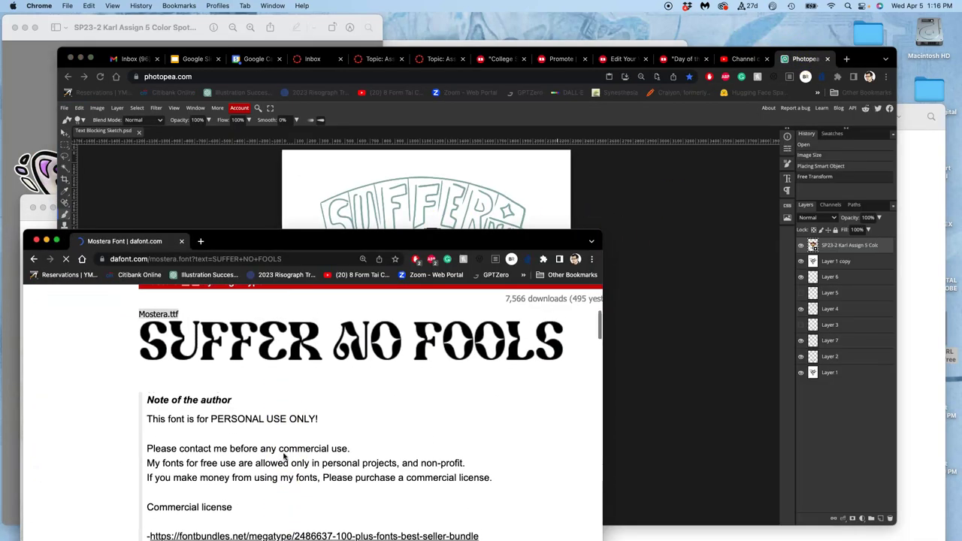
double_click(158, 315)
drag(299, 235, 494, 313)
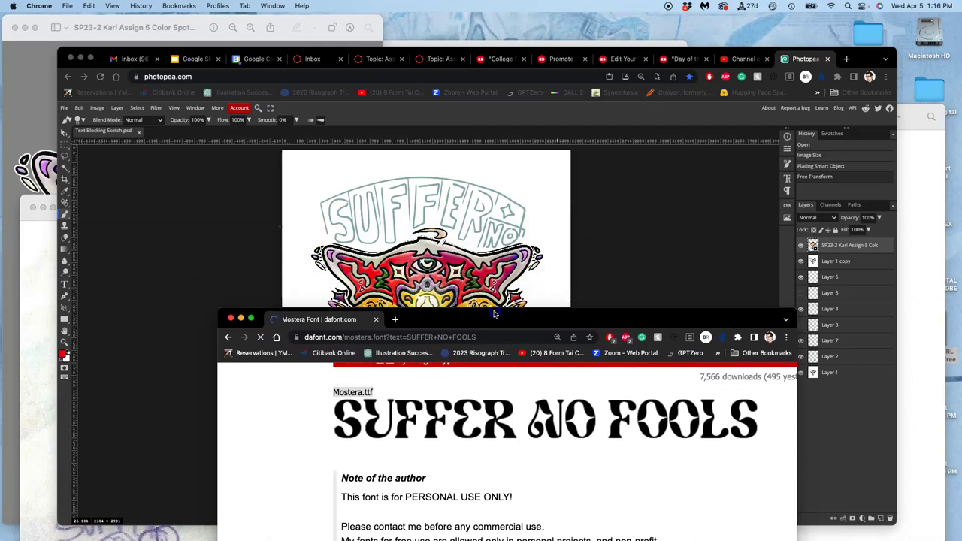
drag(494, 313, 491, 301)
click(389, 406)
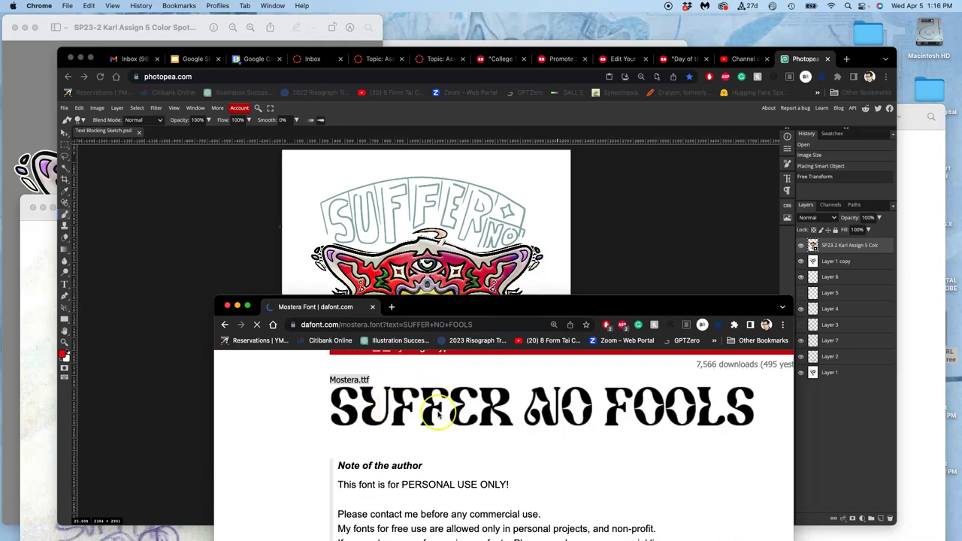
scroll(440, 412, down, 3)
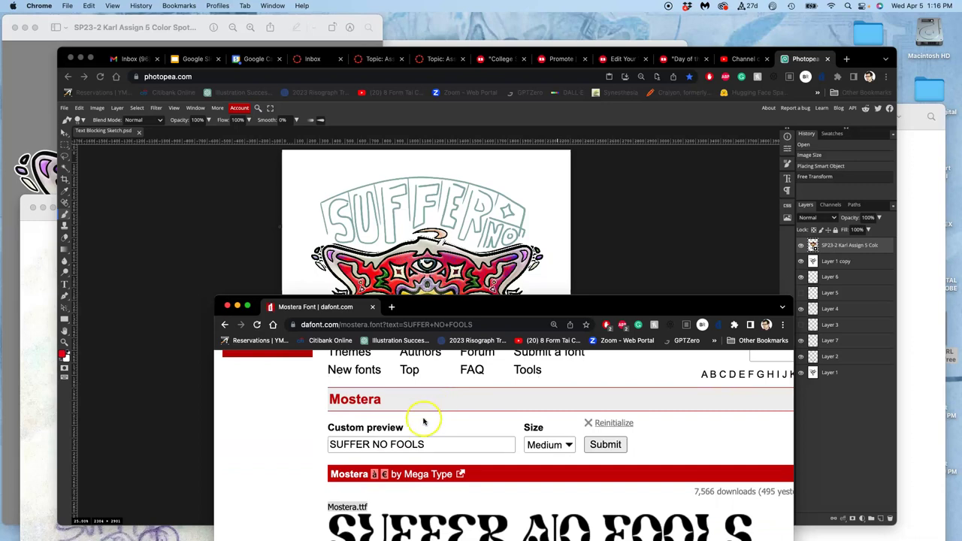
Step: Return to the DaFont home page and enlarge the window to show all font categories
scroll(423, 421, up, 3)
drag(426, 308, 275, 80)
click(126, 171)
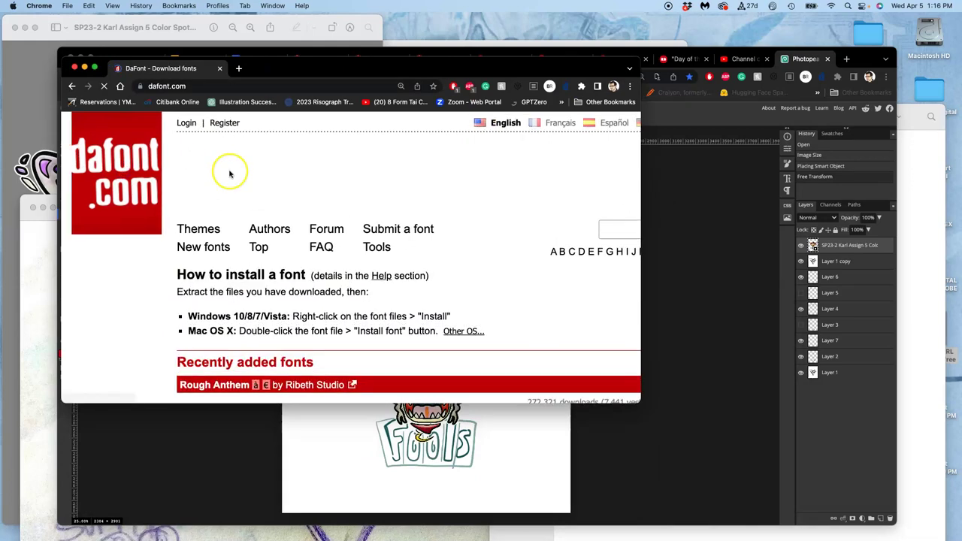
scroll(351, 231, down, 10)
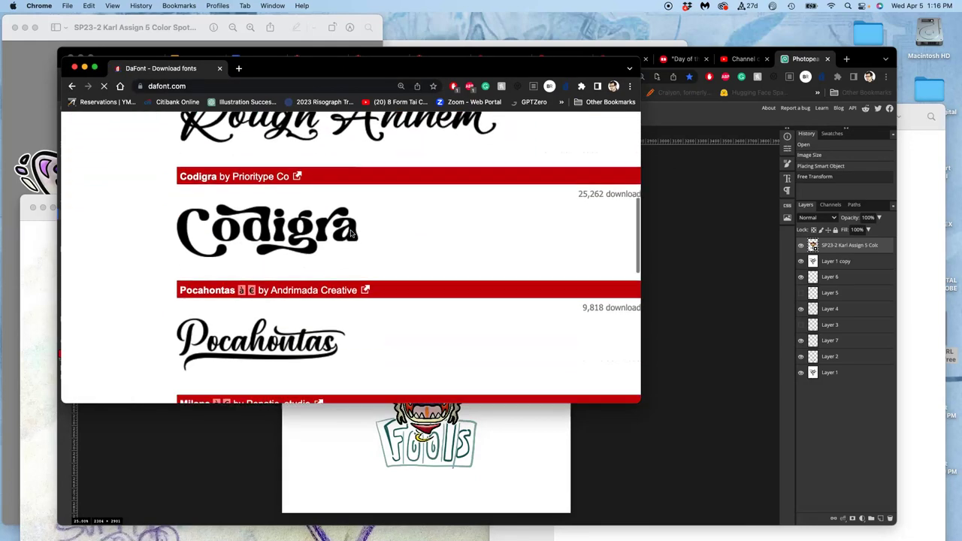
scroll(345, 232, down, 3)
scroll(346, 231, up, 10)
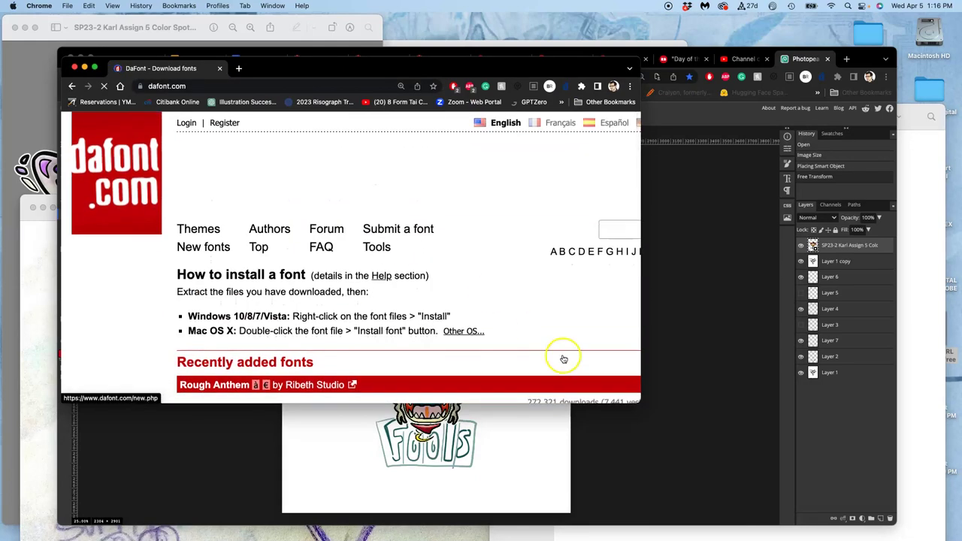
drag(640, 402, 845, 416)
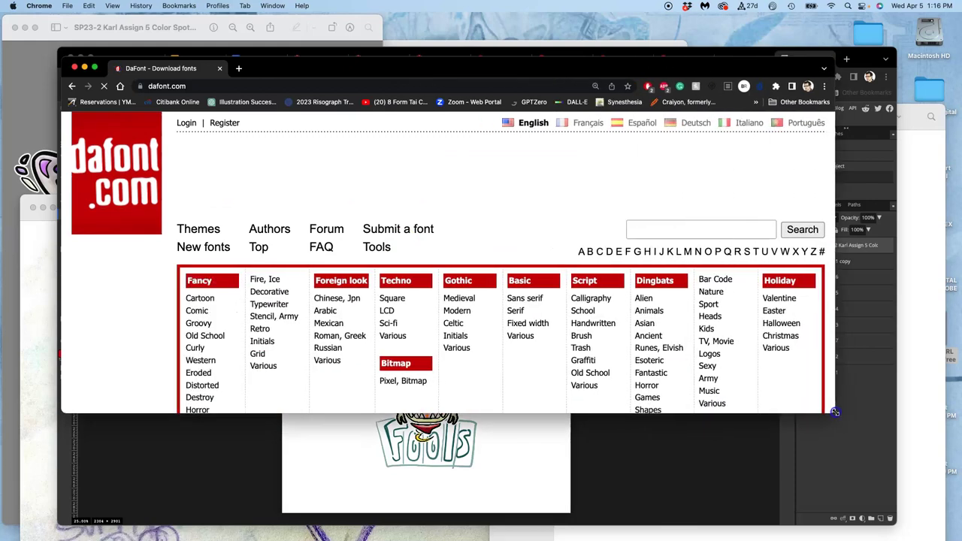
scroll(624, 391, down, 20)
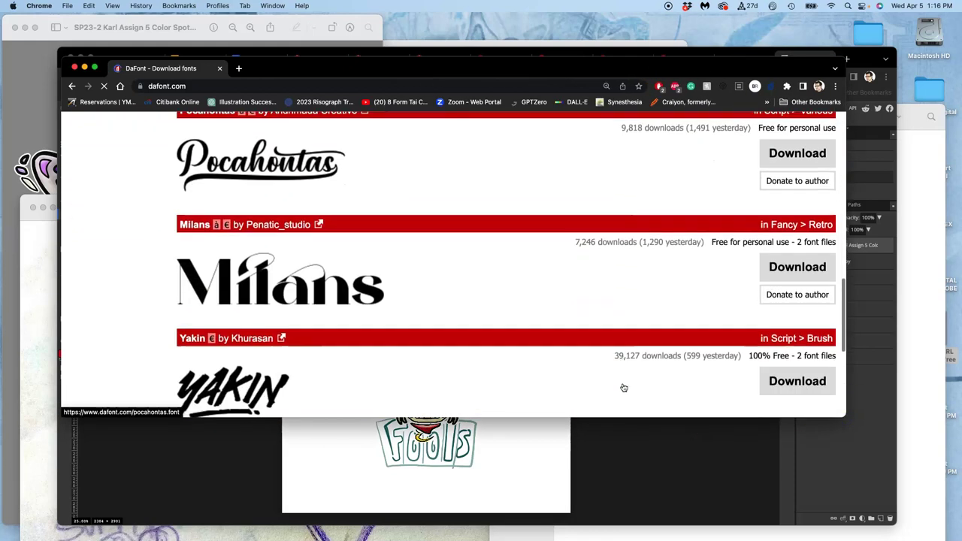
scroll(624, 388, up, 5)
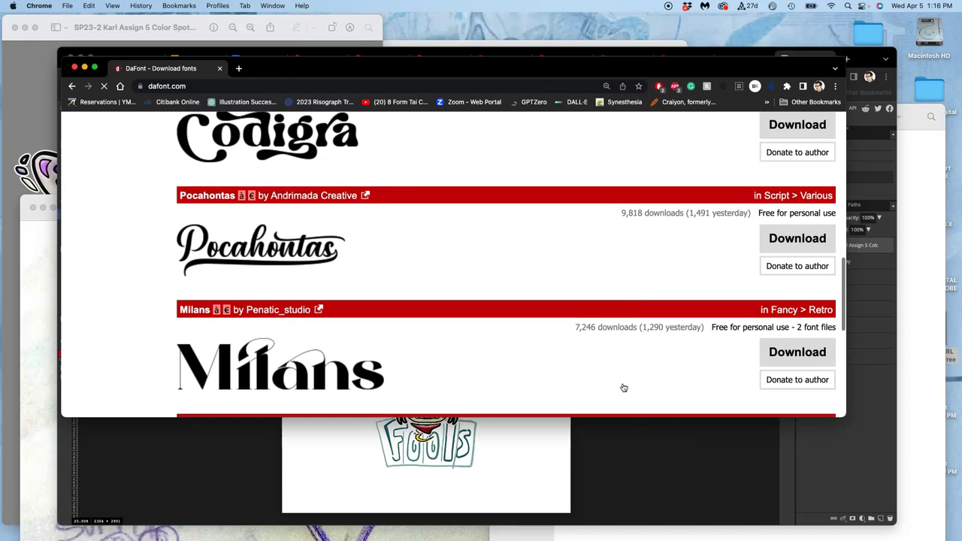
scroll(624, 388, up, 5)
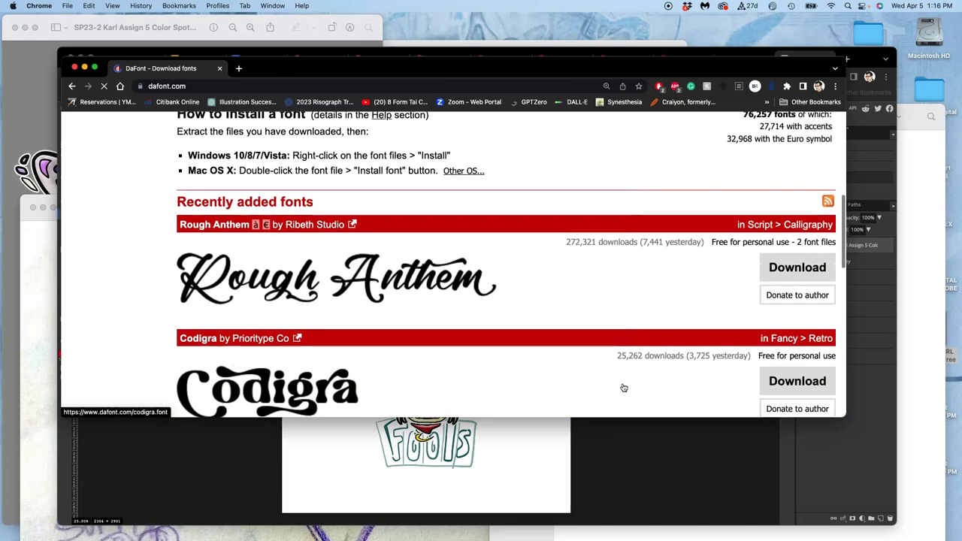
scroll(624, 388, down, 2)
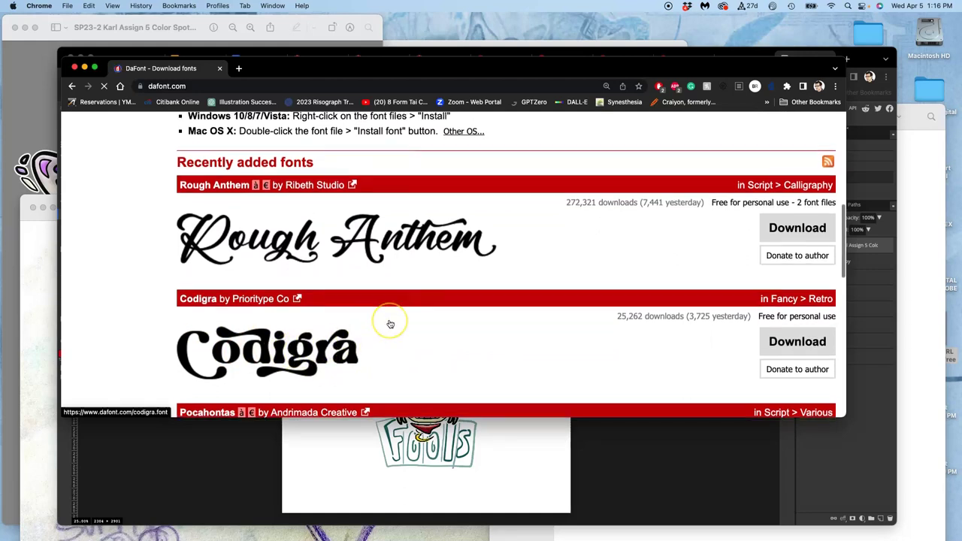
scroll(383, 324, up, 6)
scroll(390, 324, up, 1)
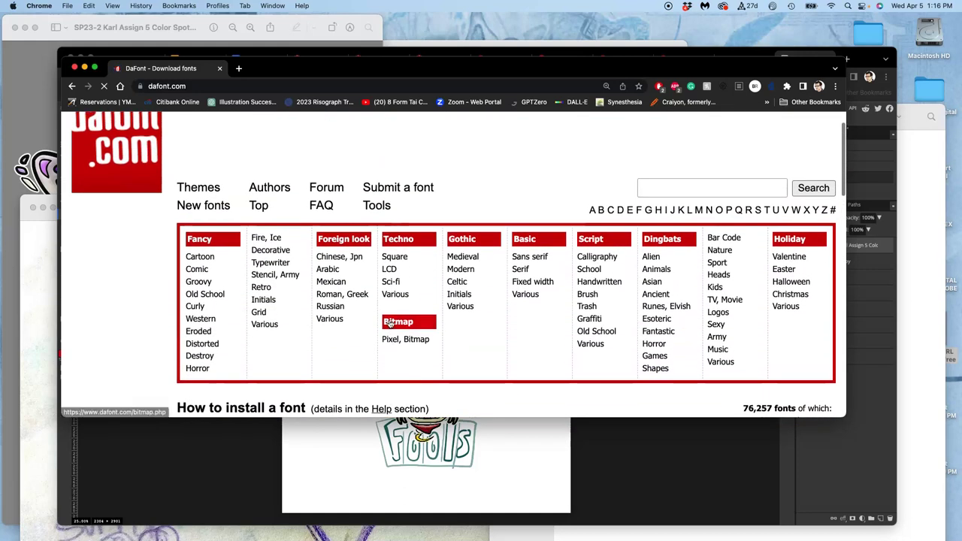
Step: Open the Fancy > Retro category and browse down to the Stora entry
click(467, 272)
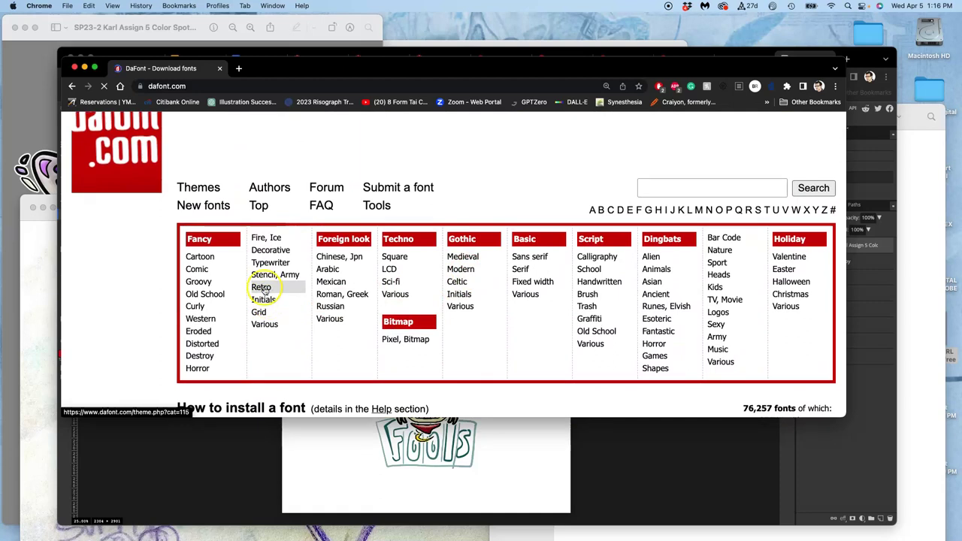
scroll(337, 306, down, 6)
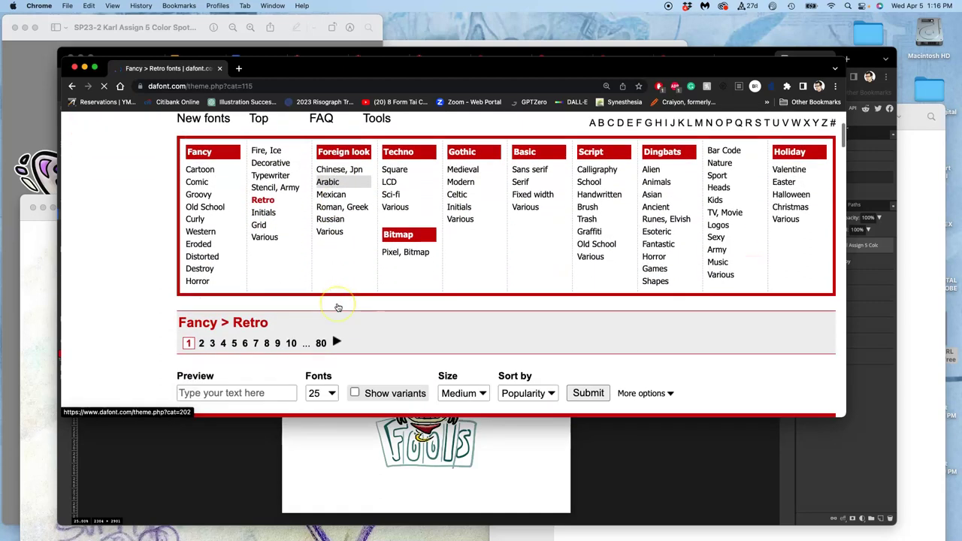
scroll(337, 307, down, 9)
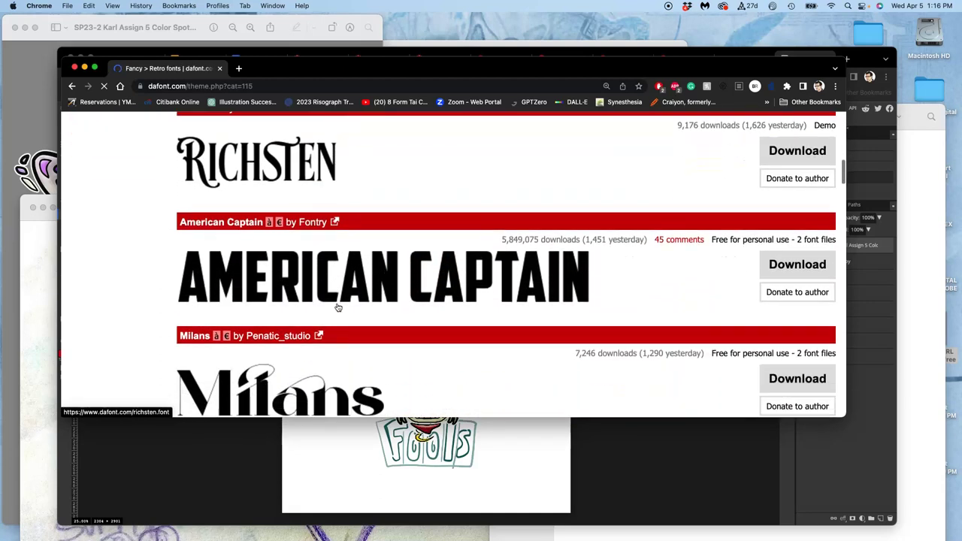
click(449, 284)
scroll(333, 322, down, 10)
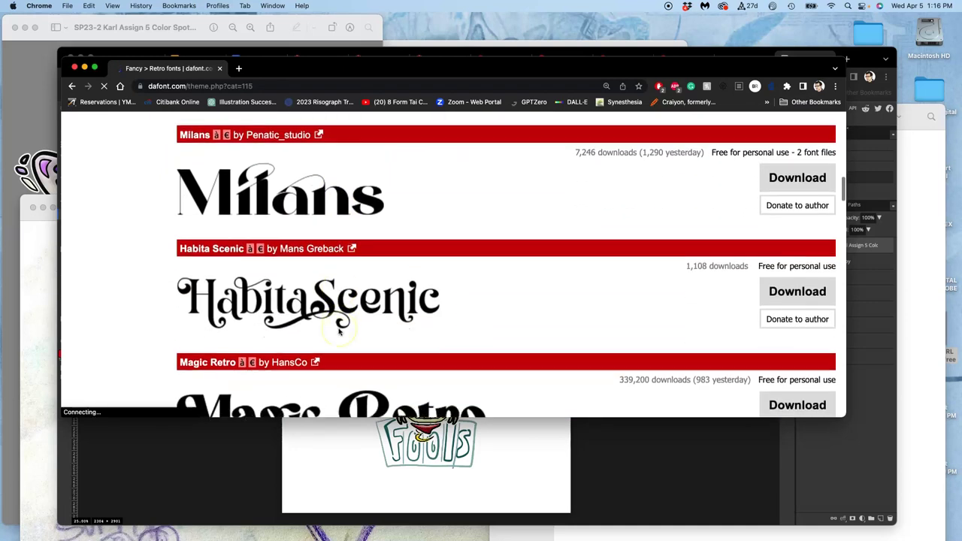
scroll(338, 331, down, 15)
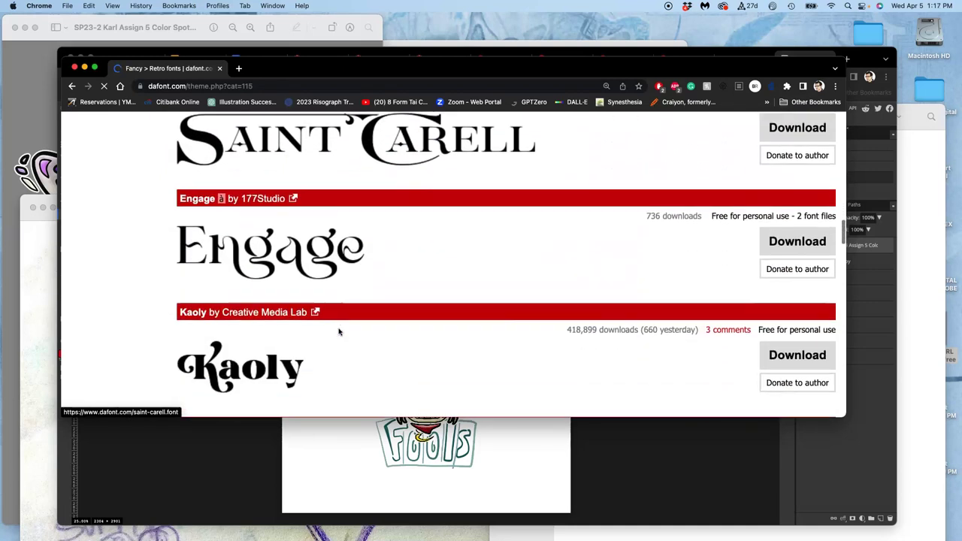
scroll(338, 331, down, 11)
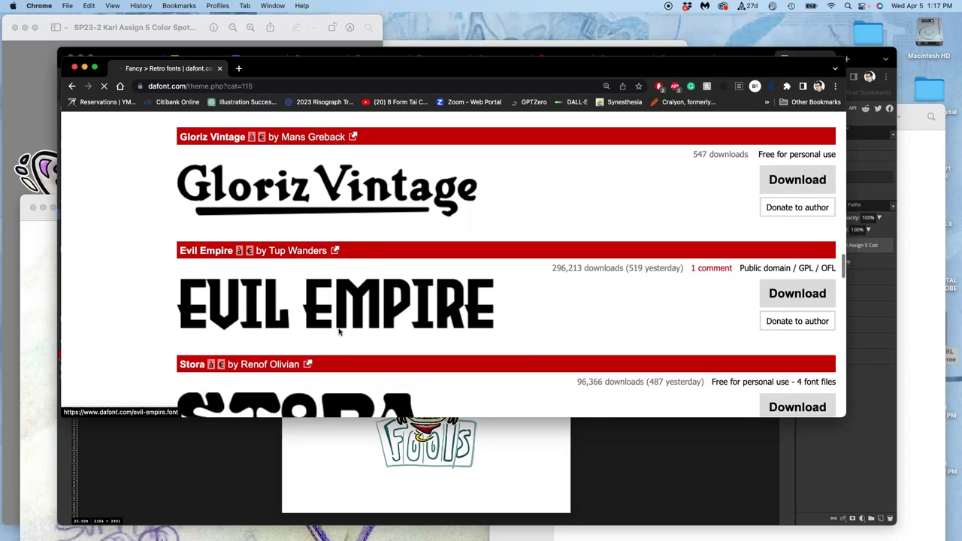
scroll(338, 332, down, 1)
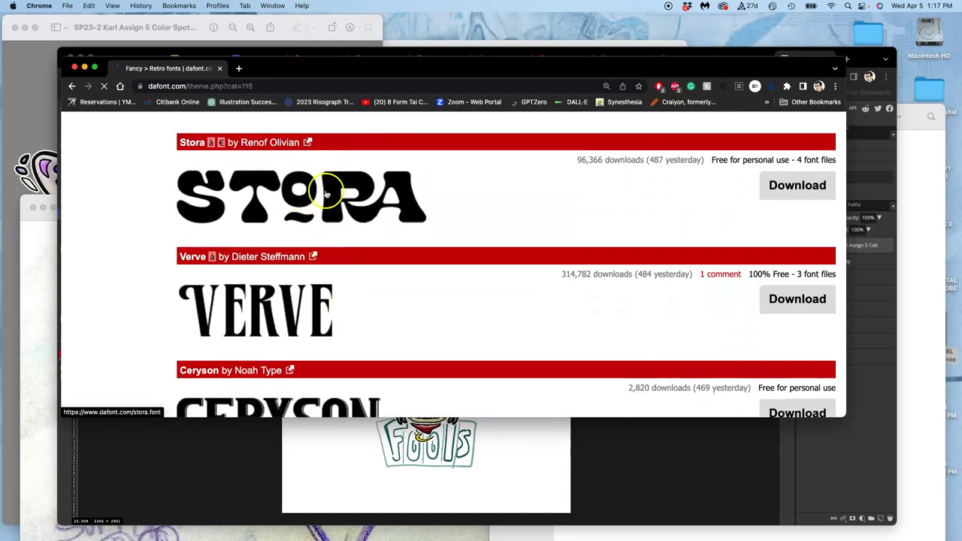
Step: Open the Stora font page and preview it with 'SUFFER NO FOOLS'
click(331, 195)
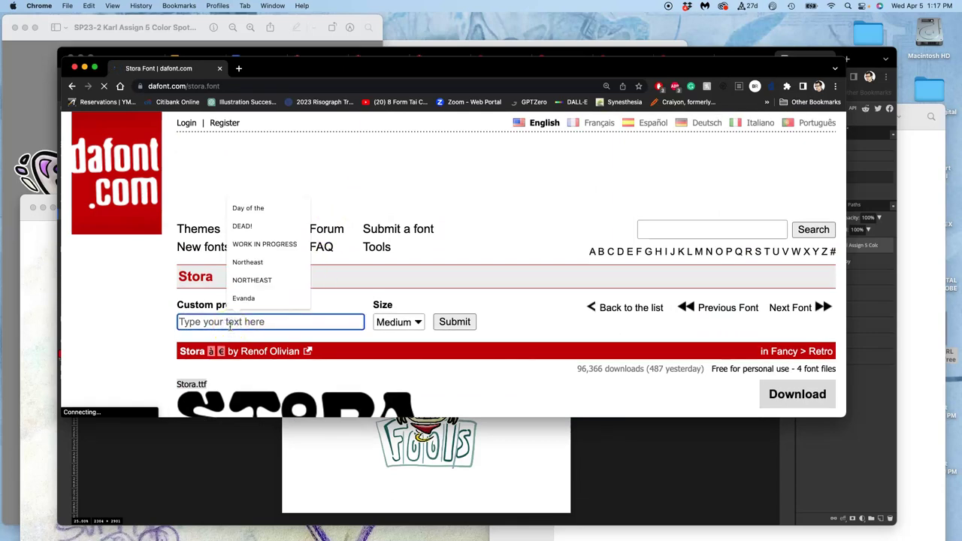
text(SUFFER NO FOOLS)
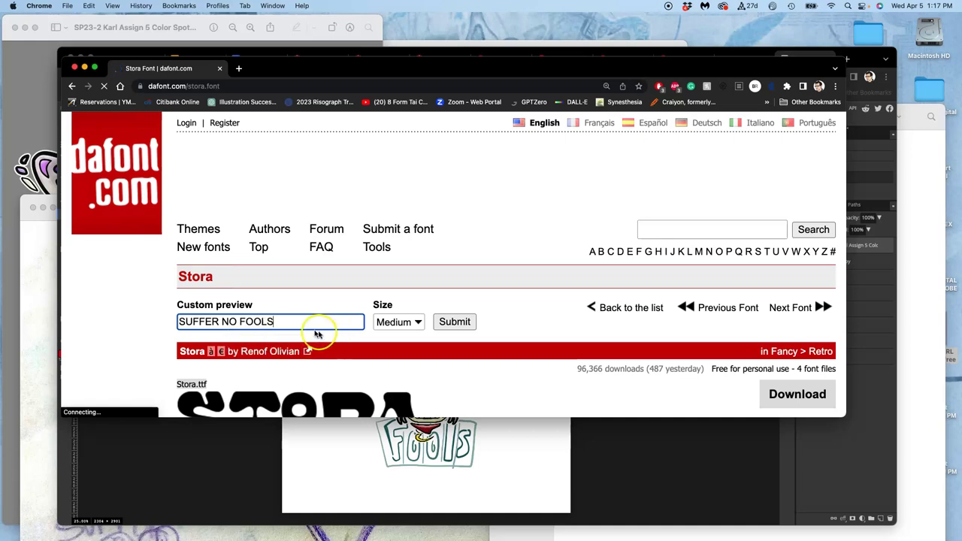
drag(275, 321, 177, 321)
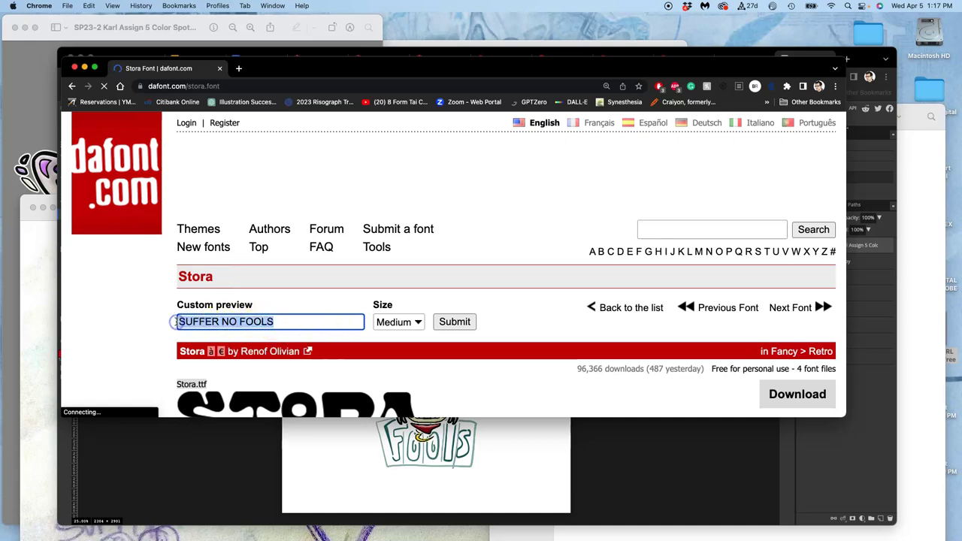
click(454, 322)
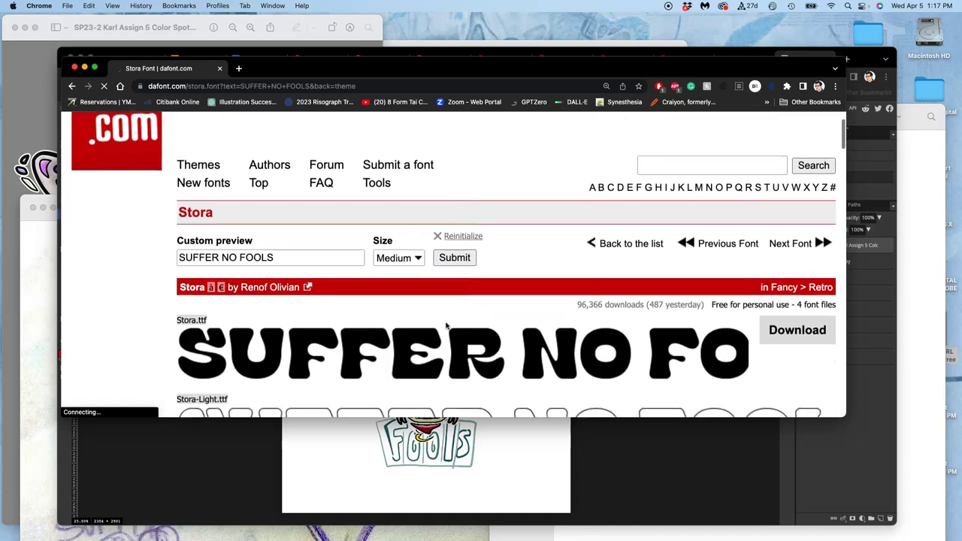
Step: Look down the Stora preview, then bring the Photopea poster window forward
scroll(447, 324, down, 2)
click(442, 300)
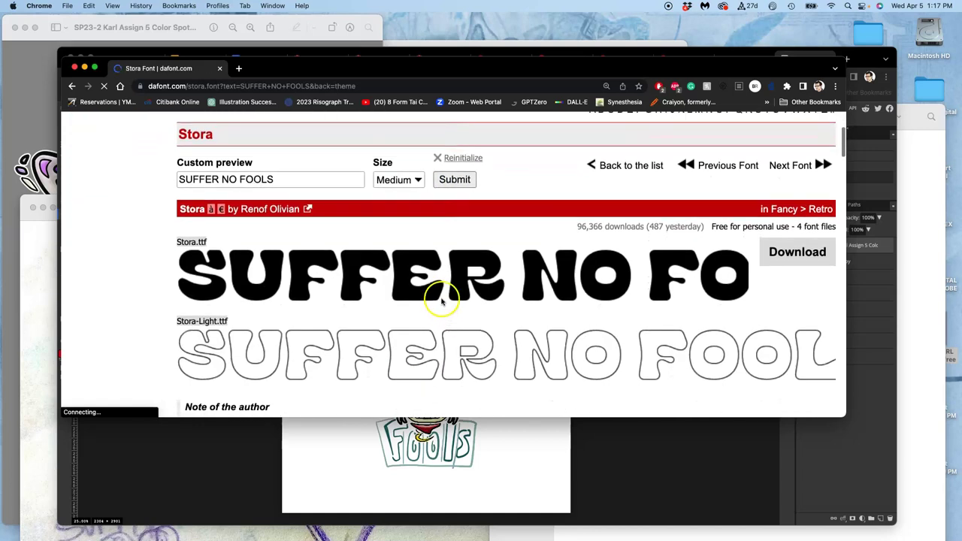
scroll(440, 303, down, 1)
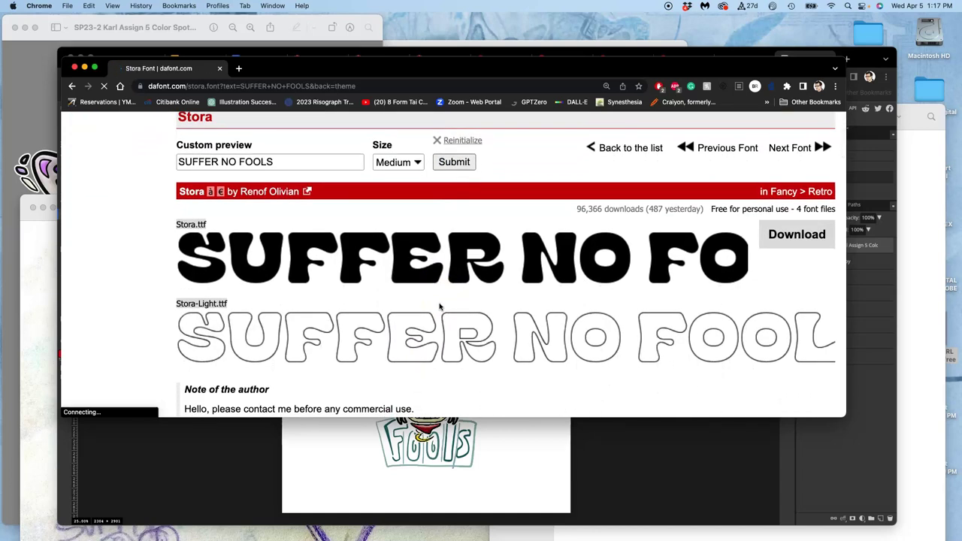
mouse_move(441, 303)
mouse_down()
mouse_move(458, 279)
mouse_move(476, 295)
mouse_move(496, 445)
mouse_up()
click(497, 446)
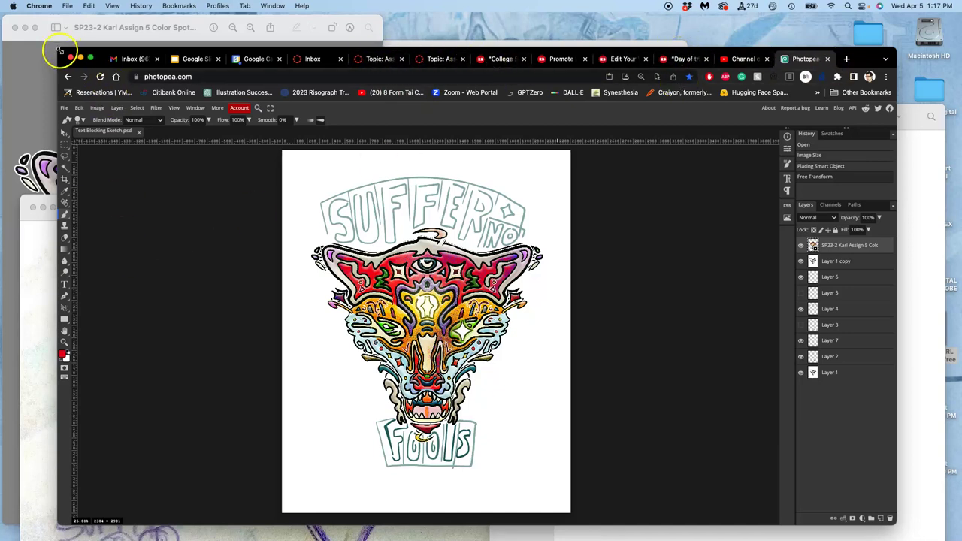
Step: Shrink the Photopea window and bring DaFont's Stora preview page to the front
drag(60, 51, 337, 57)
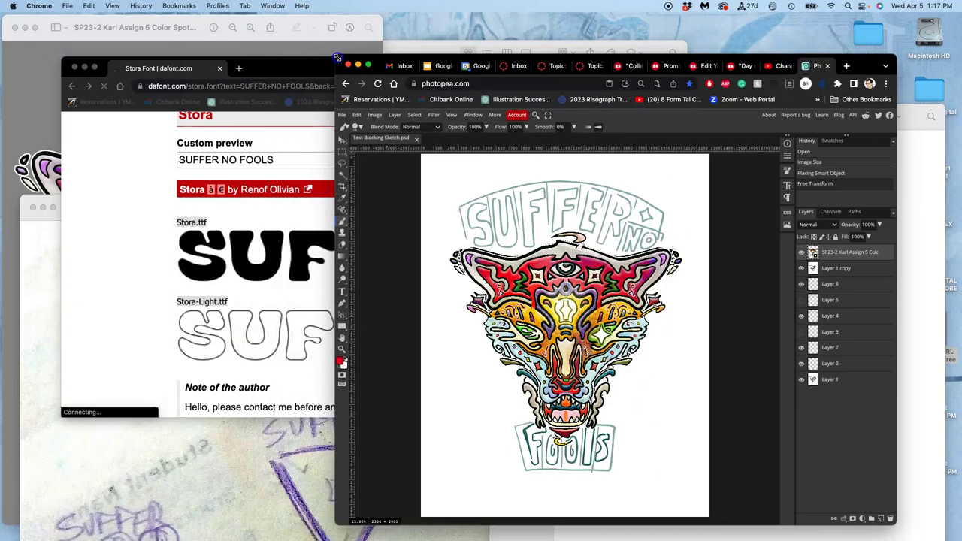
click(110, 188)
scroll(313, 218, up, 1)
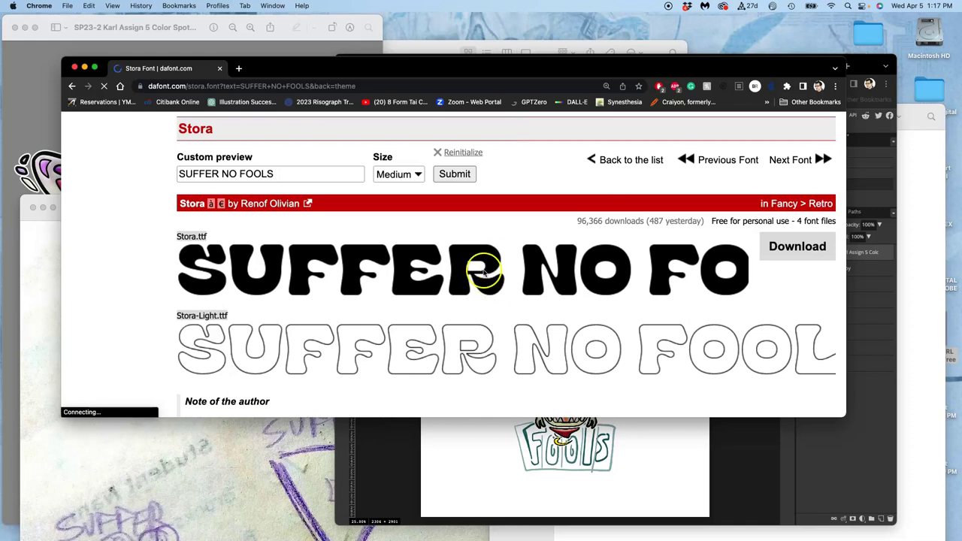
scroll(472, 281, down, 2)
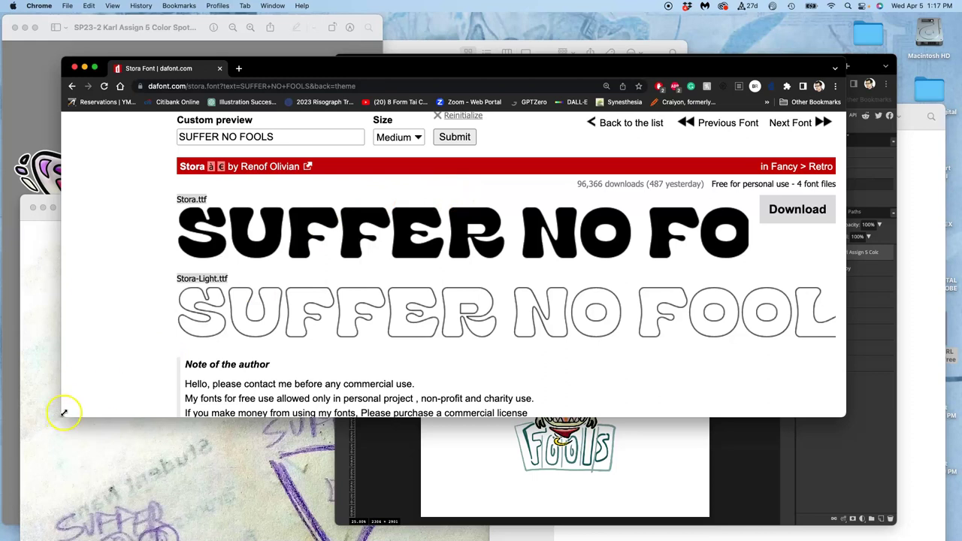
Step: Enlarge the DaFont window and reload the Stora preview at Small size
drag(64, 413, 45, 473)
click(394, 138)
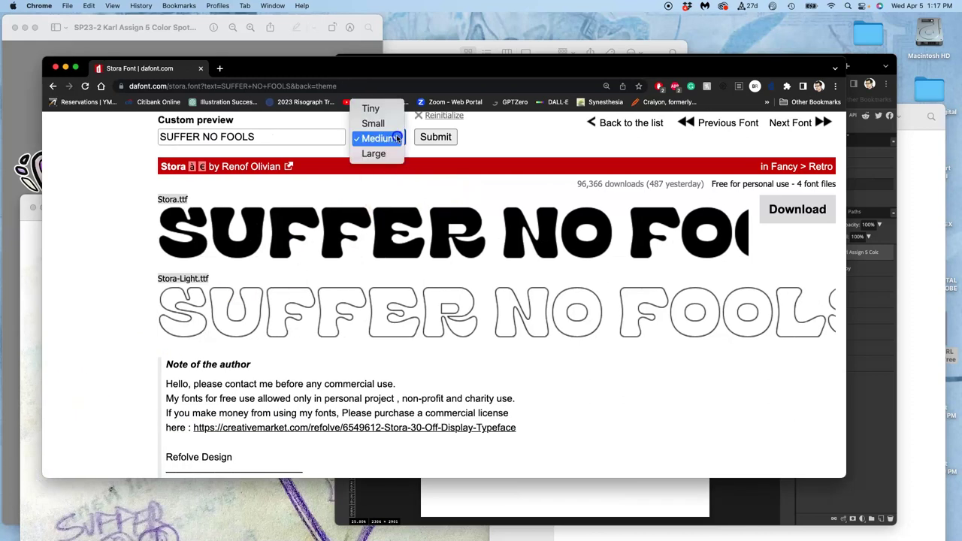
click(375, 124)
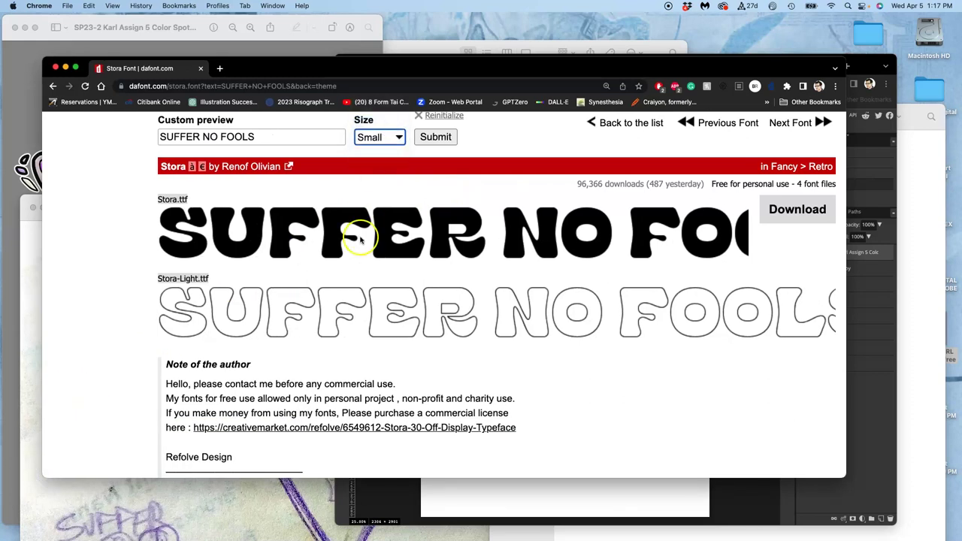
click(436, 137)
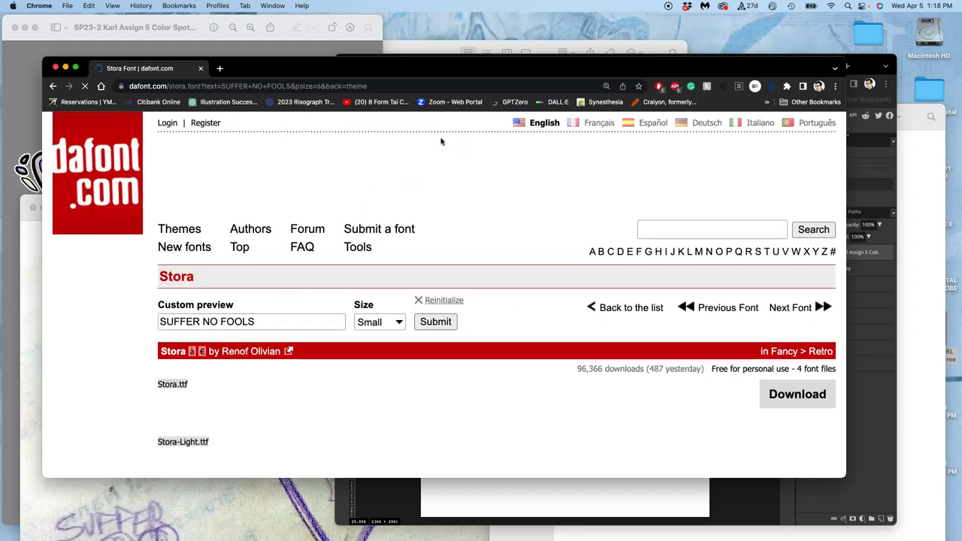
Step: Magnify the page and screenshot the bold Stora SUFFER NO FOOLS preview line
scroll(419, 269, down, 3)
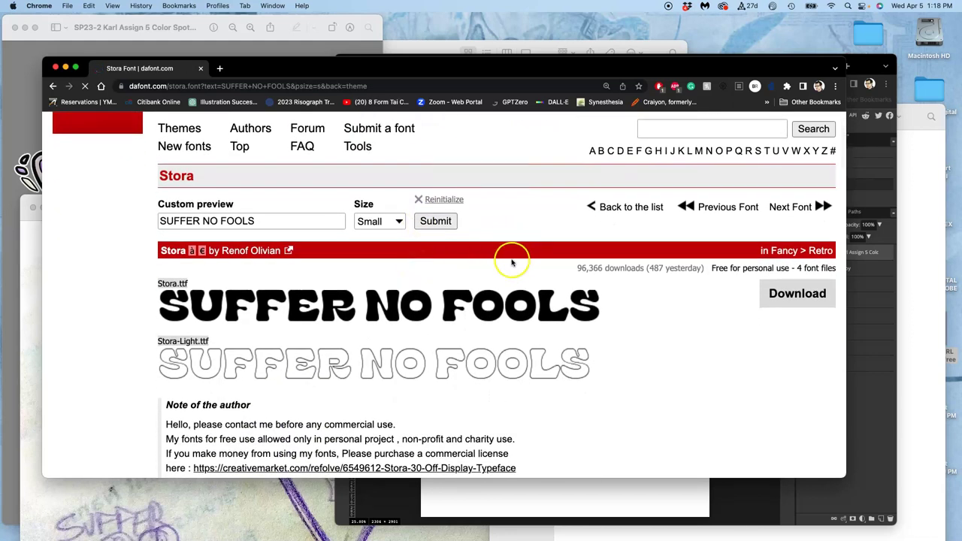
key(super+equal)
key(super+equal)
key(super+equal)
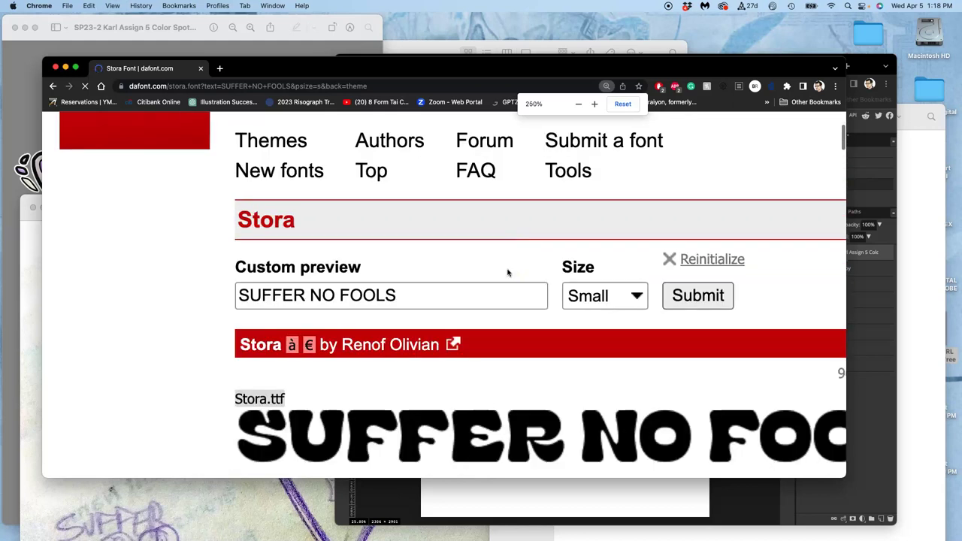
scroll(507, 272, down, 2)
scroll(508, 272, right, 4)
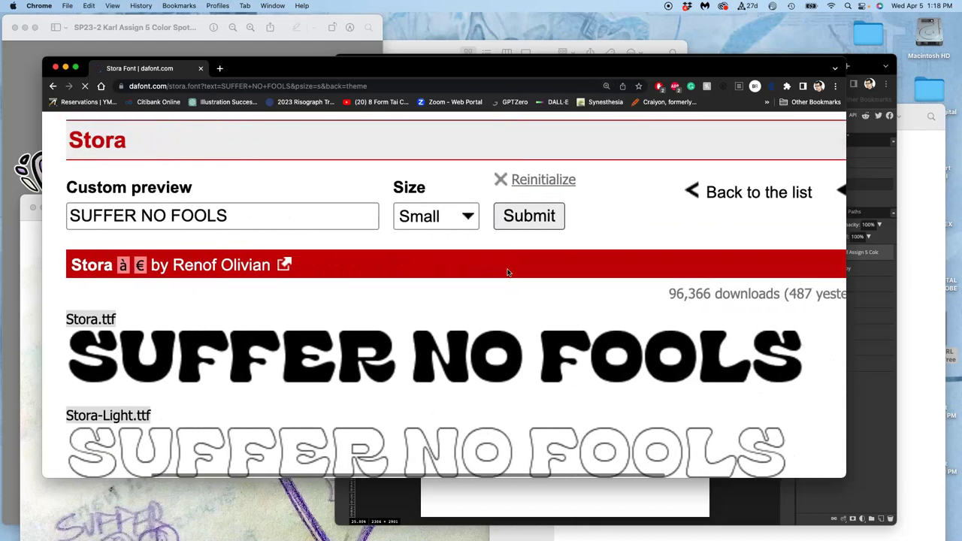
scroll(508, 272, down, 1)
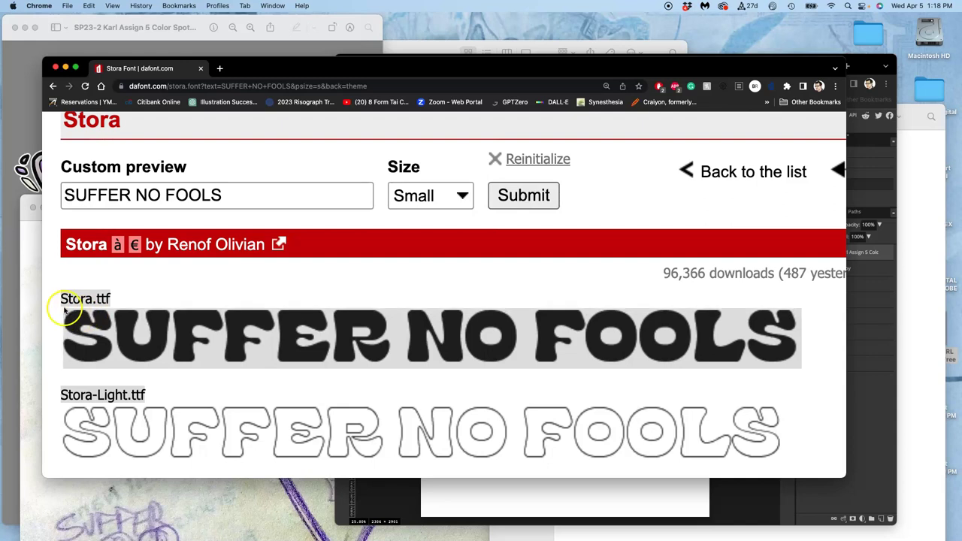
drag(57, 308, 56, 309)
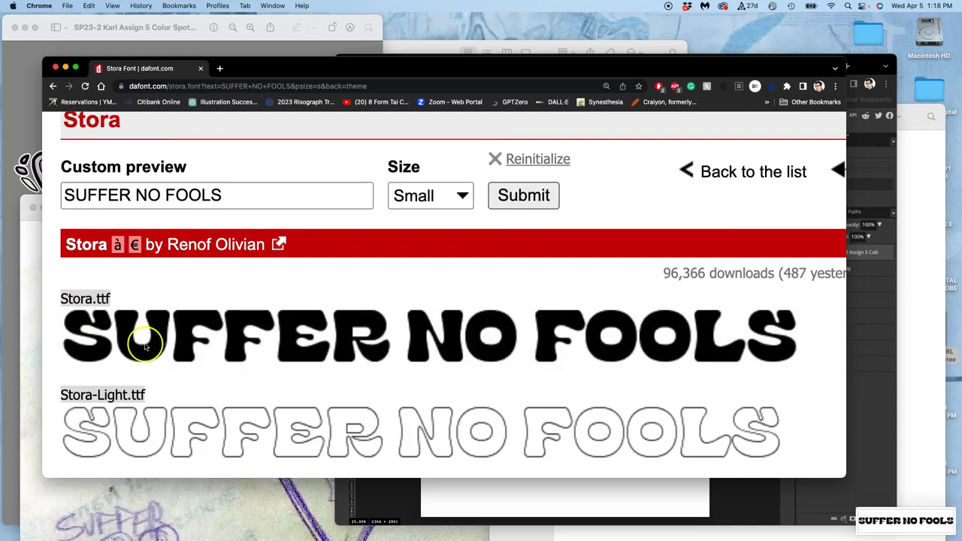
Step: Move the new screenshot file on the desktop and bring the Photopea poster back in front
key(ctrl+Right)
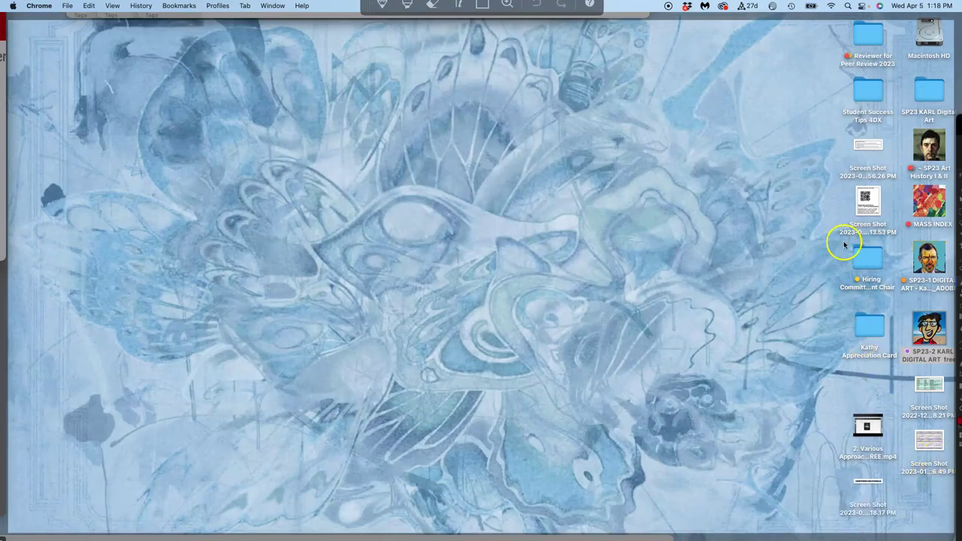
drag(867, 482, 867, 377)
key(F11)
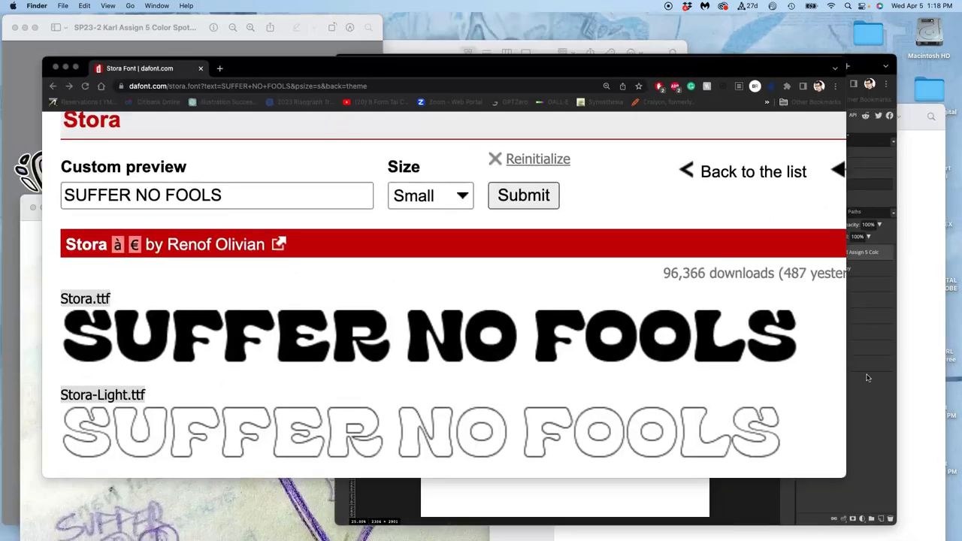
click(876, 337)
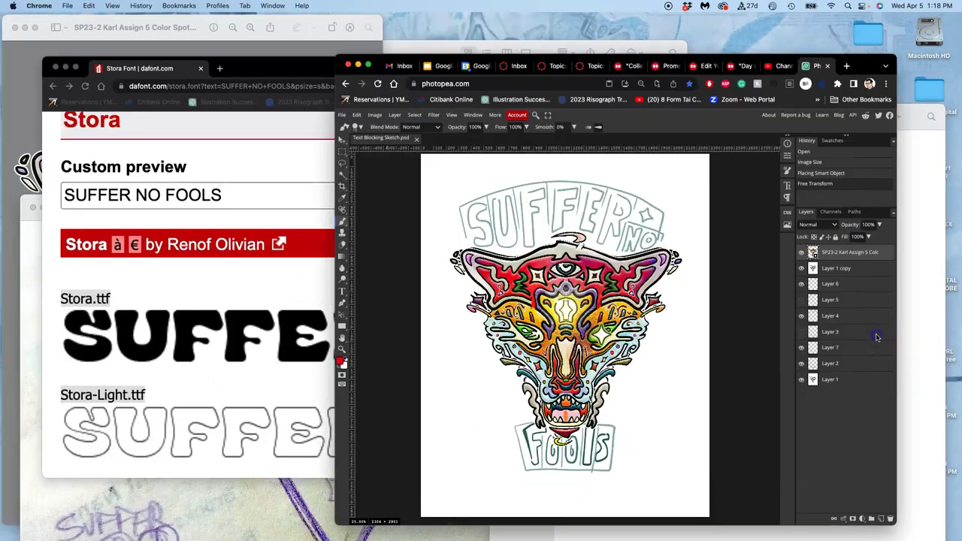
Step: Drop the Stora SUFFER NO FOOLS screenshot onto the canvas, commit it, and select its layer
key(F11)
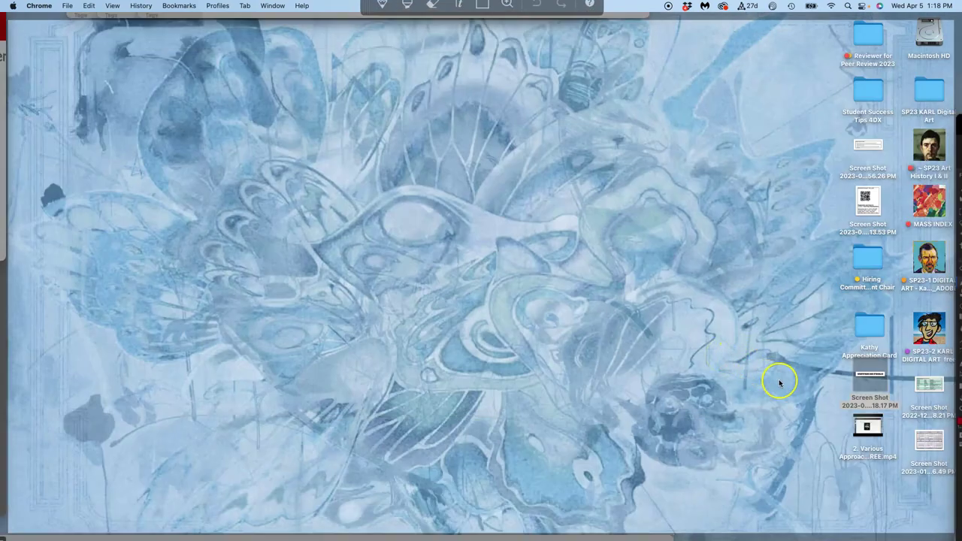
key(F11)
drag(870, 376, 614, 340)
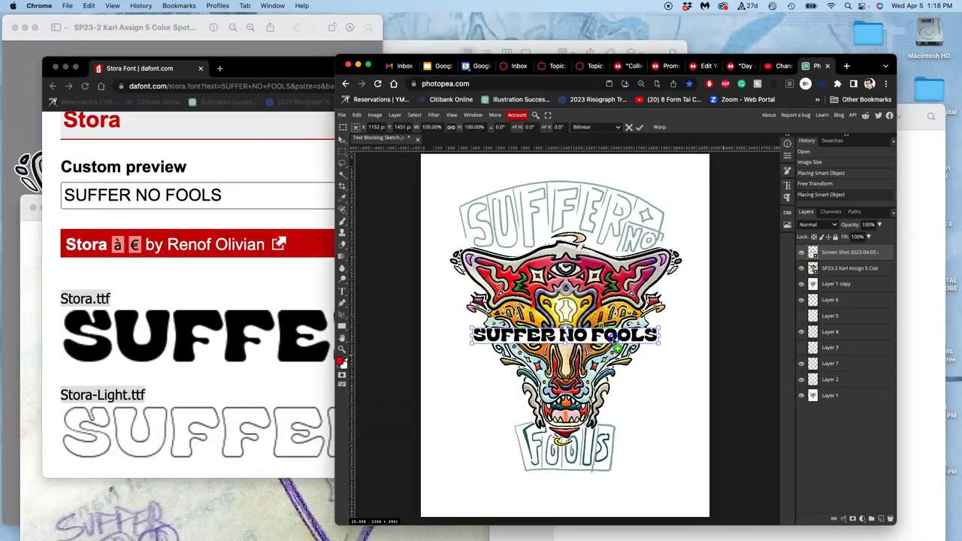
key(Return)
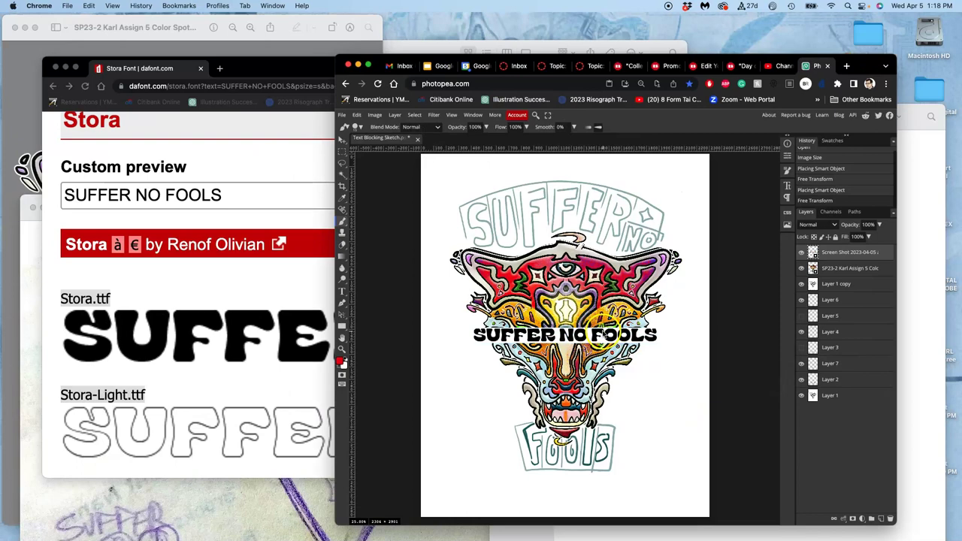
click(836, 252)
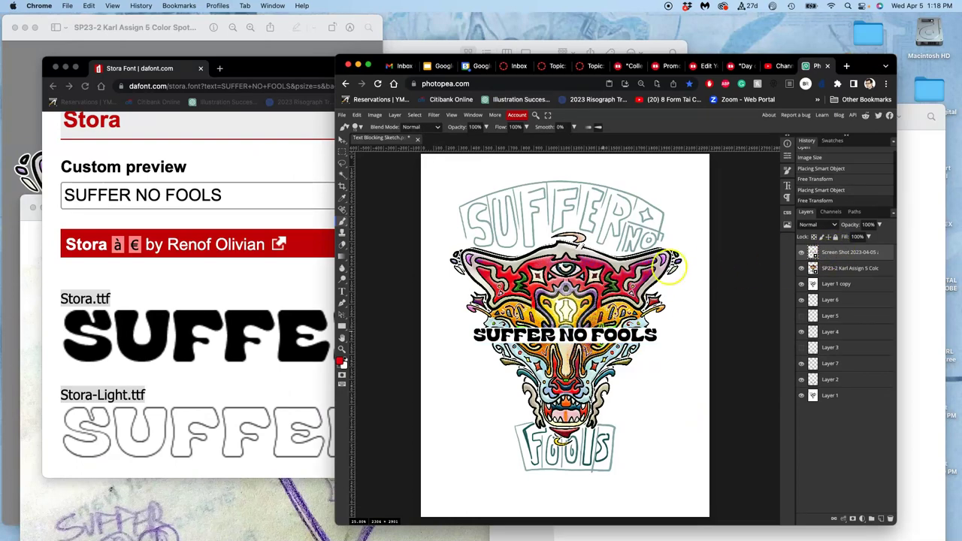
Step: Copy the rectangle-selected SUFFER word onto Layer 8 and hide the full screenshot layer
key(super+equal)
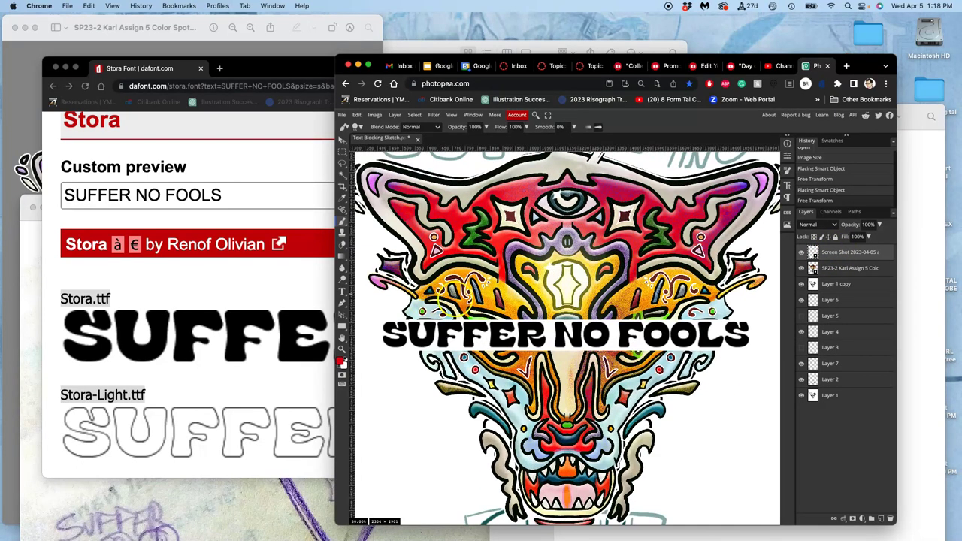
scroll(451, 306, left, 2)
scroll(449, 305, down, 2)
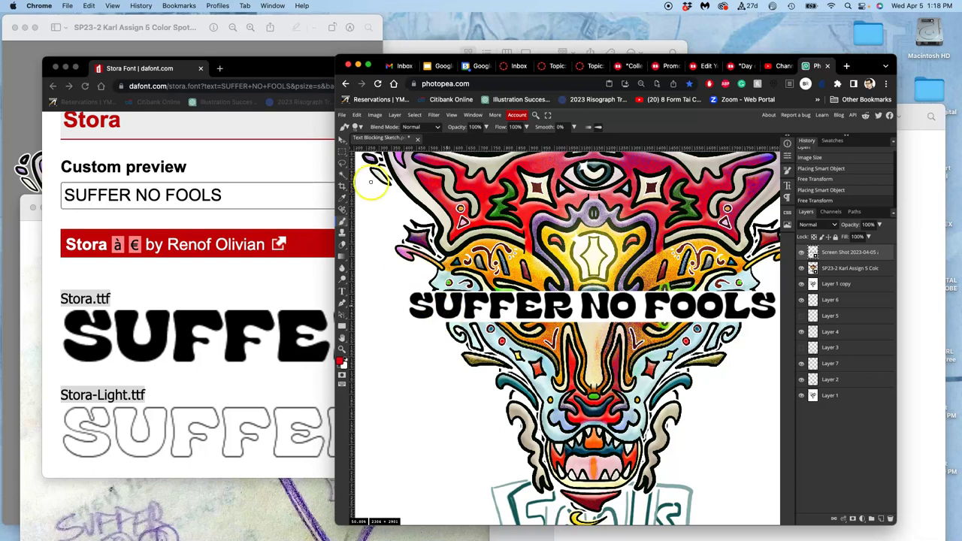
click(342, 152)
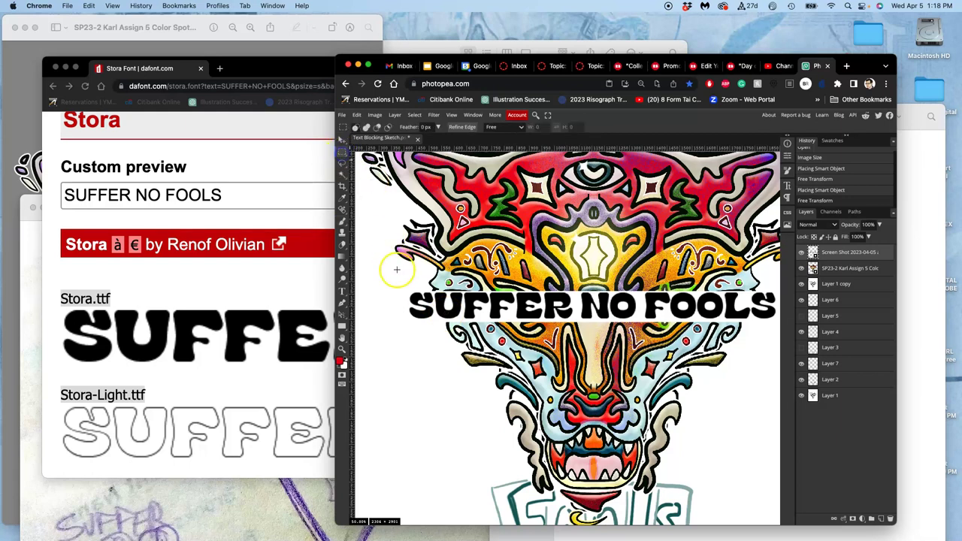
drag(409, 279, 573, 332)
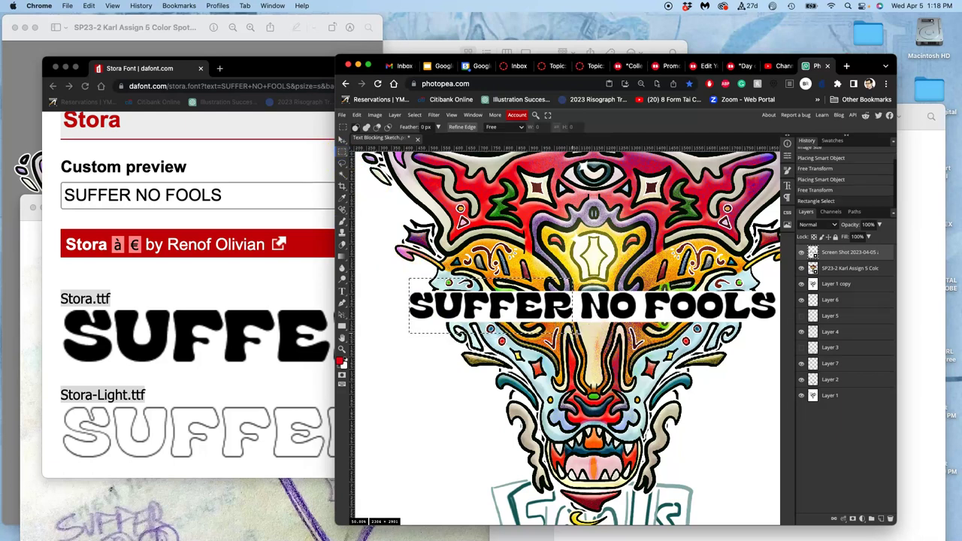
key(super+j)
click(802, 268)
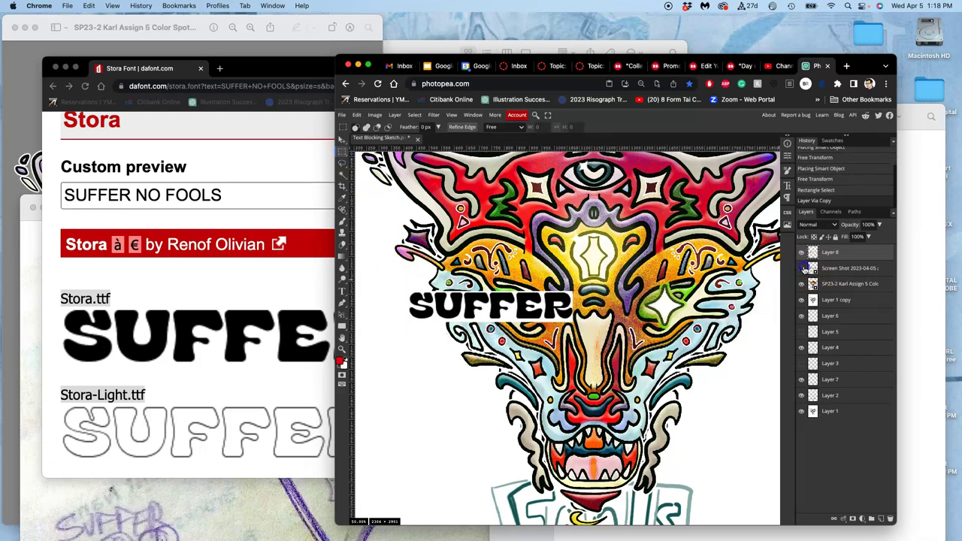
key(super+0)
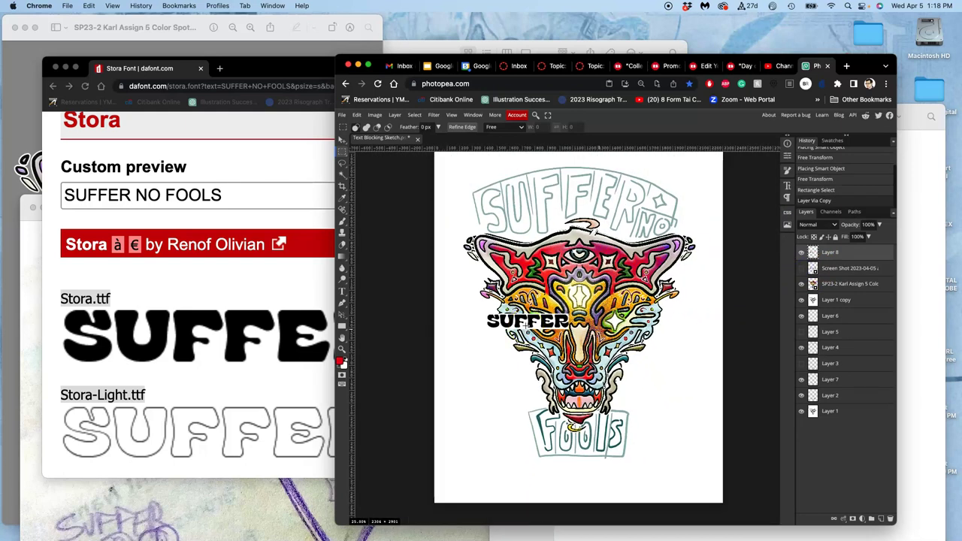
key(super+t)
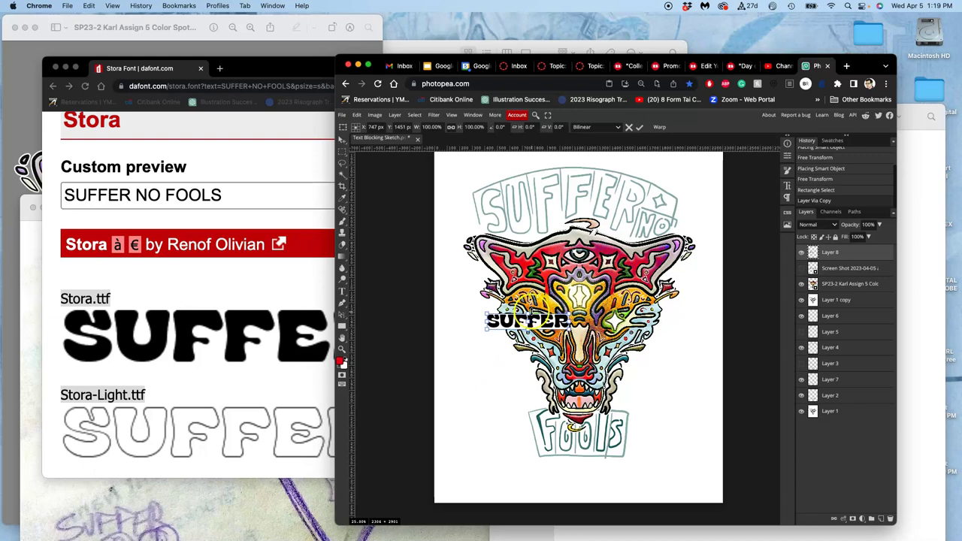
Step: Scale SUFFER up over the top arc and warp its grid to curve along the sketch
mouse_move(529, 314)
mouse_down()
mouse_move(529, 266)
mouse_move(568, 256)
mouse_move(531, 192)
mouse_move(623, 202)
mouse_up()
scroll(628, 197, up, 1)
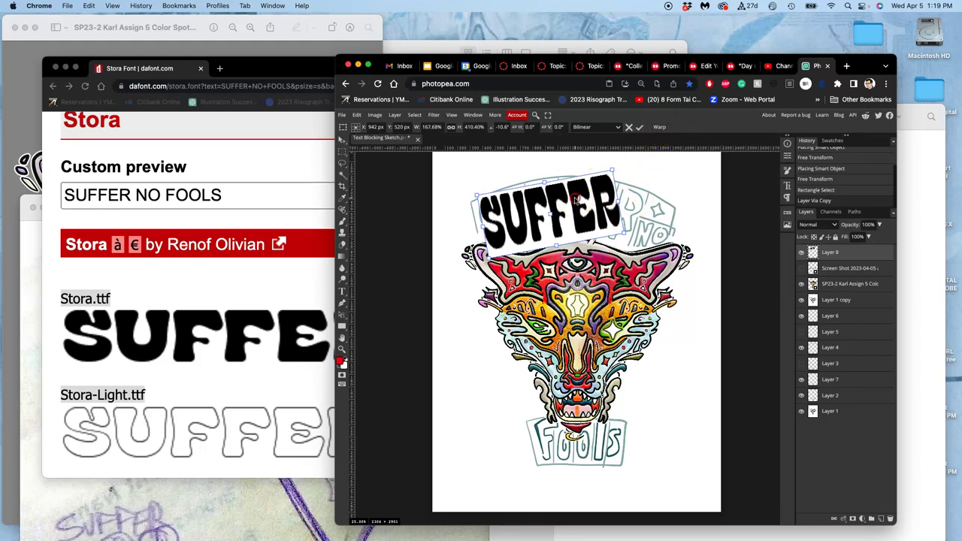
right_click(579, 200)
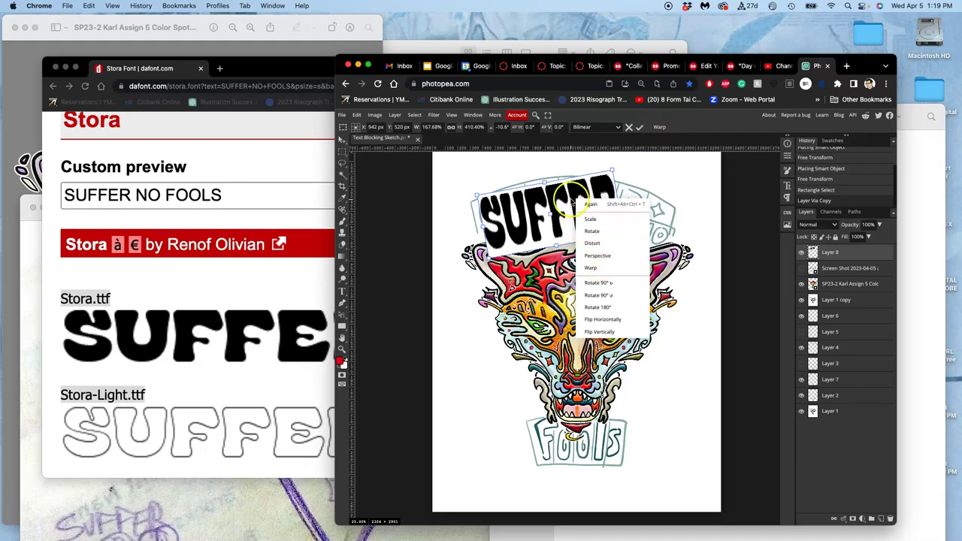
click(590, 268)
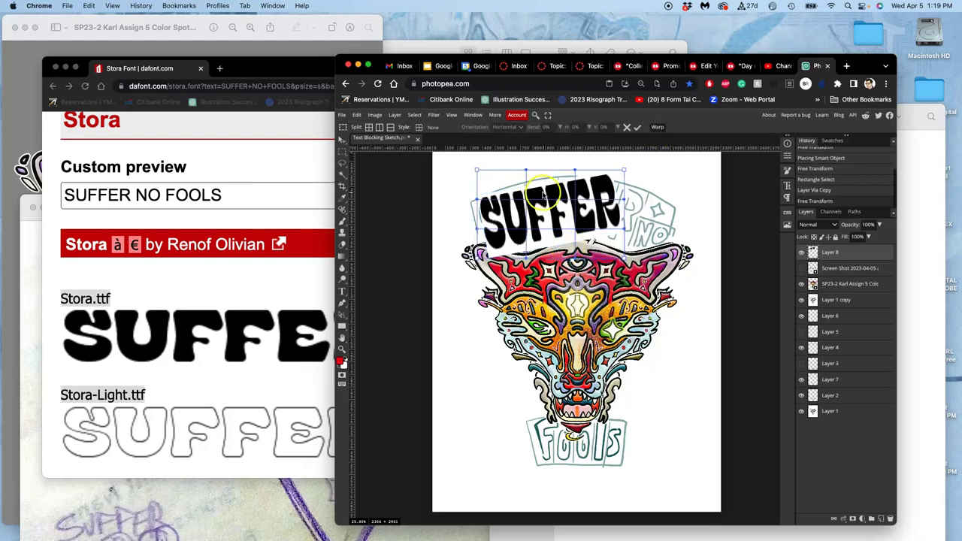
drag(541, 195, 545, 188)
drag(605, 186, 609, 265)
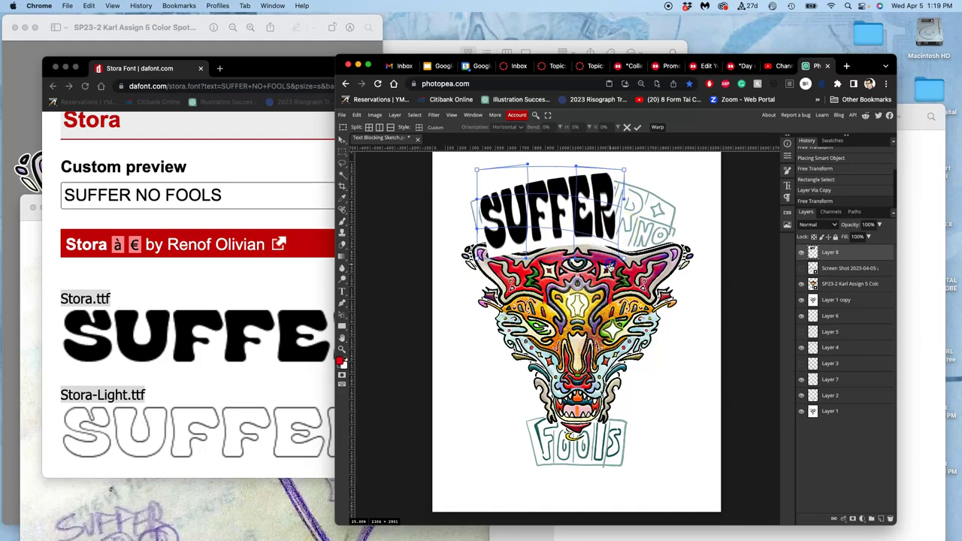
drag(624, 170, 639, 190)
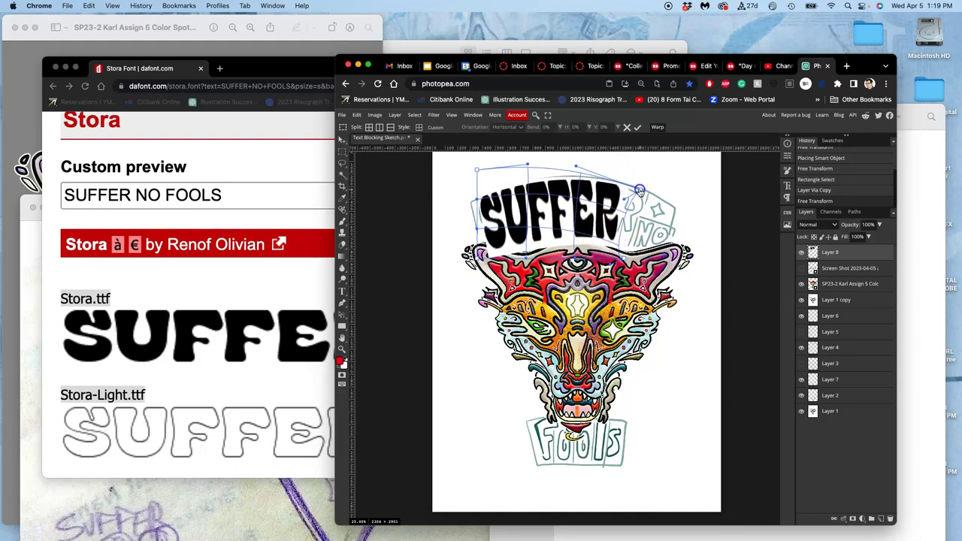
drag(505, 201, 505, 210)
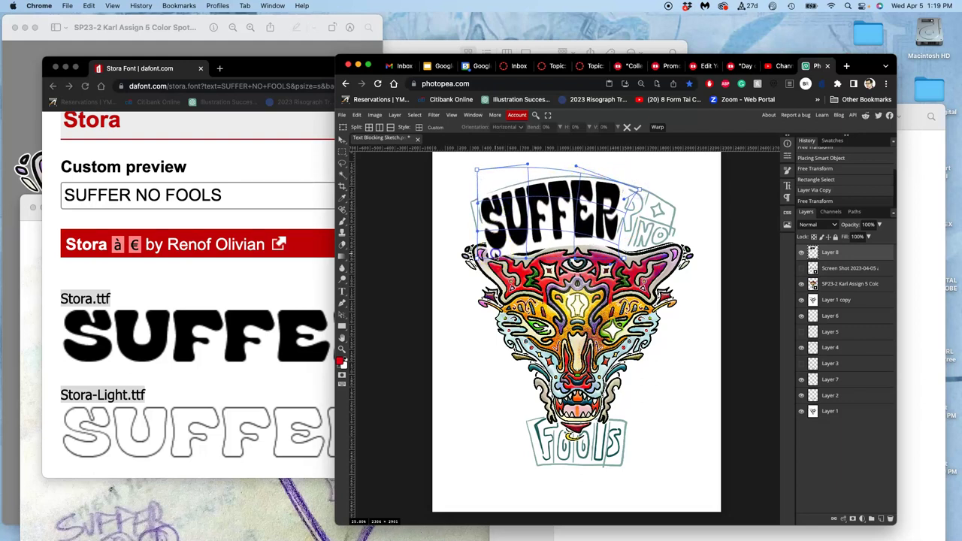
drag(493, 251, 499, 241)
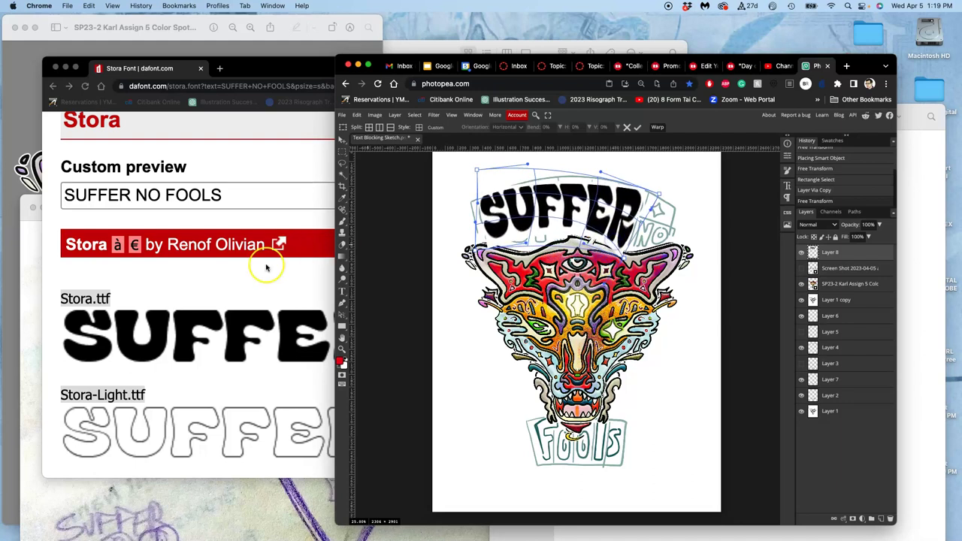
Step: Go back twice to DaFont's Fancy > Retro listing at 150% zoom, then return to Photopea
scroll(243, 293, up, 3)
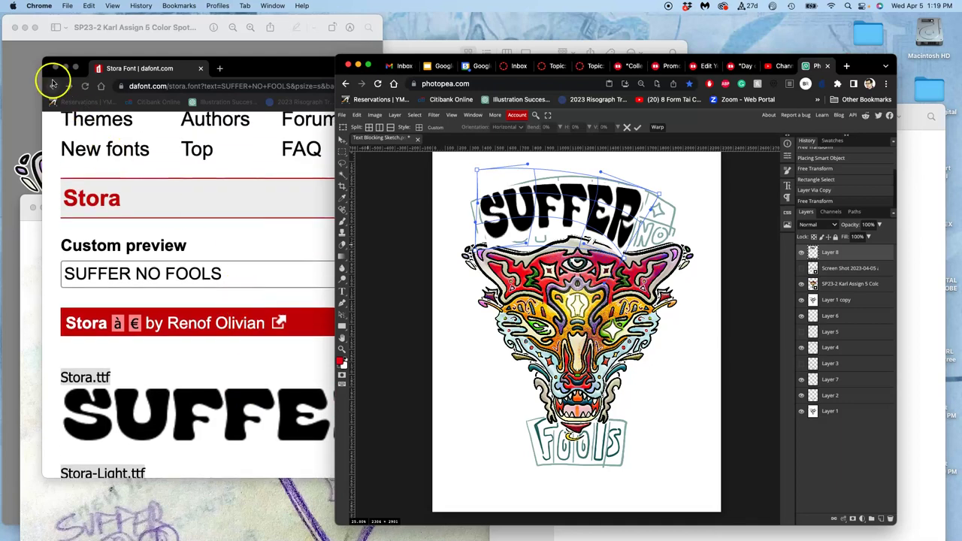
click(52, 84)
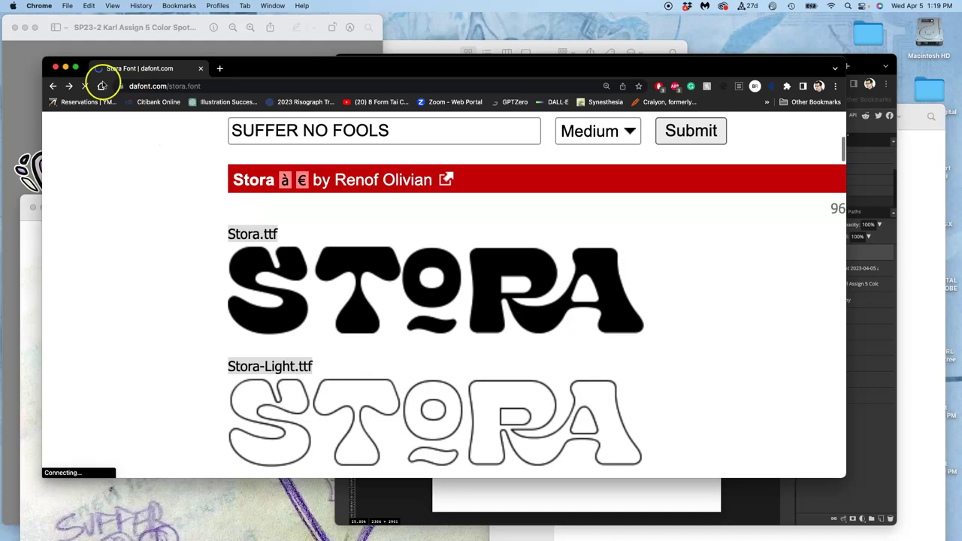
click(52, 85)
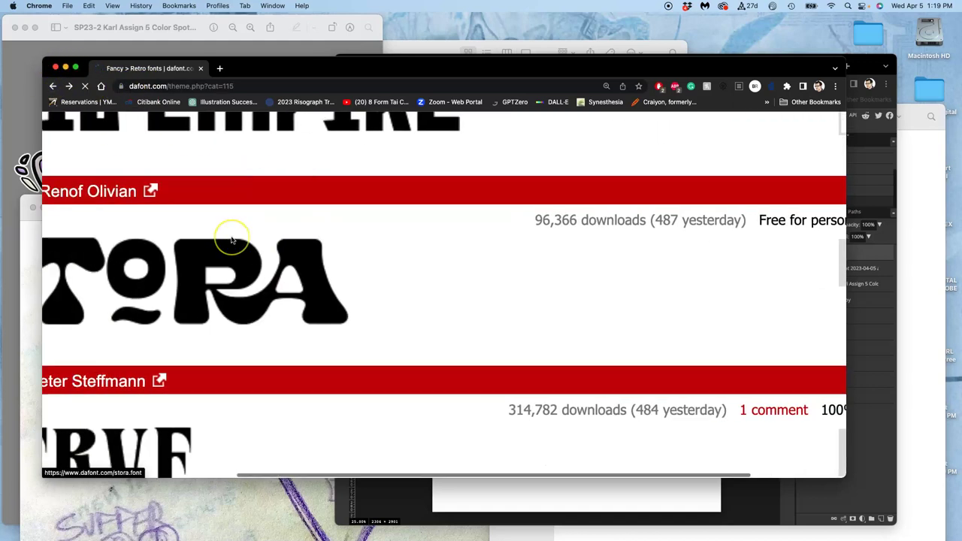
key(super+minus)
key(super+minus)
key(super+minus)
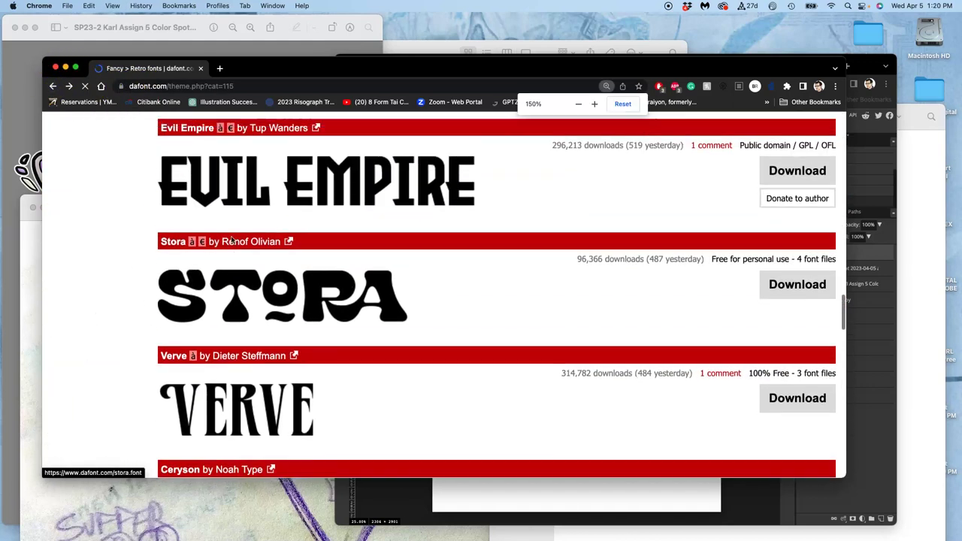
scroll(232, 239, up, 5)
click(319, 391)
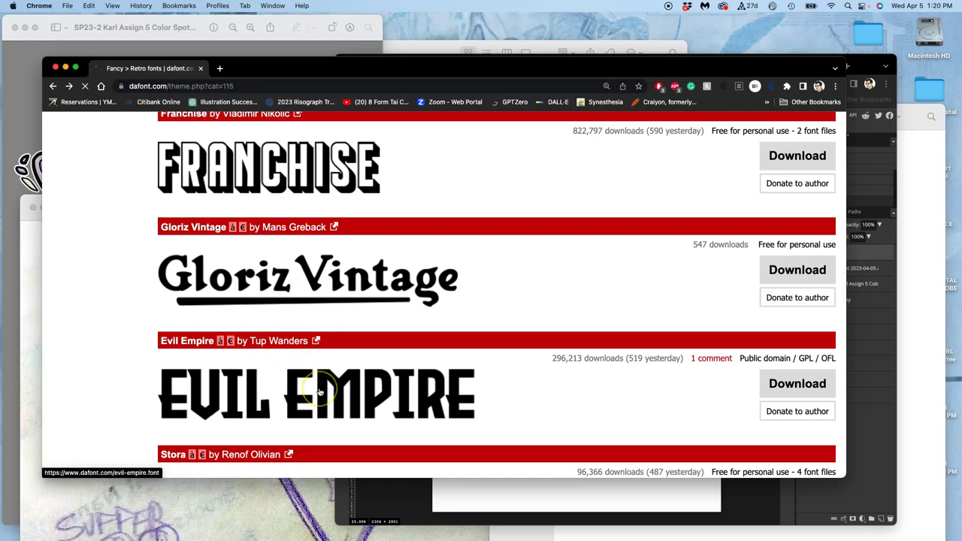
click(643, 504)
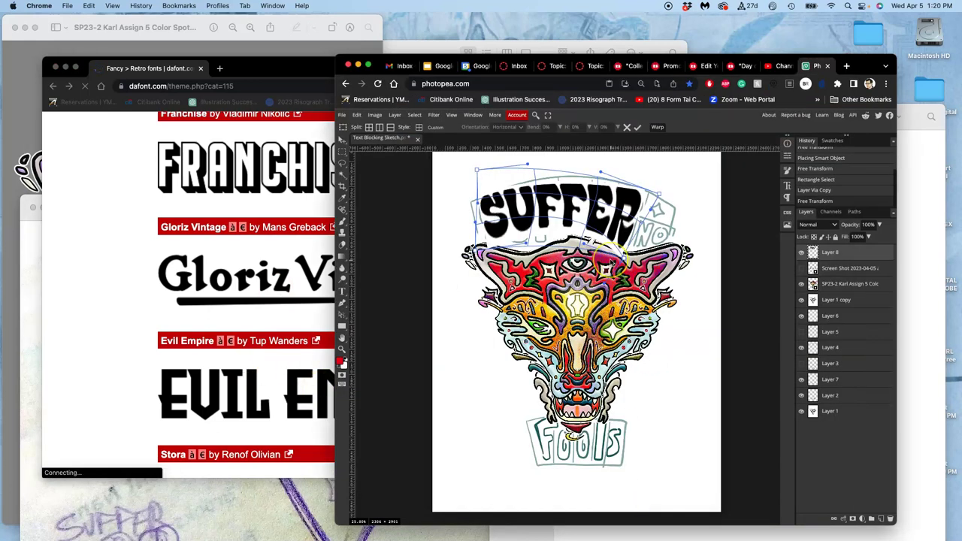
Step: Refine the SUFFER warp points so the letters follow the top arch, then commit the warp
scroll(610, 254, up, 2)
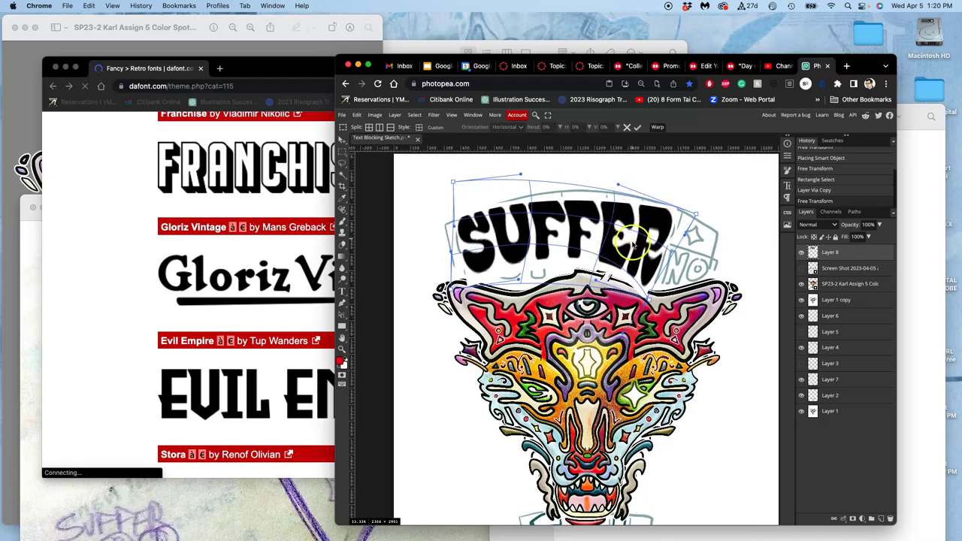
drag(582, 254, 579, 275)
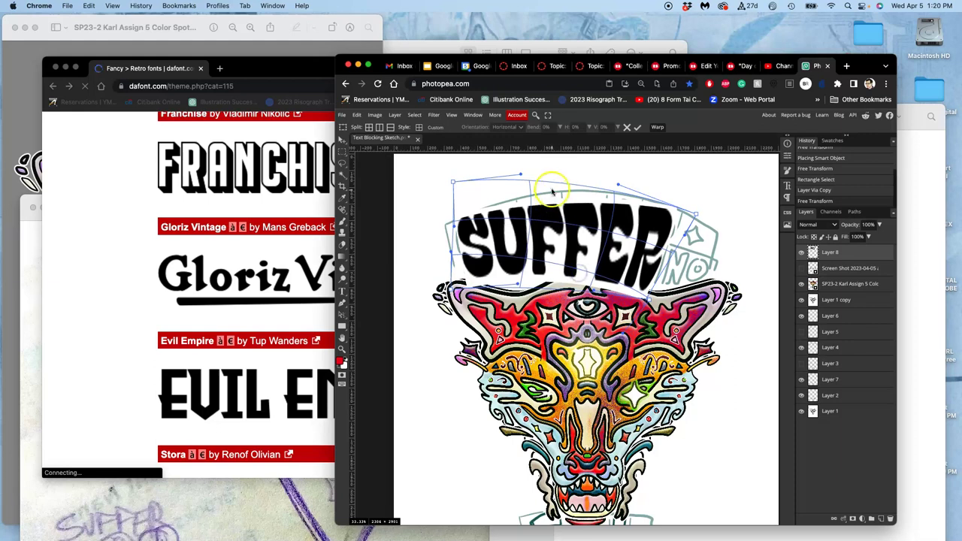
drag(546, 206, 547, 196)
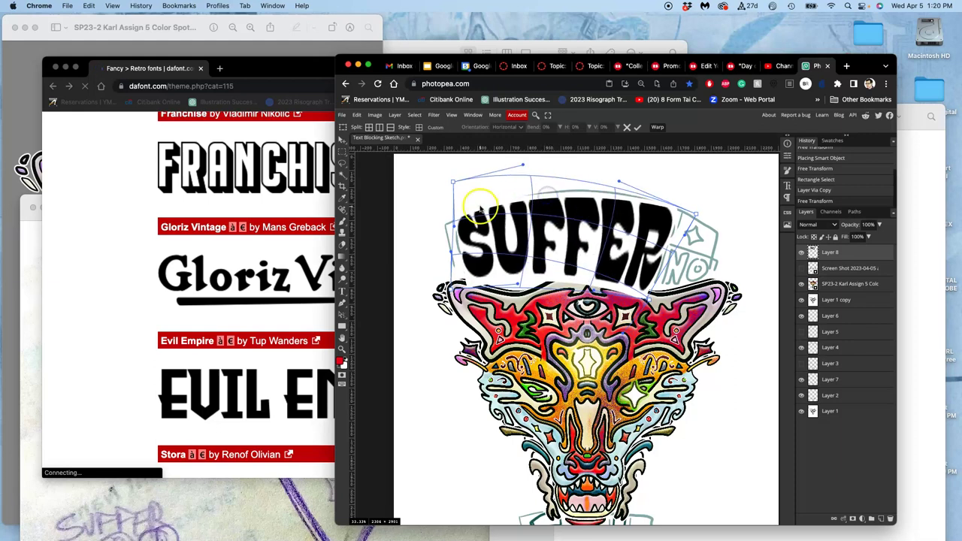
drag(476, 213, 481, 210)
drag(583, 203, 585, 197)
drag(594, 260, 596, 274)
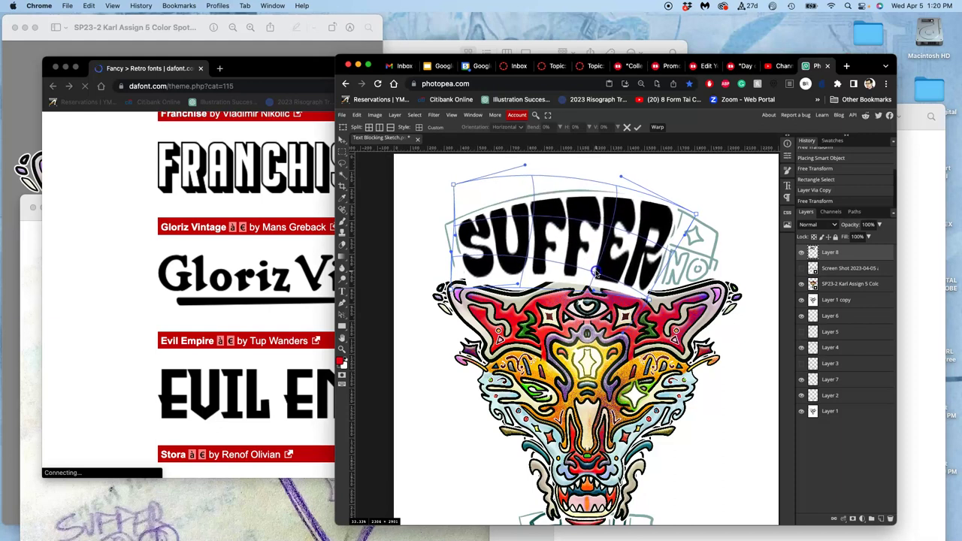
key(Return)
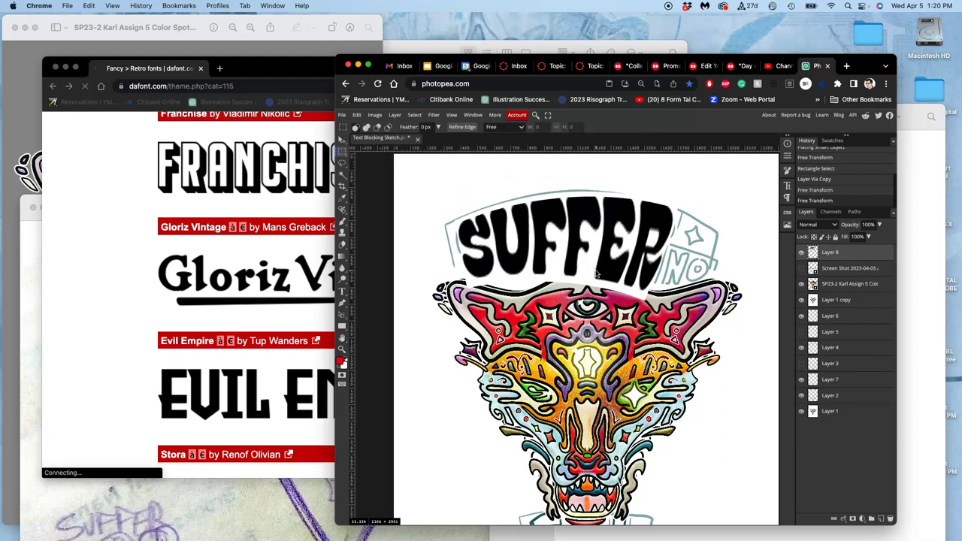
key(ctrl+j)
click(801, 268)
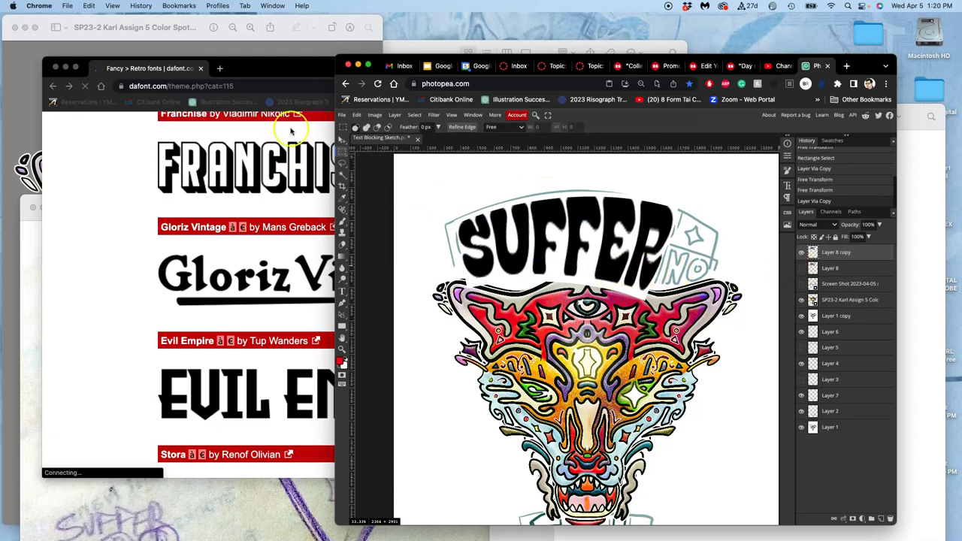
click(343, 164)
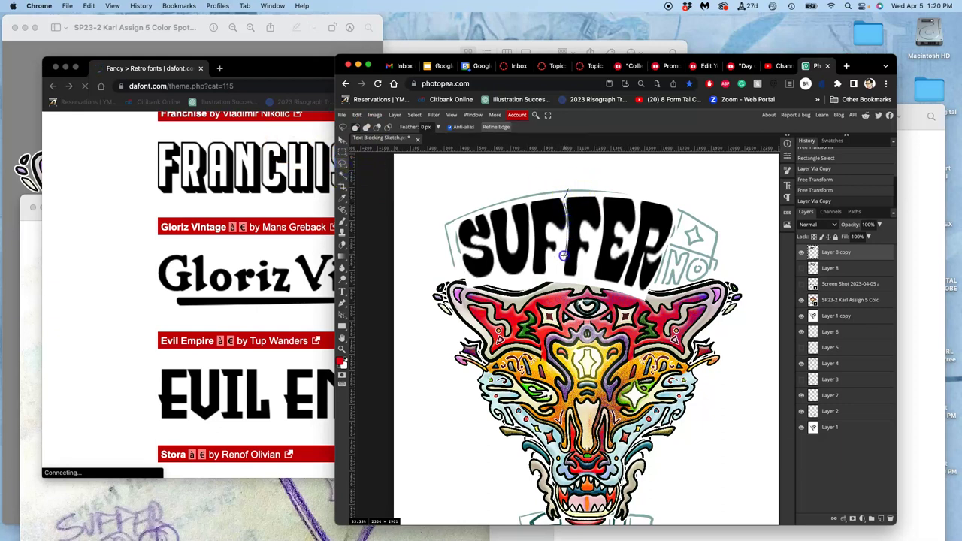
mouse_move(560, 282)
mouse_down()
mouse_move(666, 309)
mouse_move(695, 204)
mouse_move(617, 188)
mouse_up()
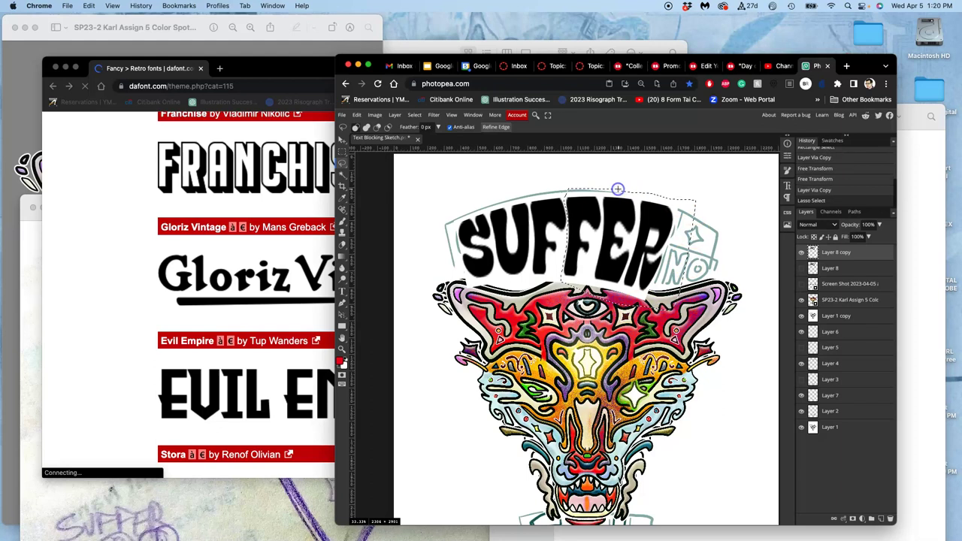
key(Delete)
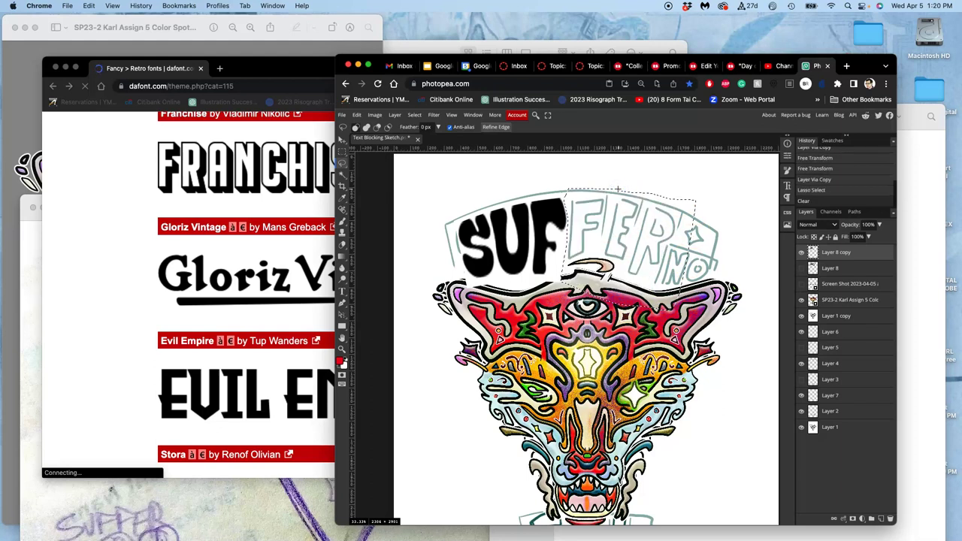
click(801, 268)
click(801, 268)
click(801, 269)
click(801, 252)
click(826, 268)
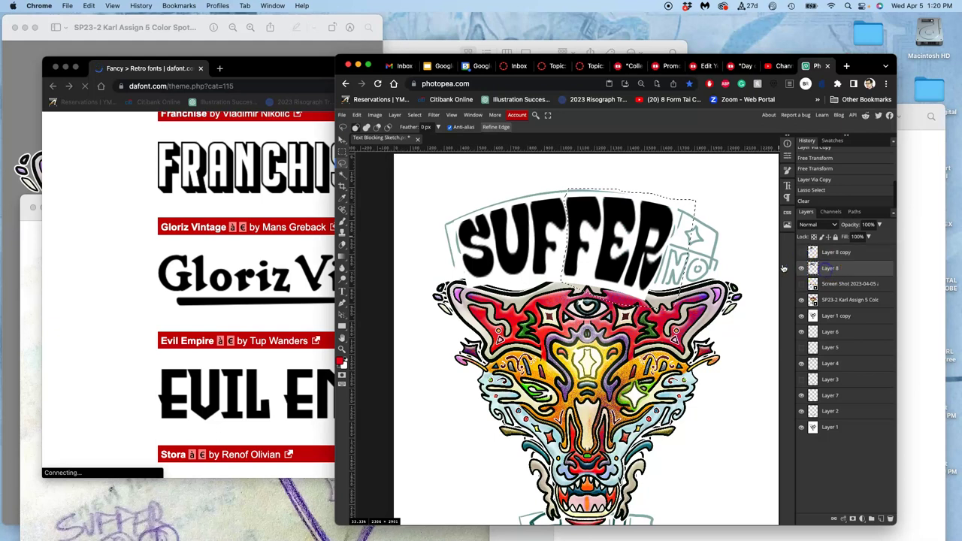
click(568, 186)
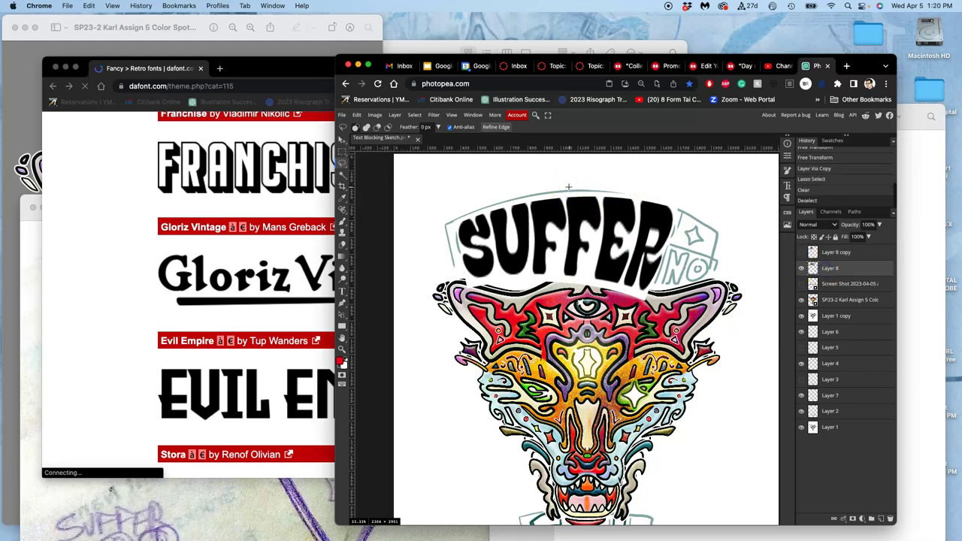
key(super+j)
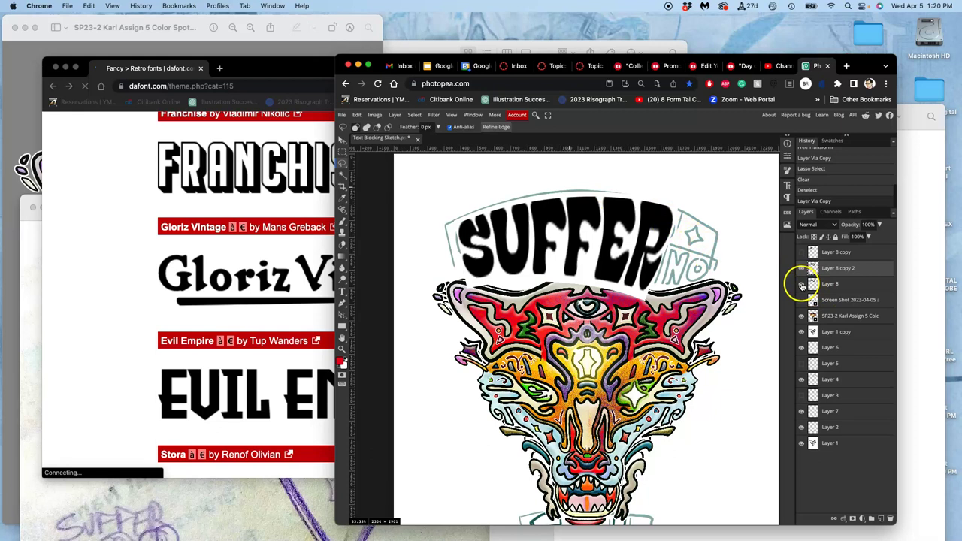
key(super+t)
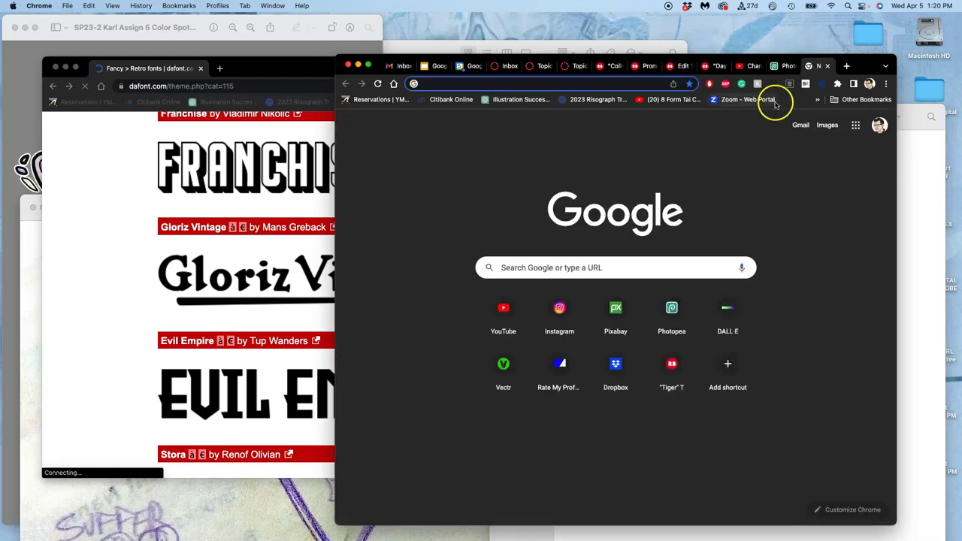
click(829, 66)
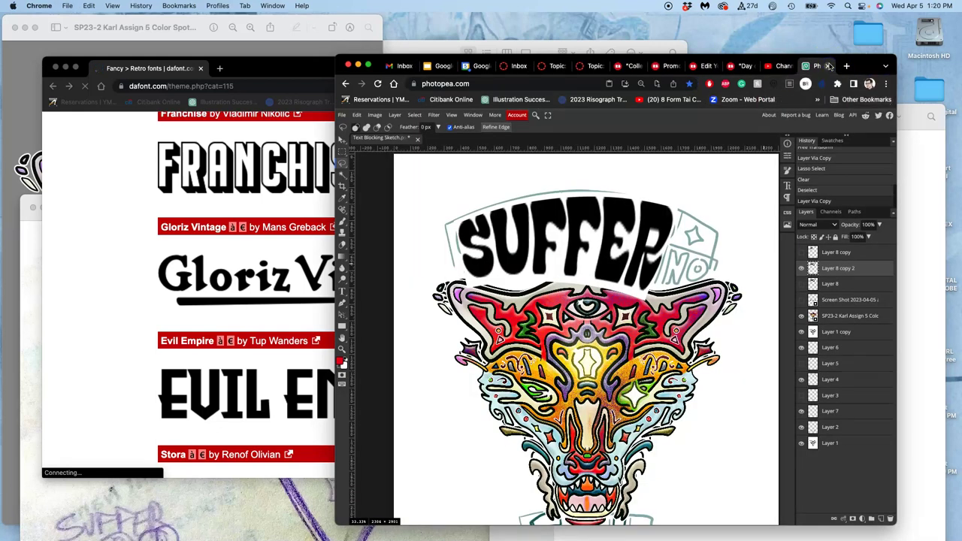
Step: Commit the black SUFFER lettering transform and toggle its visibility to compare with the sketch
key(ctrl+t)
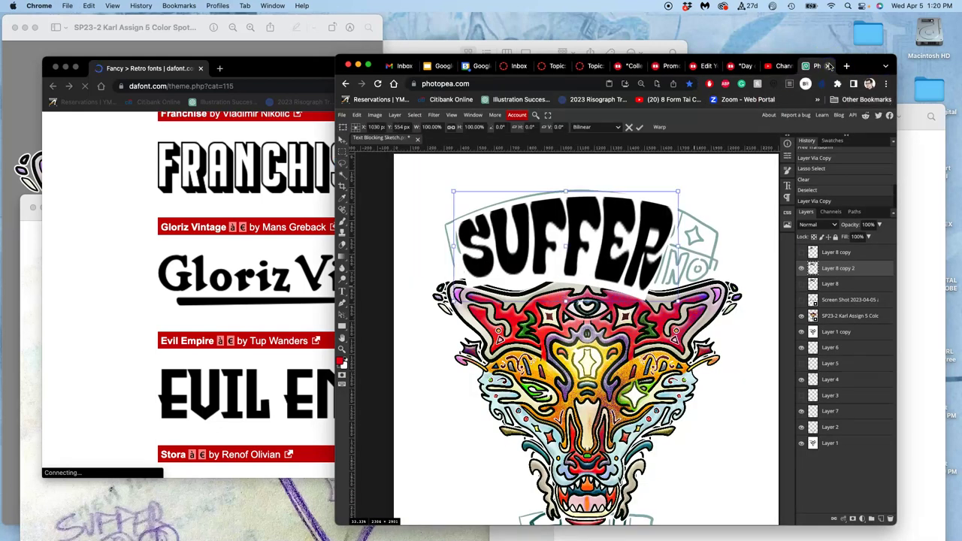
key(Return)
click(801, 268)
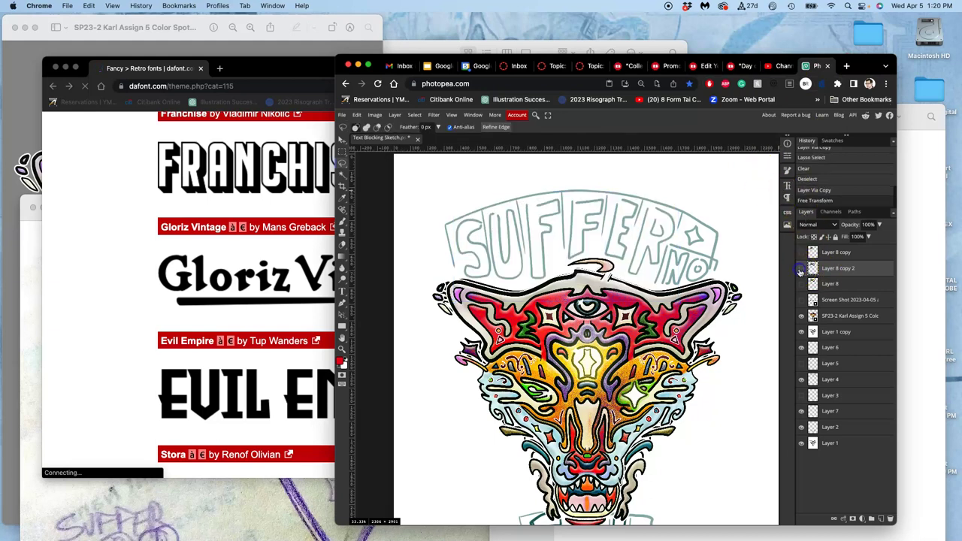
click(801, 268)
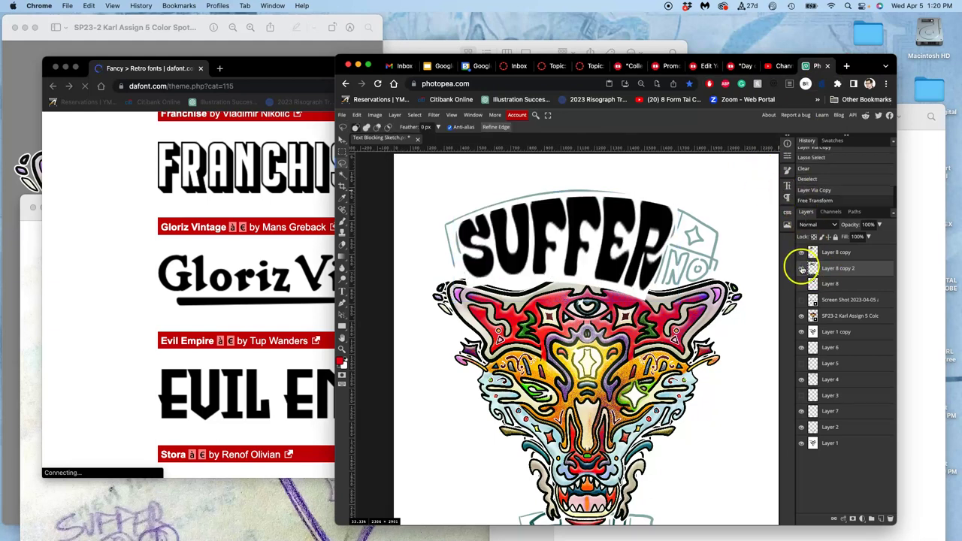
click(801, 268)
click(801, 268)
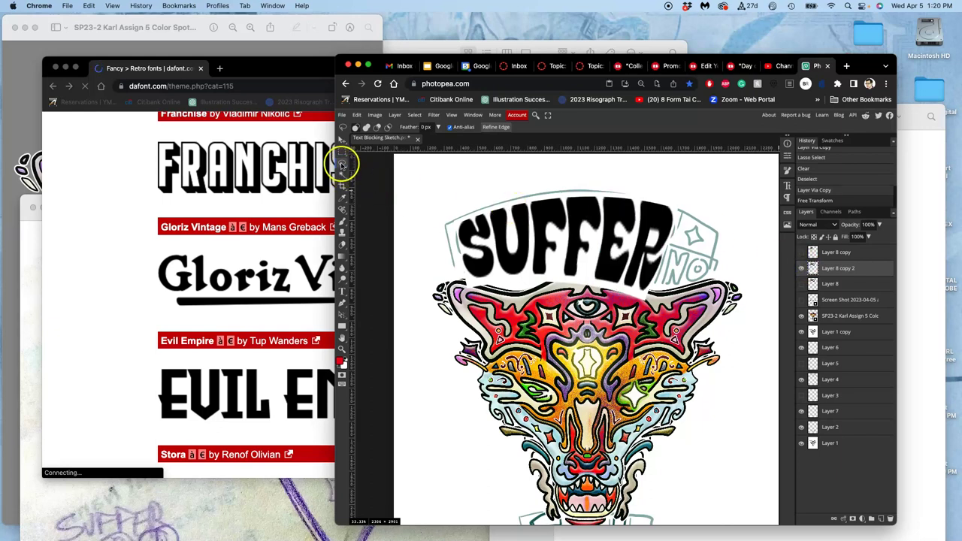
Step: Lasso-select the FER letters and copy them onto a new Layer 9
click(342, 162)
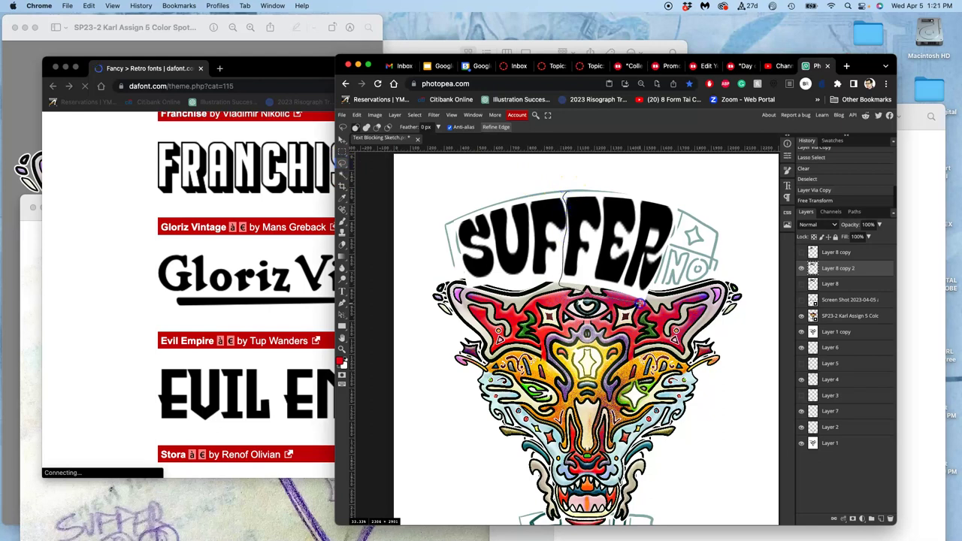
mouse_move(640, 303)
mouse_down()
mouse_move(669, 257)
mouse_move(670, 196)
mouse_up()
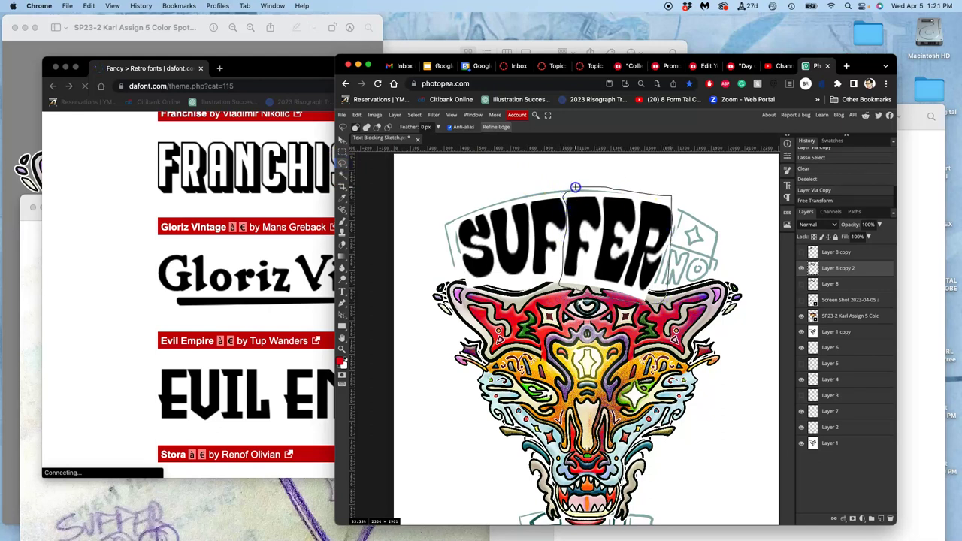
drag(575, 187, 576, 188)
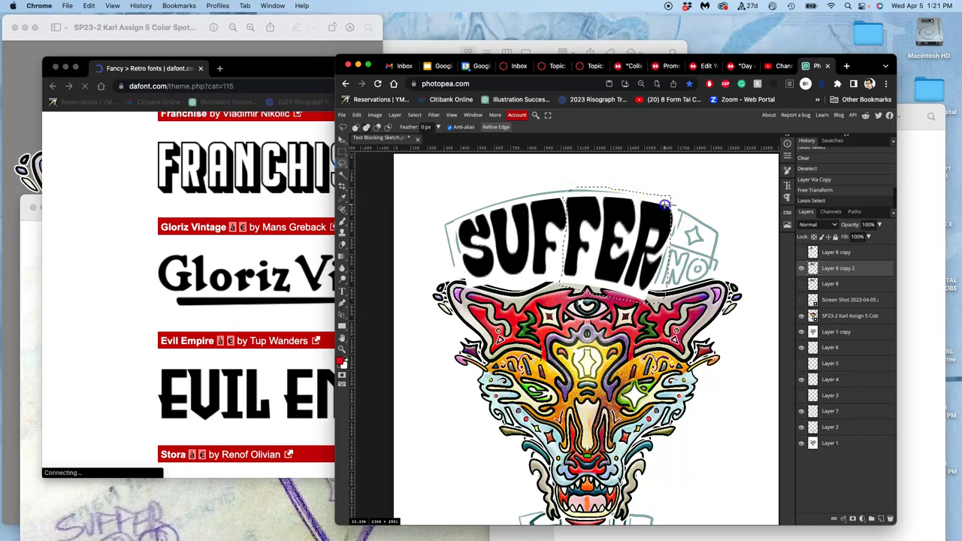
drag(681, 217, 680, 216)
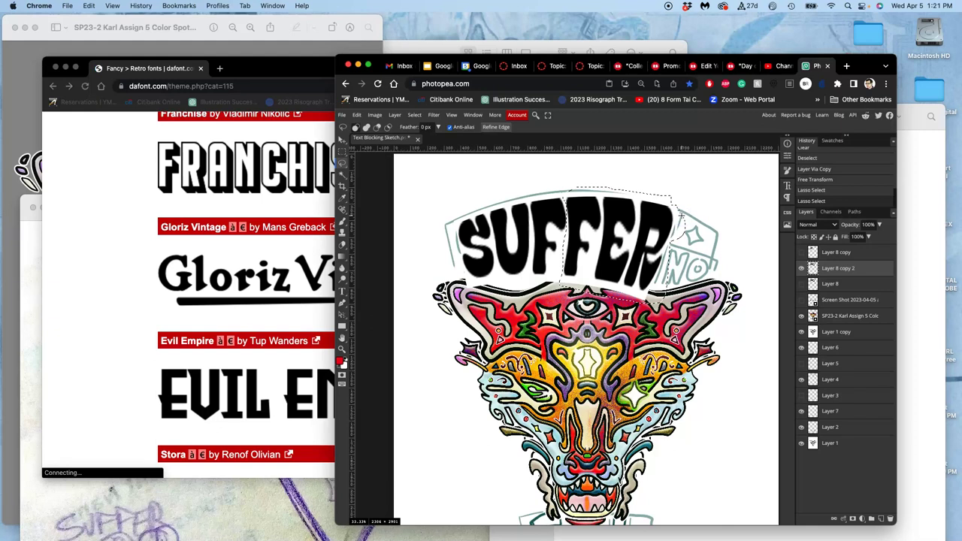
key(super+j)
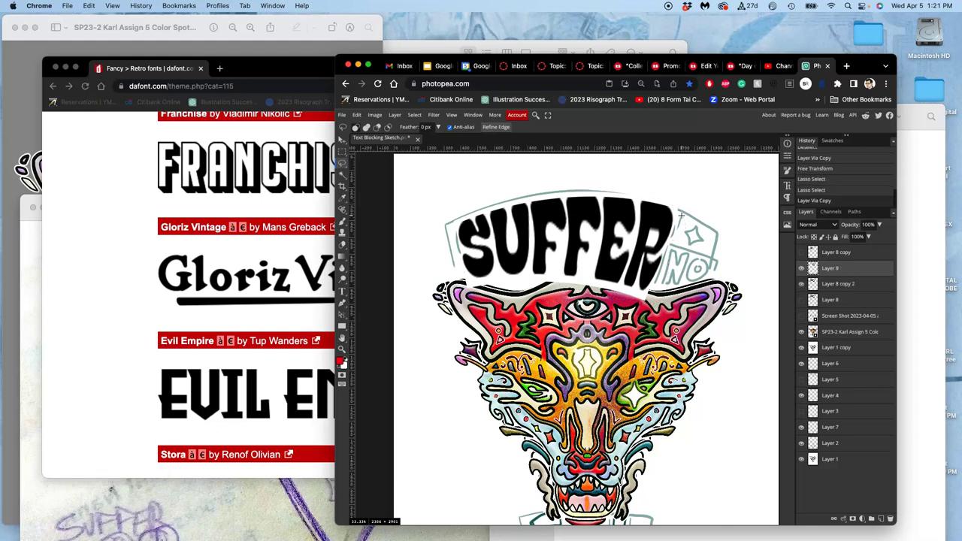
Step: Toggle the original, SUF and FER layers on and off to check the split against the sketch
click(801, 284)
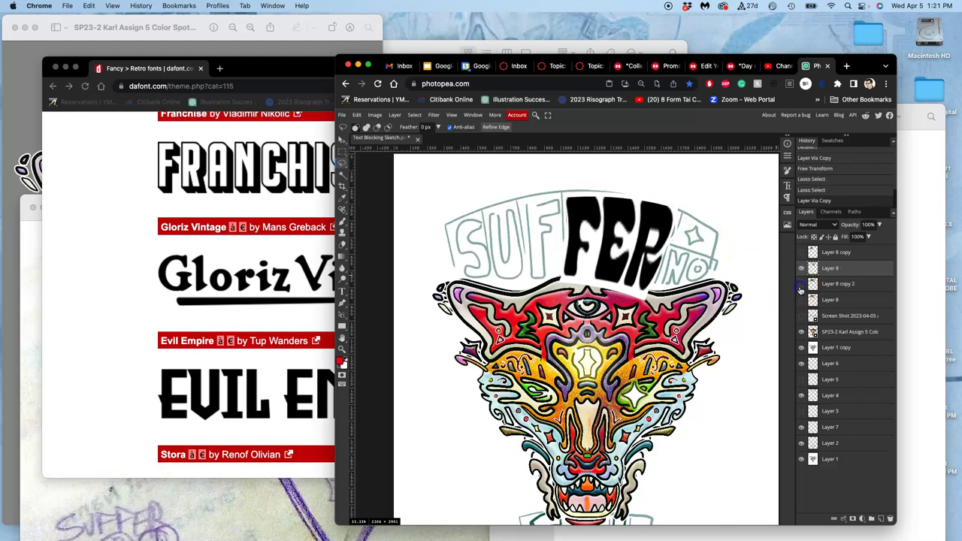
click(801, 285)
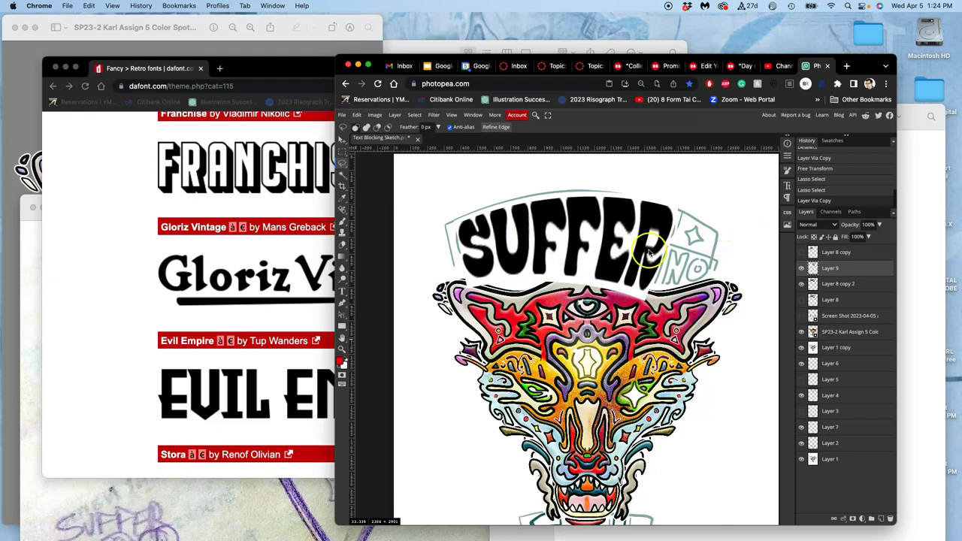
click(801, 268)
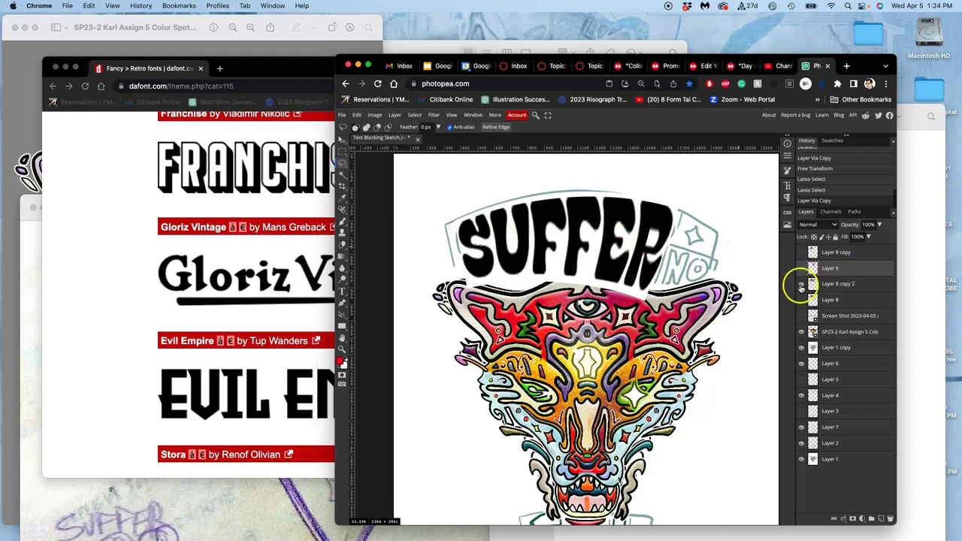
click(801, 285)
click(801, 254)
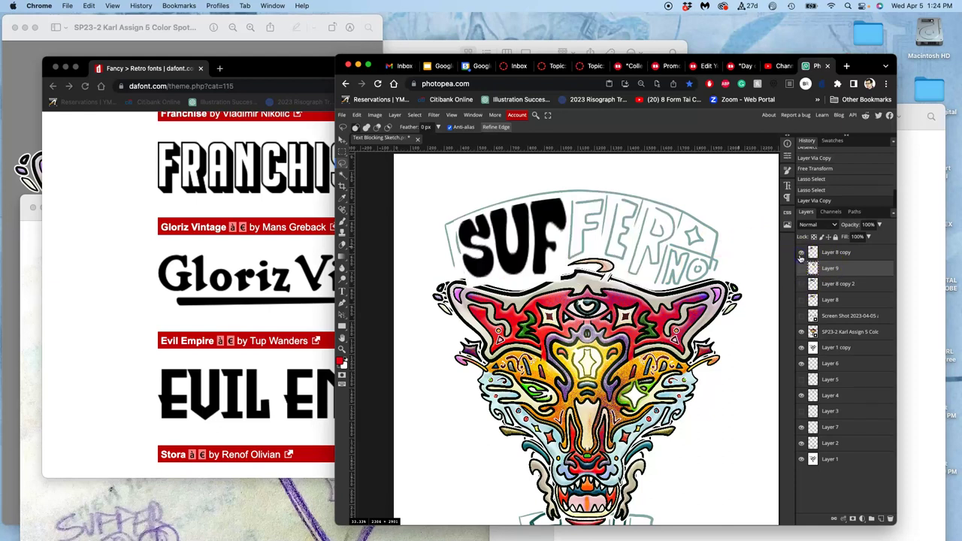
click(801, 254)
click(801, 254)
click(801, 254)
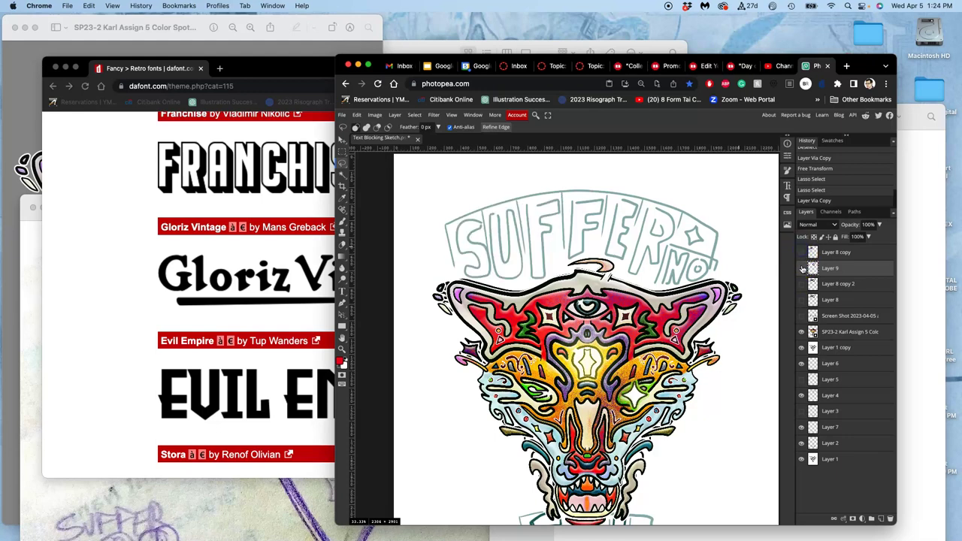
click(801, 268)
click(801, 254)
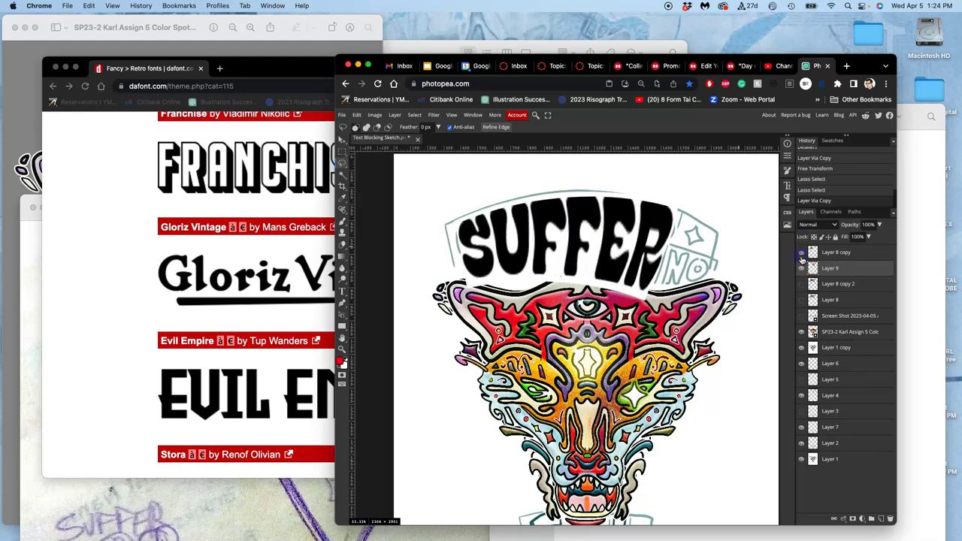
click(801, 254)
click(801, 254)
Step: Start transforming the FER letters and bring up the layer opacity slider
key(super+t)
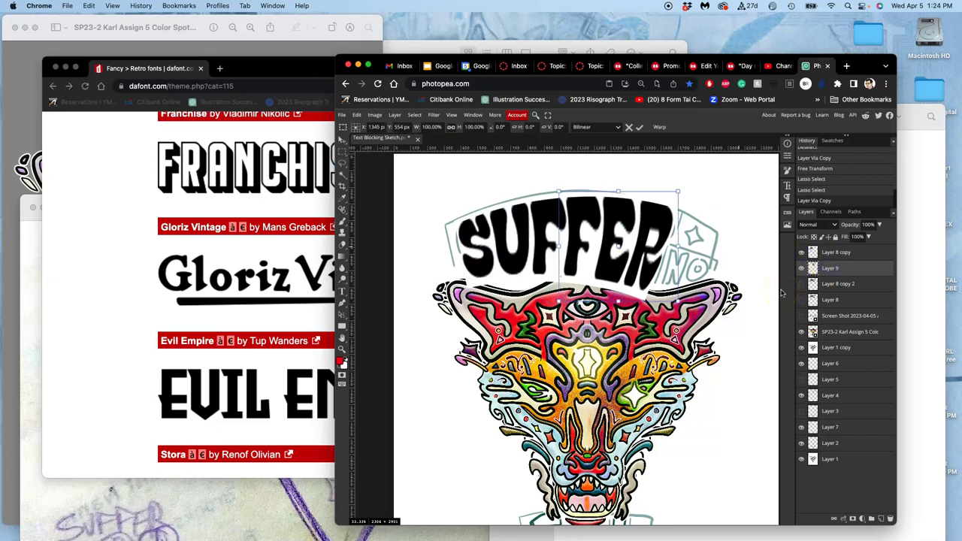
click(651, 277)
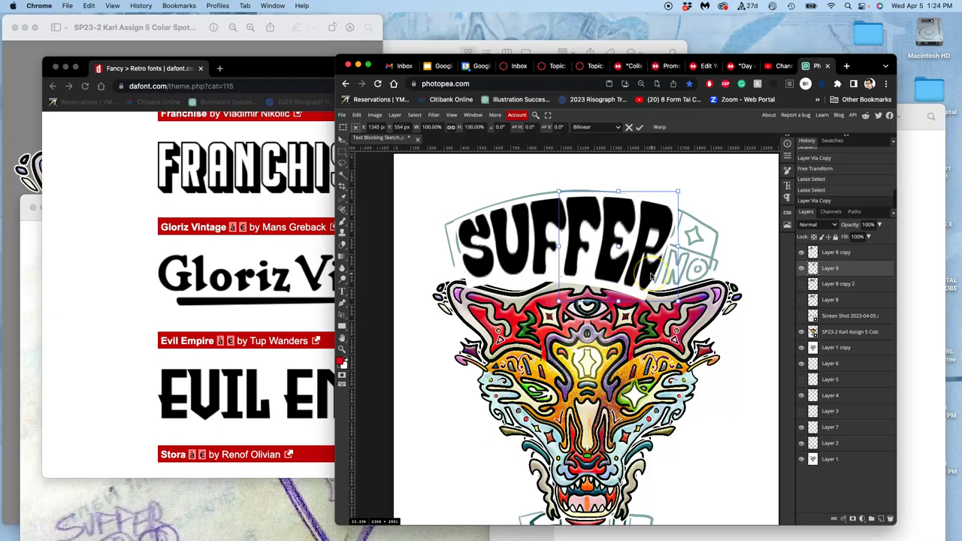
click(880, 224)
Step: Lower Layer 9's opacity to 63% and clear the stray selection
click(860, 236)
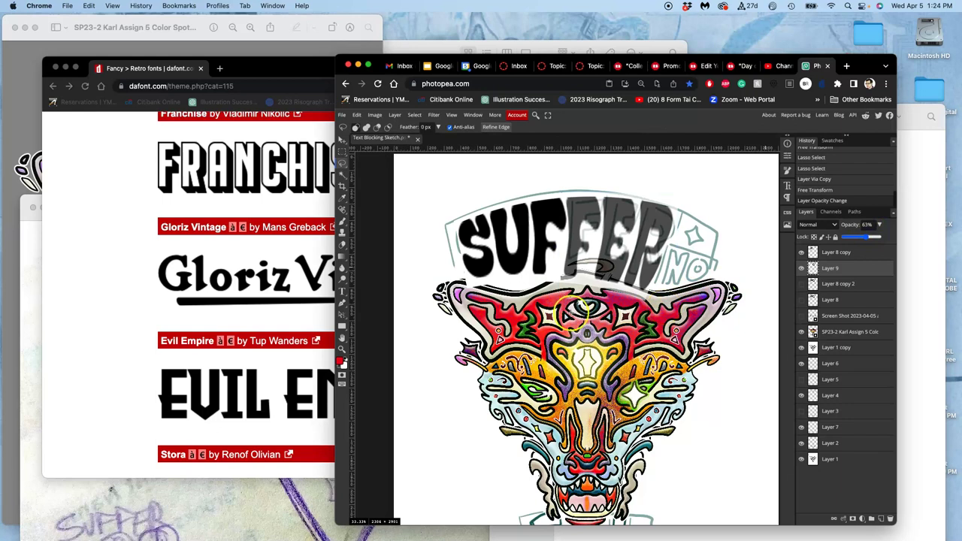
click(596, 253)
drag(596, 253, 630, 274)
click(699, 267)
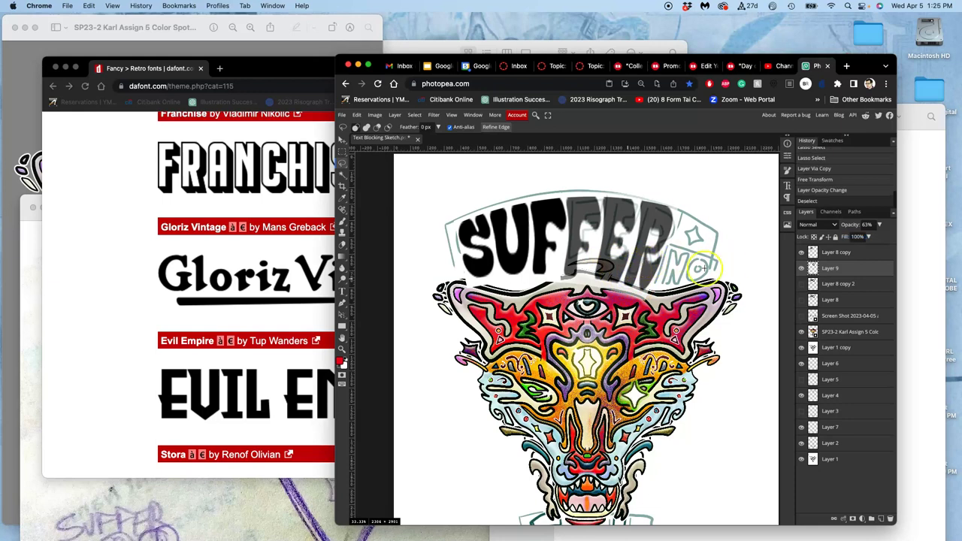
mouse_move(699, 267)
mouse_down()
mouse_move(688, 259)
mouse_move(802, 259)
mouse_up()
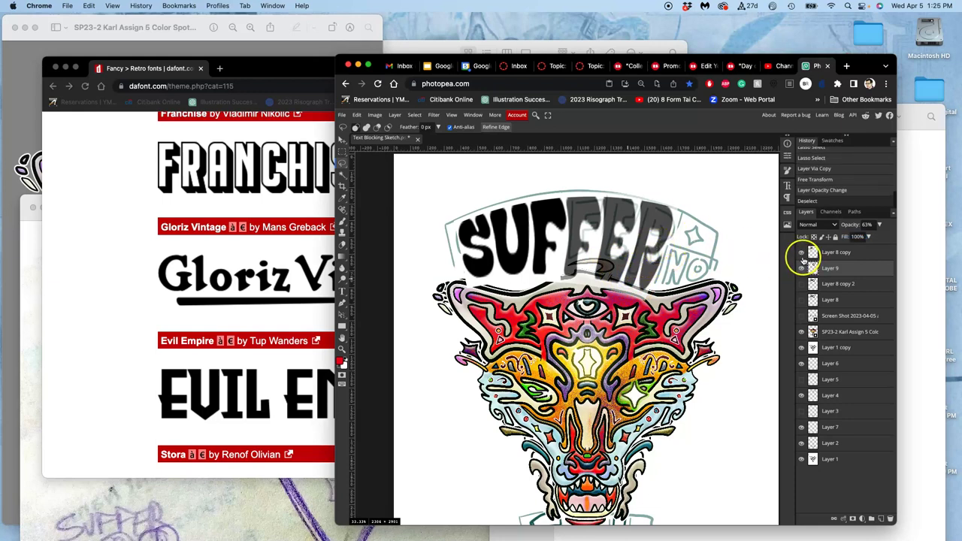
Step: Compare the SUF and FER layers against the sketch, then start a transform on the FER letters
click(801, 254)
click(802, 254)
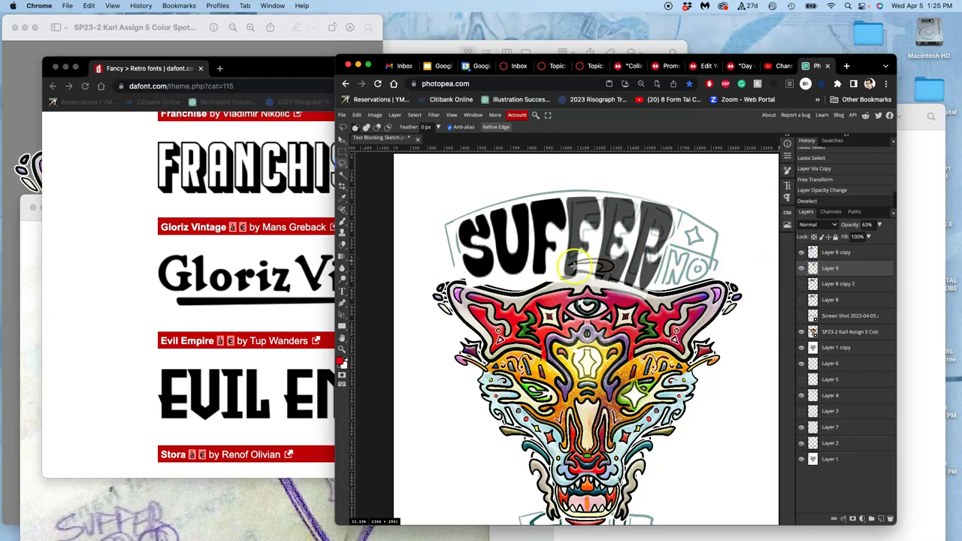
scroll(586, 256, down, 3)
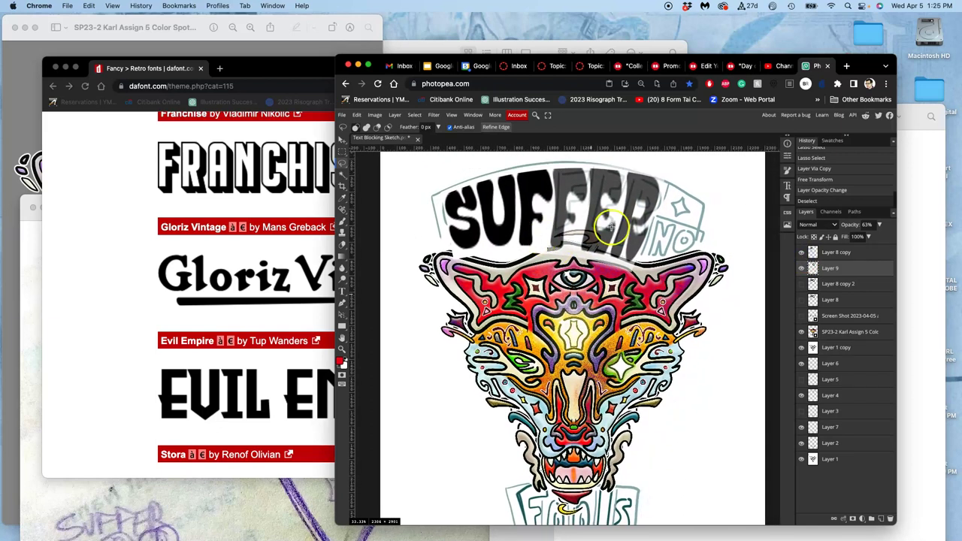
scroll(593, 278, down, 3)
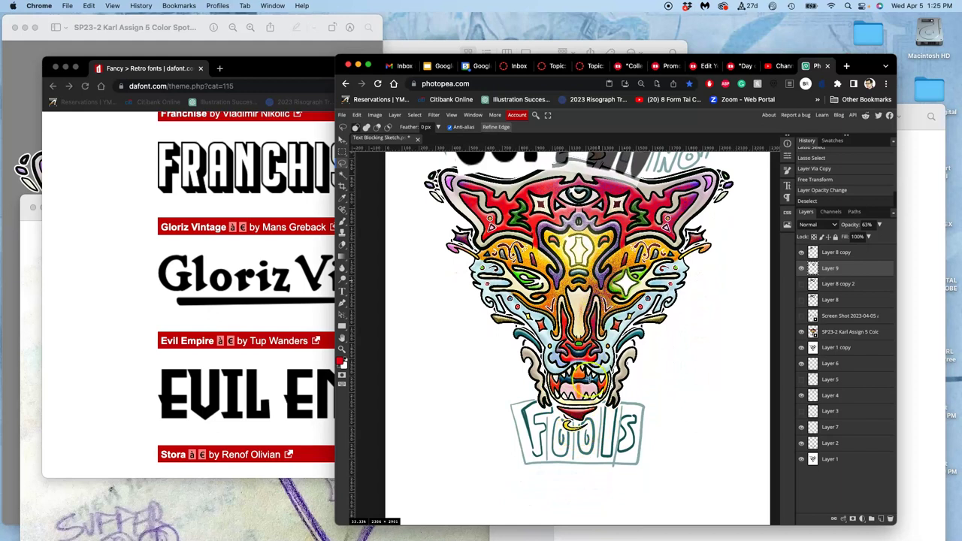
scroll(582, 372, up, 5)
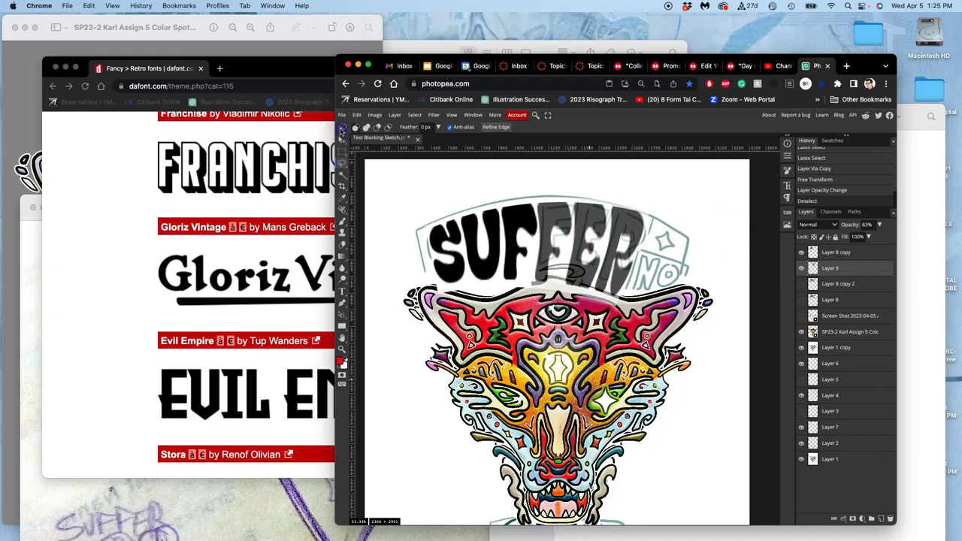
click(622, 249)
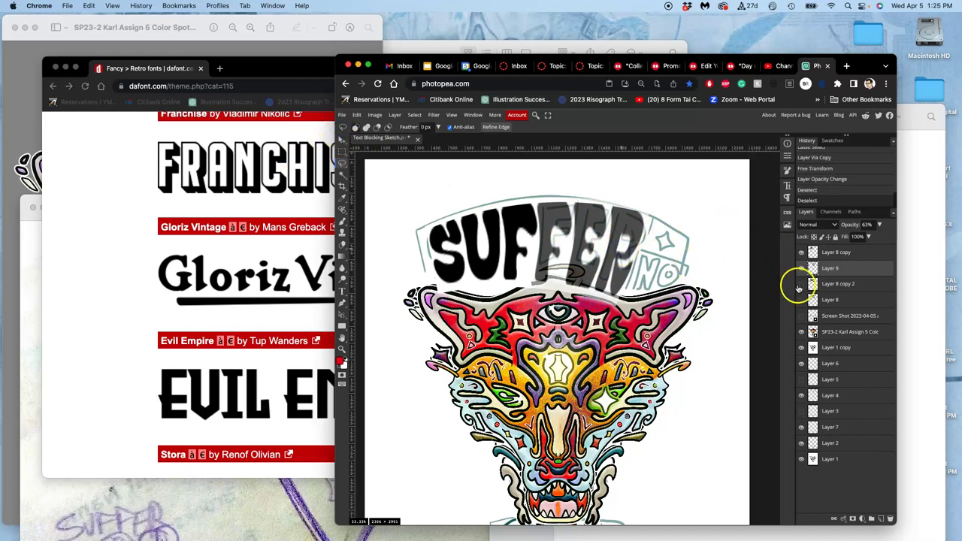
click(802, 253)
click(801, 253)
click(801, 268)
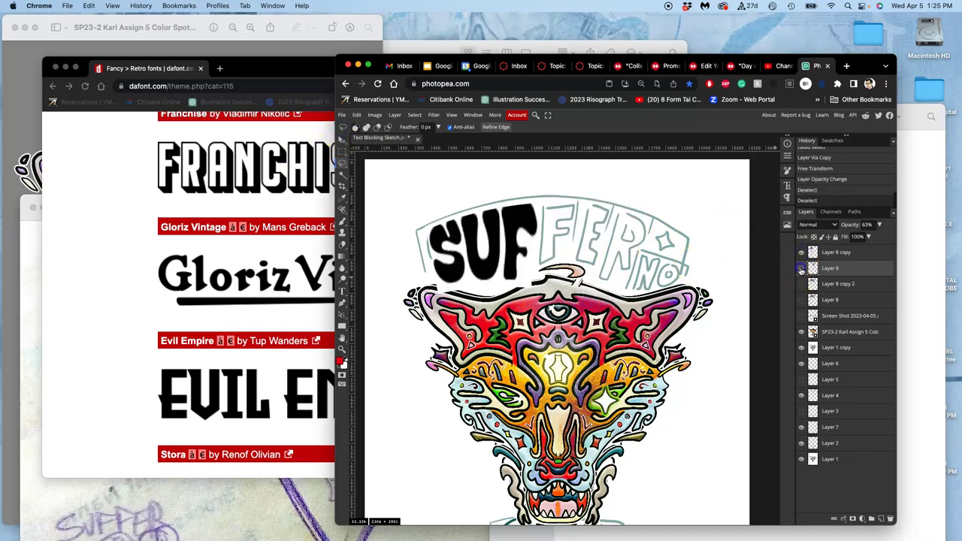
click(801, 268)
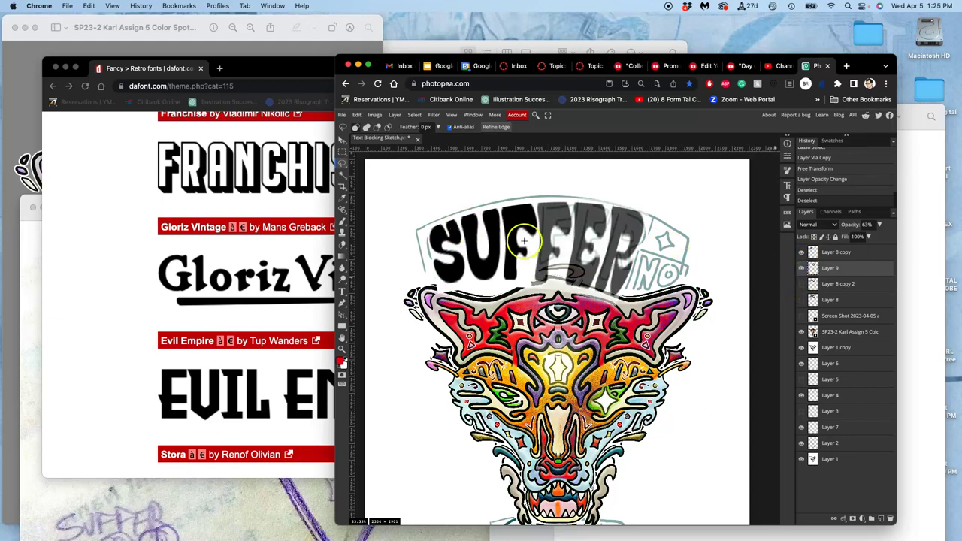
key(ctrl+alt+t)
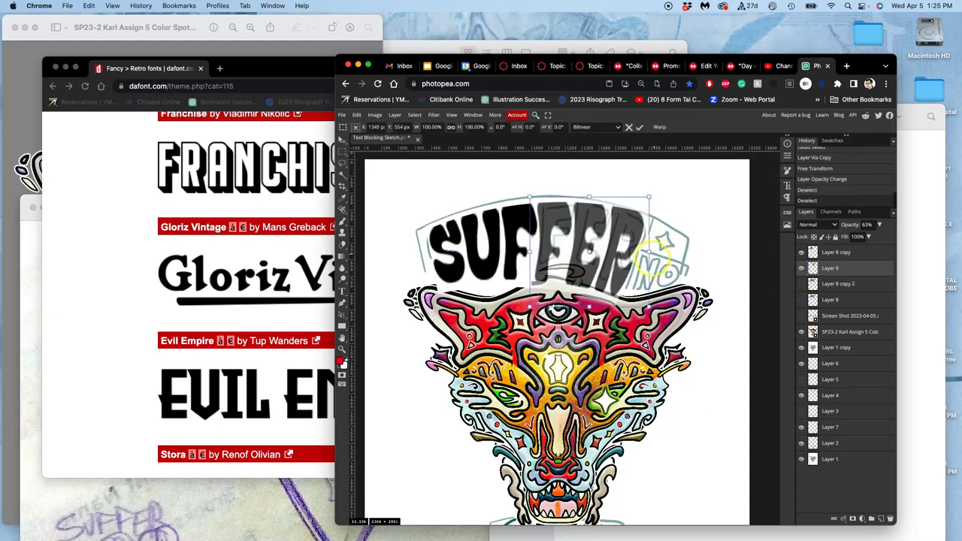
Step: Warp the FER letters further along the arc, commit, and restore the layer to 100% opacity
right_click(597, 287)
click(607, 355)
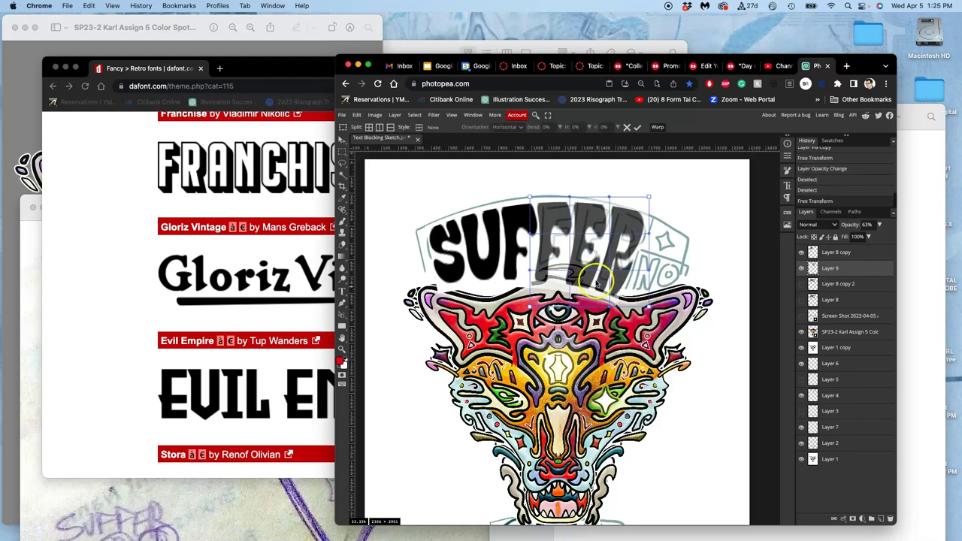
drag(598, 279, 628, 281)
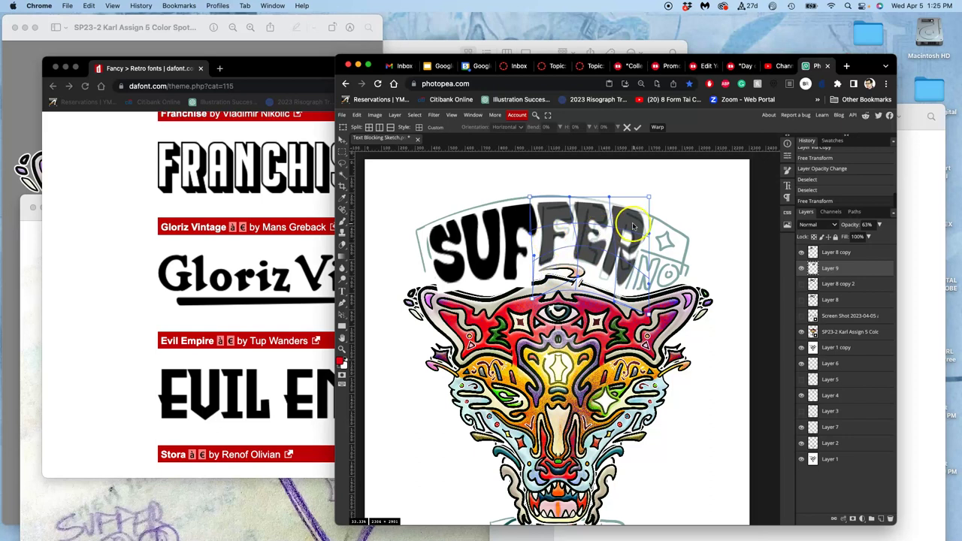
drag(626, 261, 653, 210)
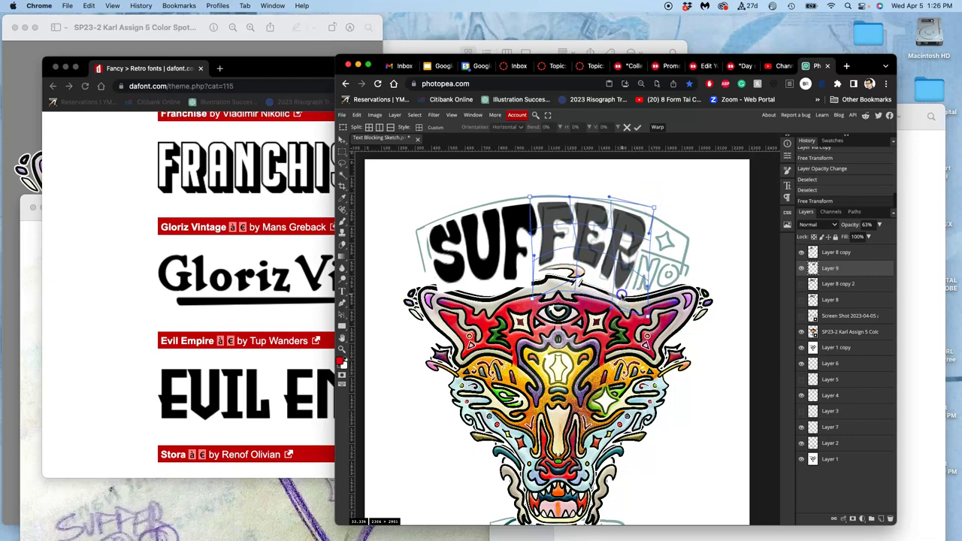
click(647, 275)
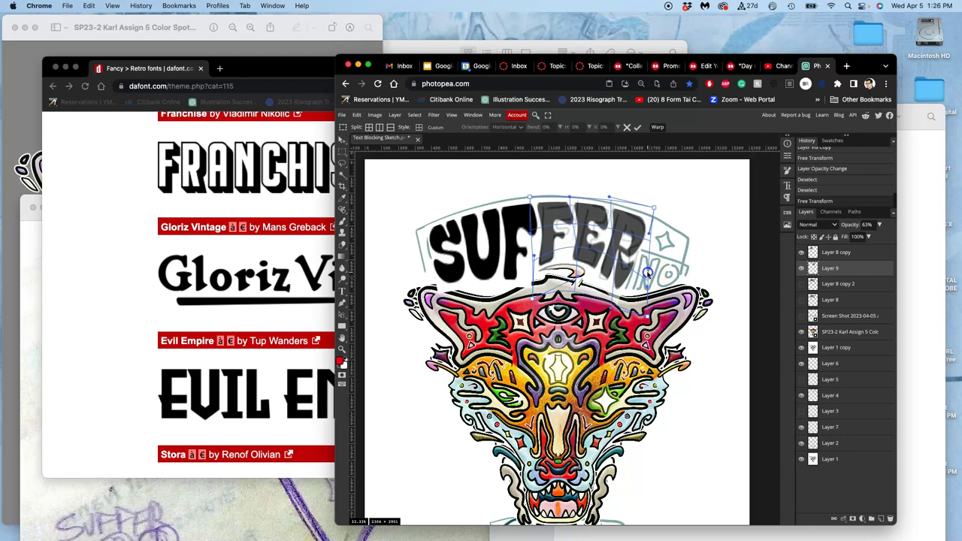
drag(647, 275, 610, 249)
key(Return)
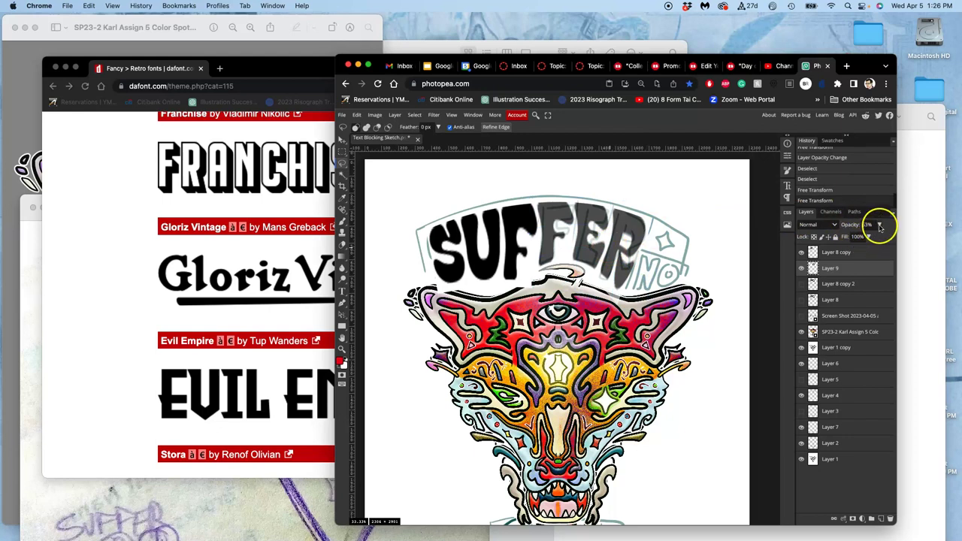
click(878, 225)
drag(867, 239, 893, 239)
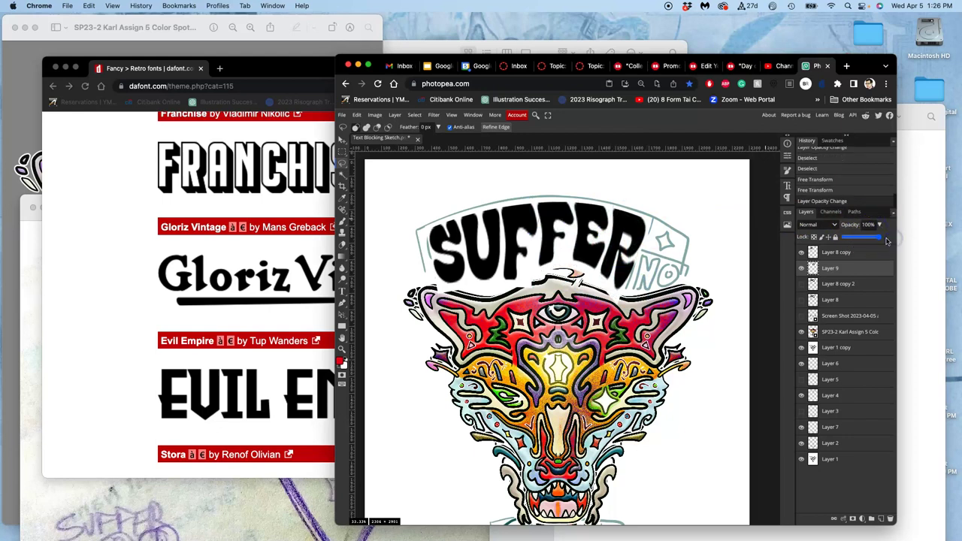
Step: Compare Layer 9's FER letters with visibility toggled, then switch its blend mode to Multiply
click(807, 252)
click(801, 269)
click(802, 268)
click(824, 225)
click(816, 254)
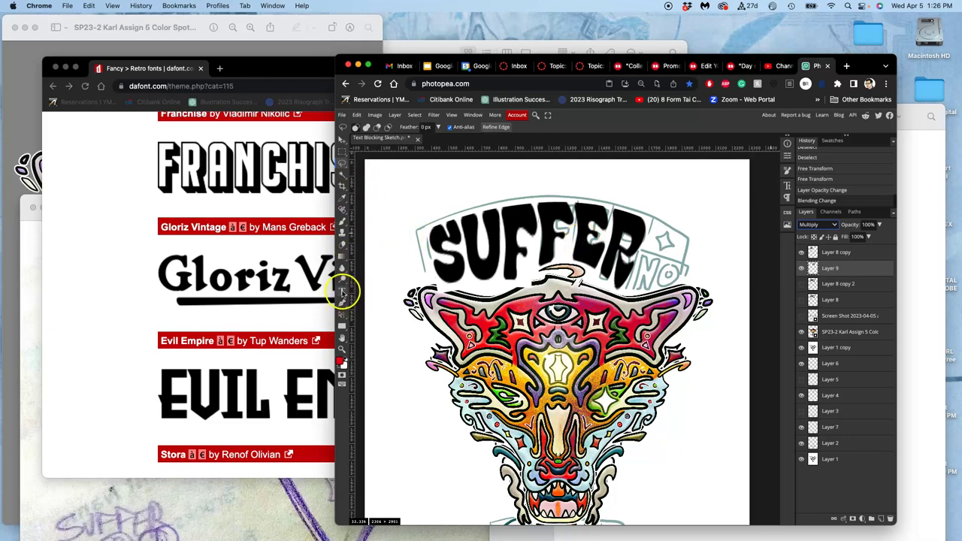
Step: Create a new text layer at the poster's upper left using the FancyPants font
click(342, 292)
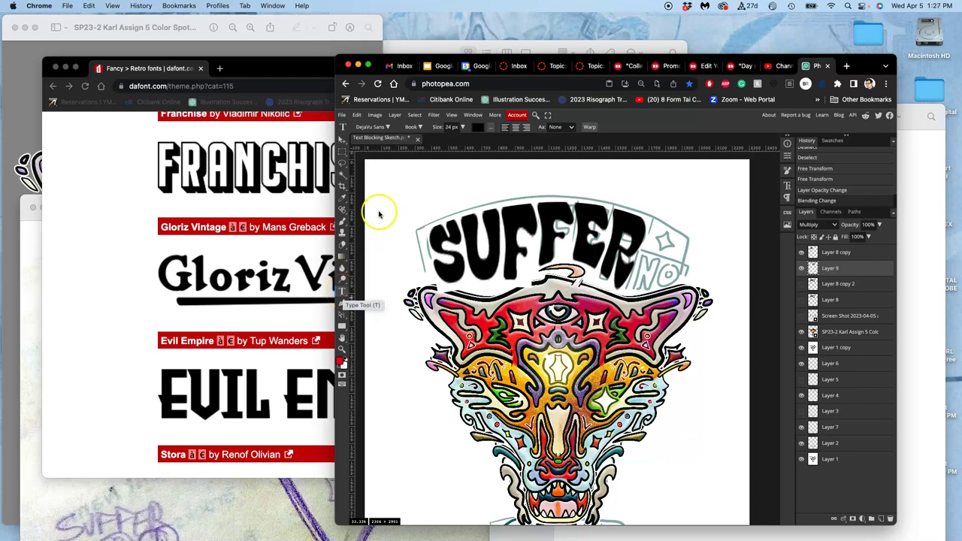
click(410, 195)
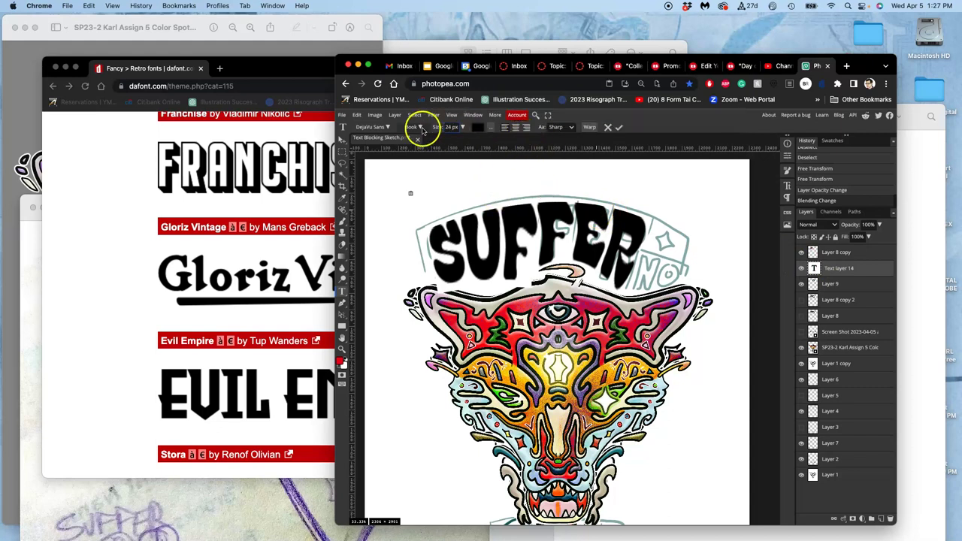
click(387, 127)
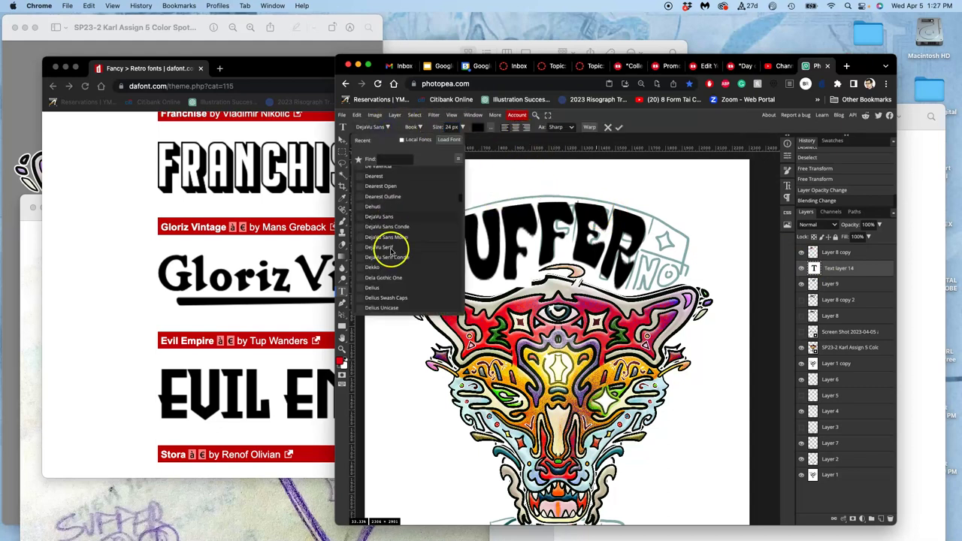
scroll(390, 252, down, 5)
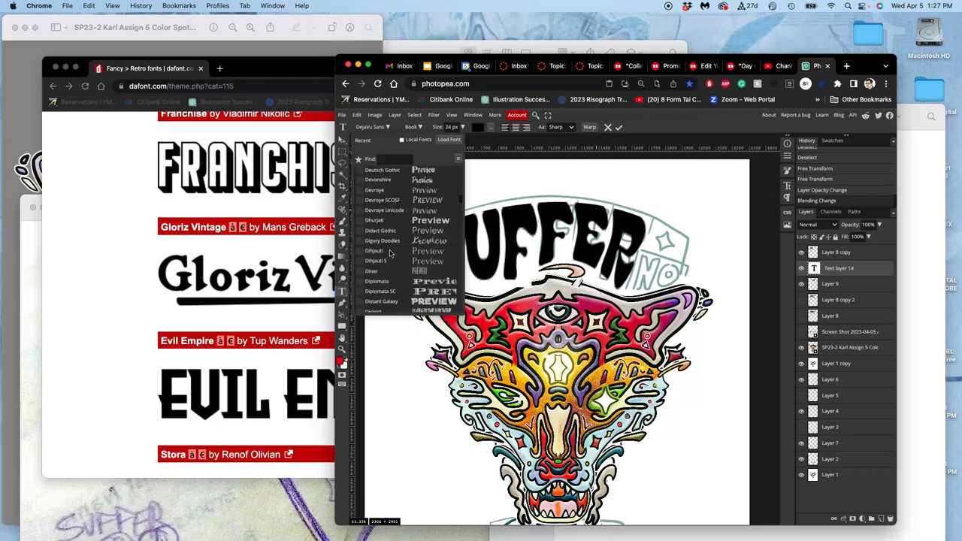
scroll(389, 254, down, 10)
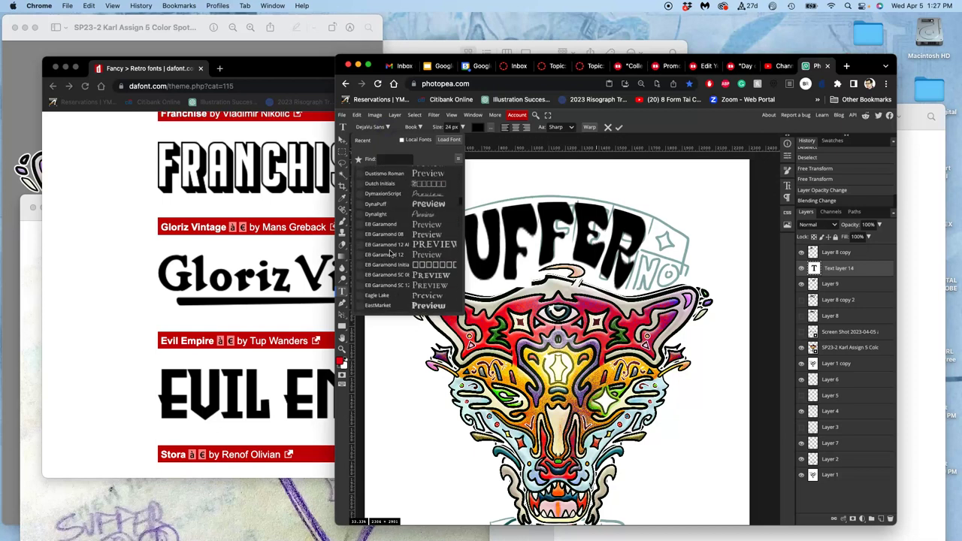
scroll(389, 253, down, 10)
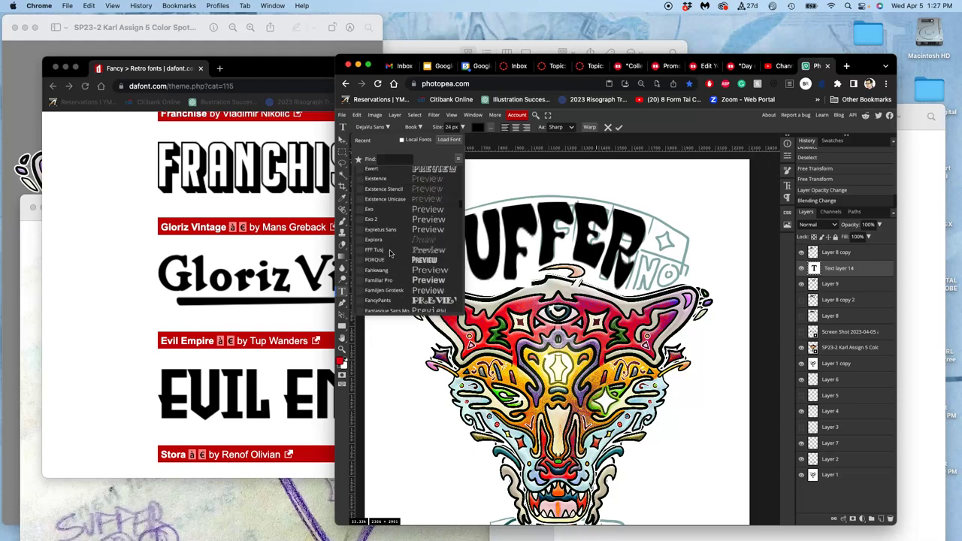
scroll(390, 253, down, 2)
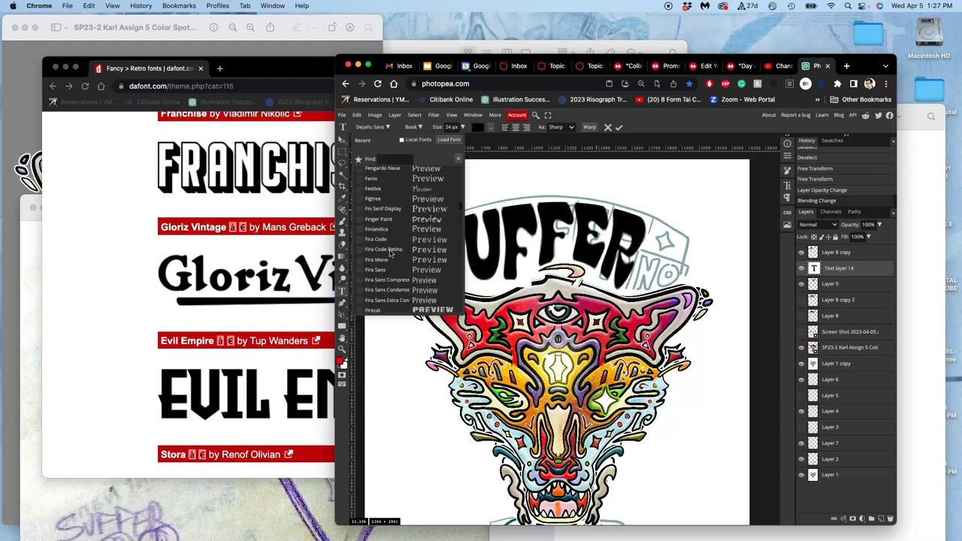
scroll(390, 254, down, 3)
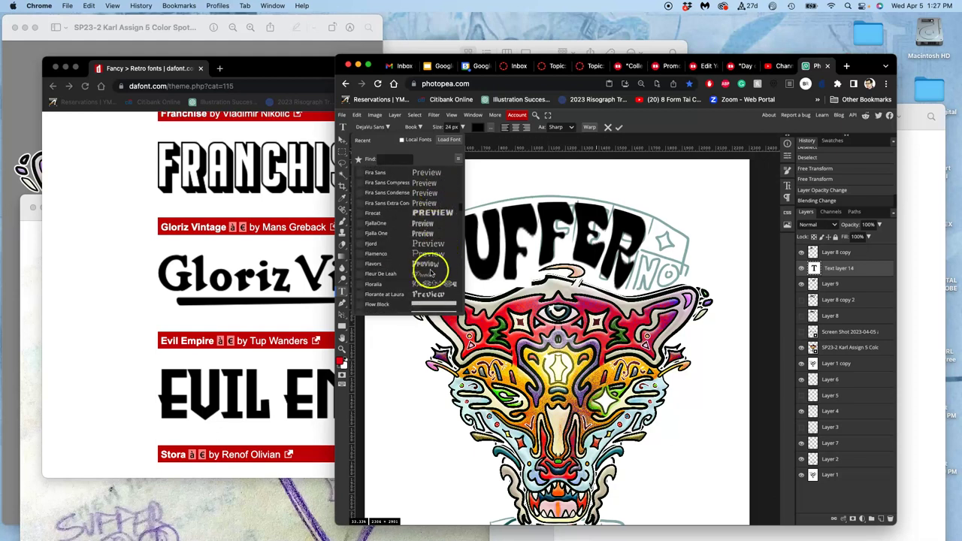
scroll(426, 263, up, 6)
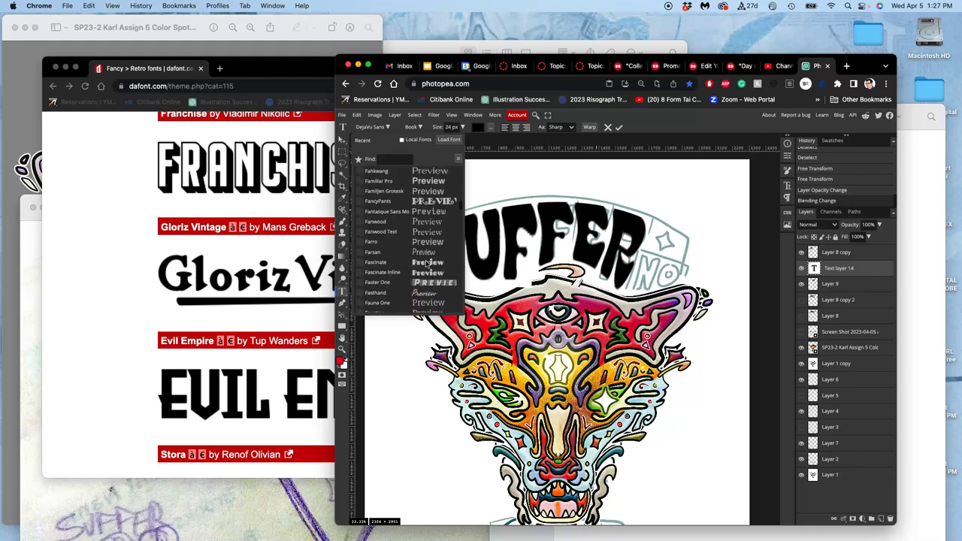
scroll(426, 263, up, 1)
scroll(426, 263, up, 2)
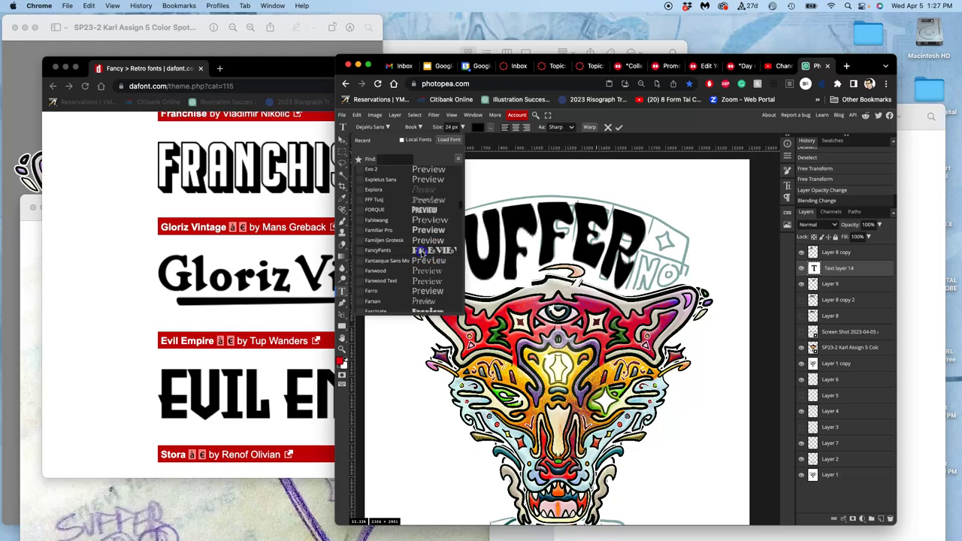
click(423, 251)
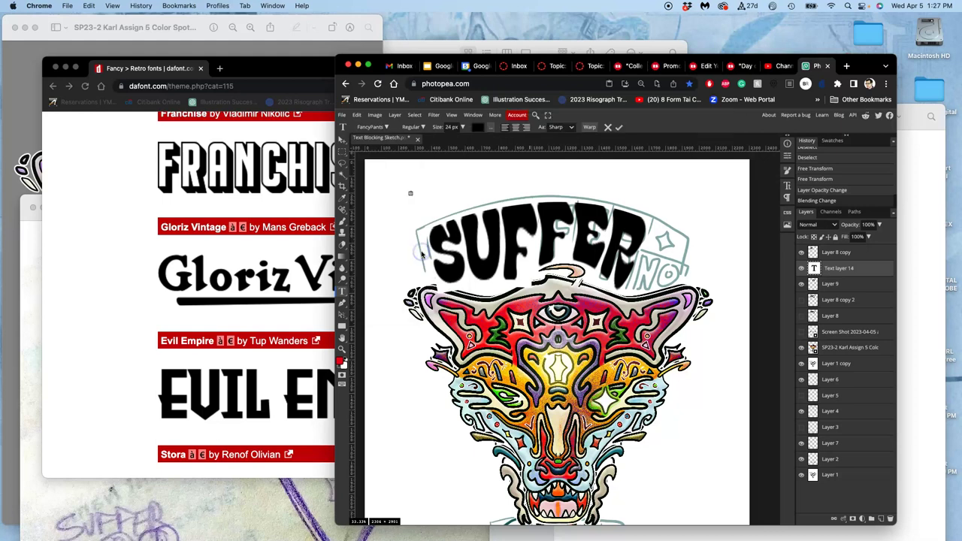
click(413, 193)
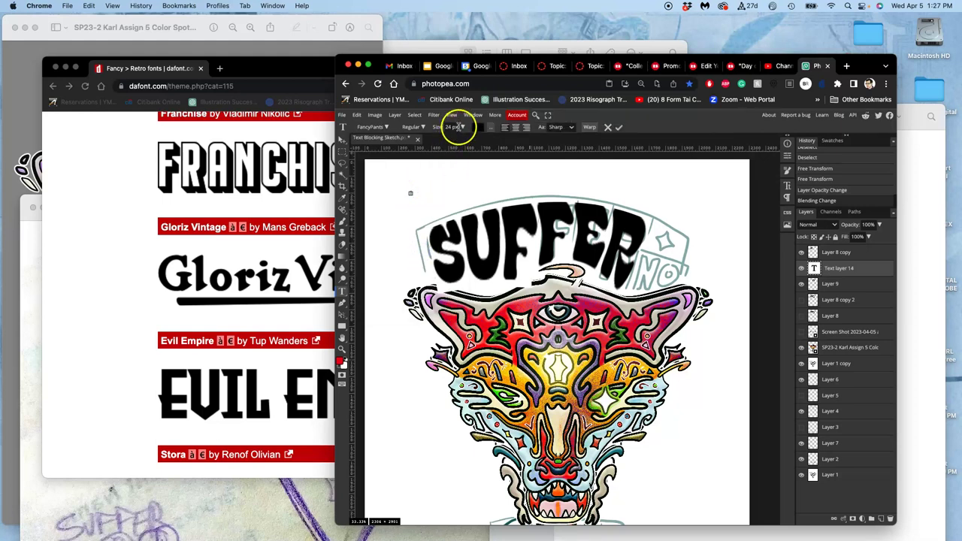
Step: Set the text size to 150 px and type 'SUFFER NO' above the SUFFER arch
click(461, 127)
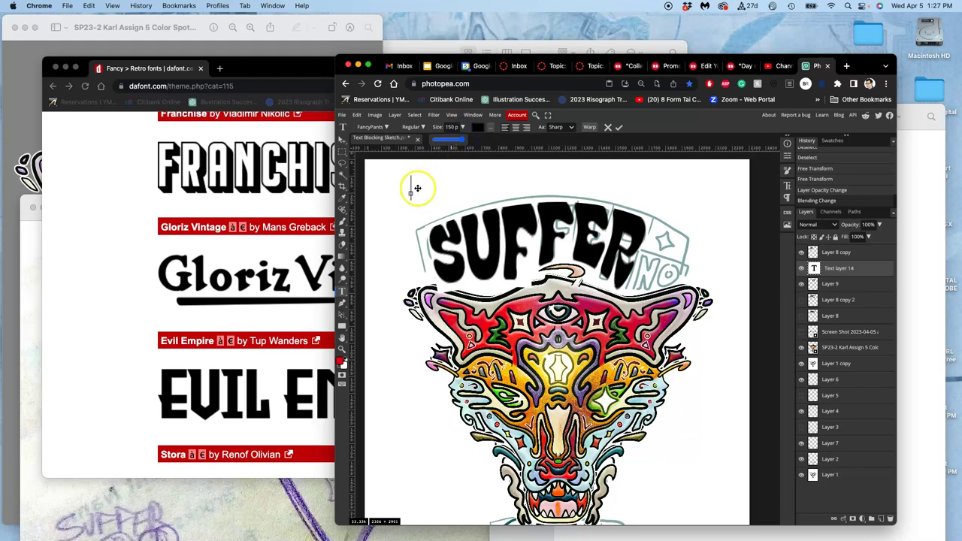
click(813, 268)
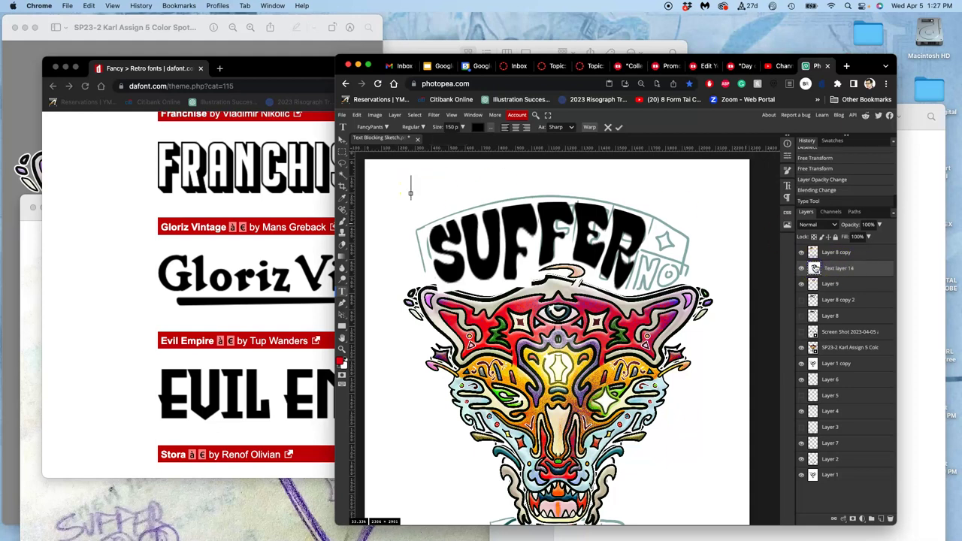
text(SUFFER NO FO)
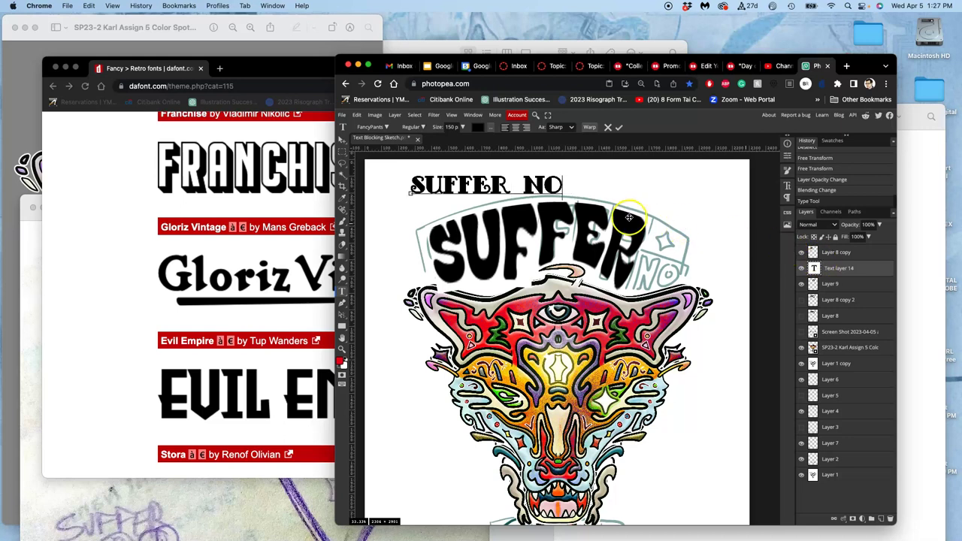
scroll(611, 209, up, 3)
scroll(526, 203, up, 3)
scroll(526, 202, left, 2)
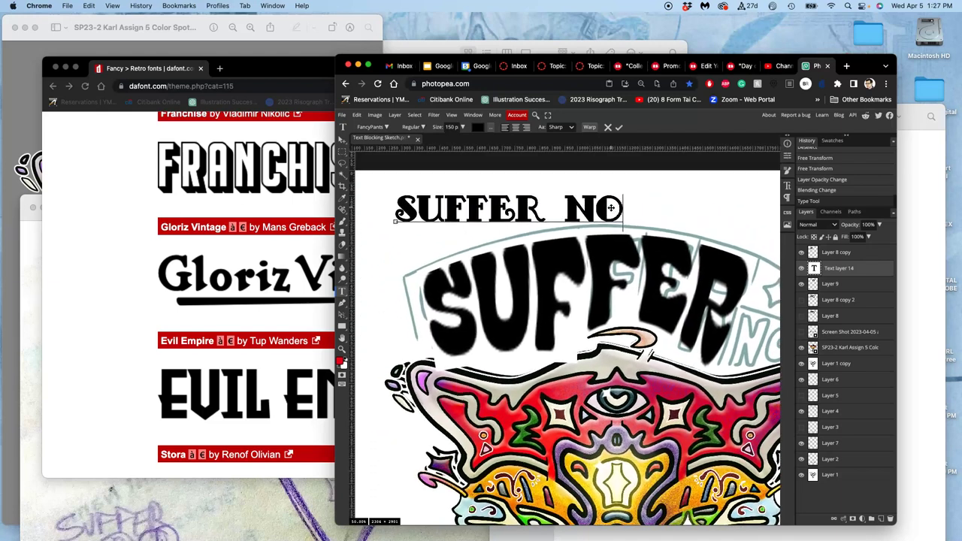
Step: Commit 'SUFFER NO', center it over SUFFER, stretch it taller, and tilt it slightly
click(342, 138)
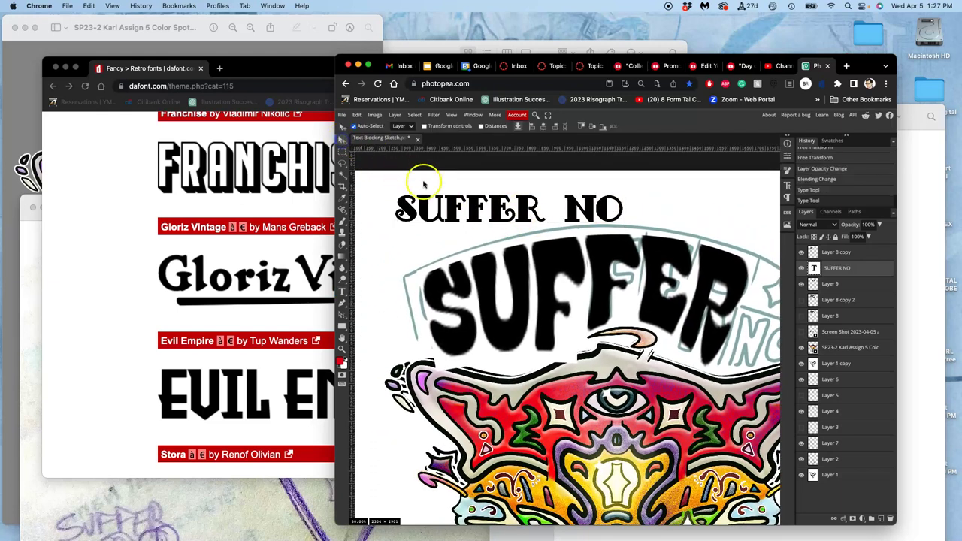
drag(439, 209, 479, 214)
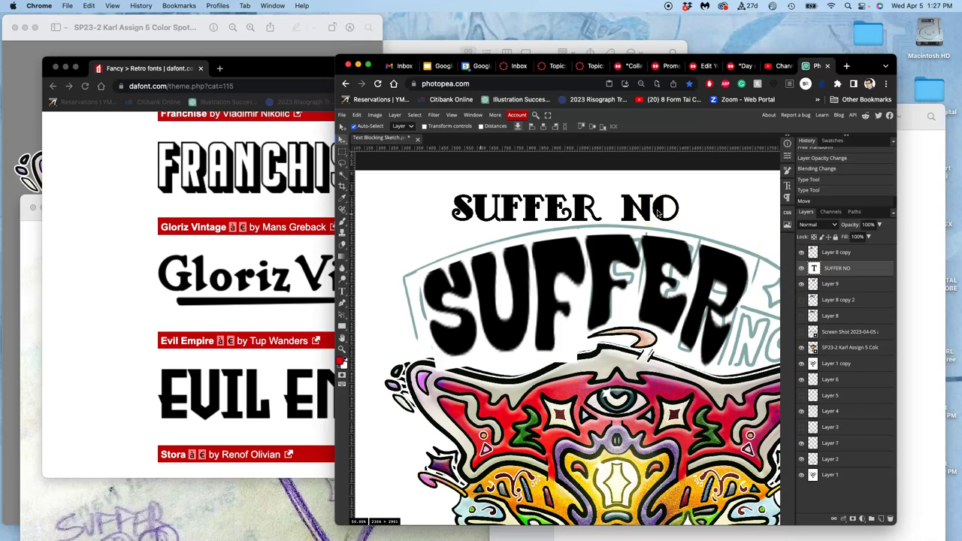
key(alt+super+t)
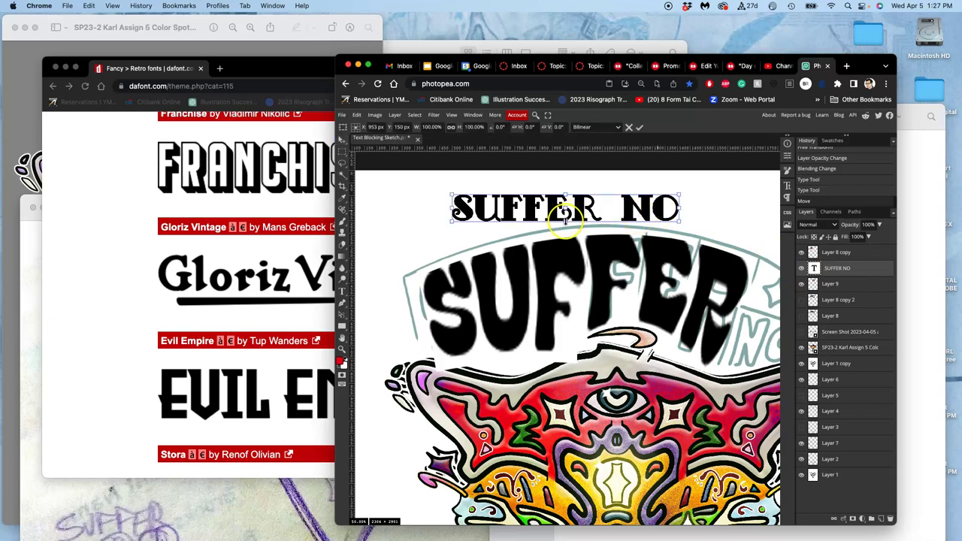
drag(566, 220, 565, 257)
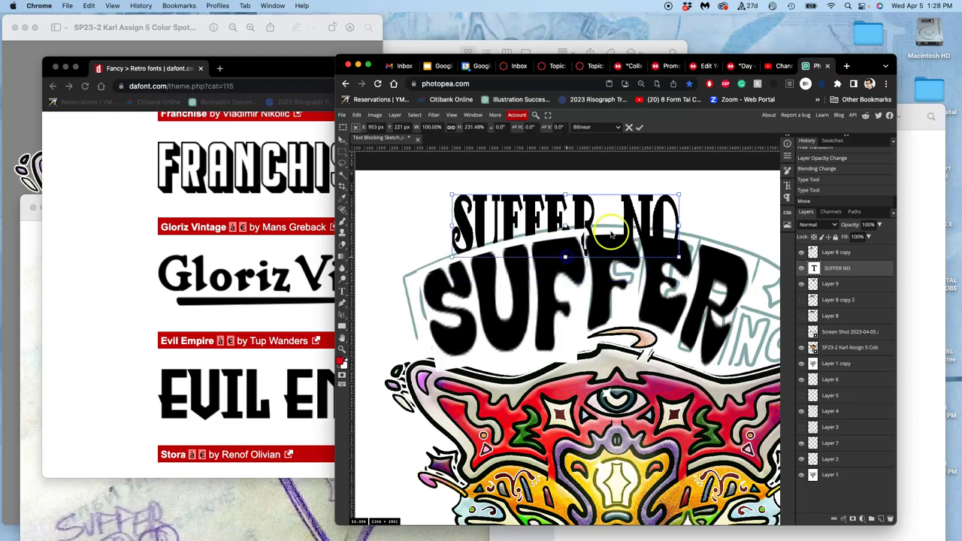
right_click(635, 218)
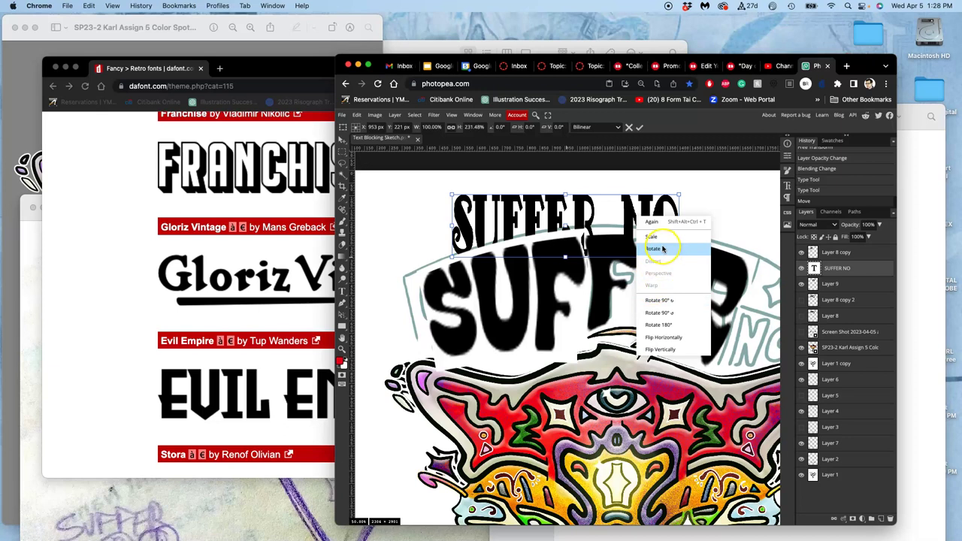
click(689, 193)
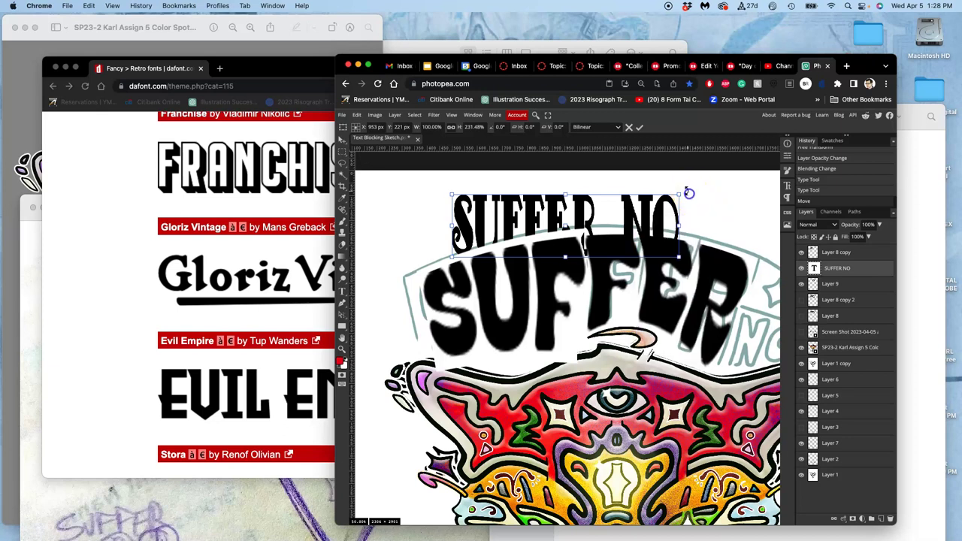
mouse_move(688, 193)
mouse_down()
mouse_move(676, 175)
mouse_move(679, 193)
mouse_up()
scroll(678, 192, right, 1)
scroll(679, 192, down, 1)
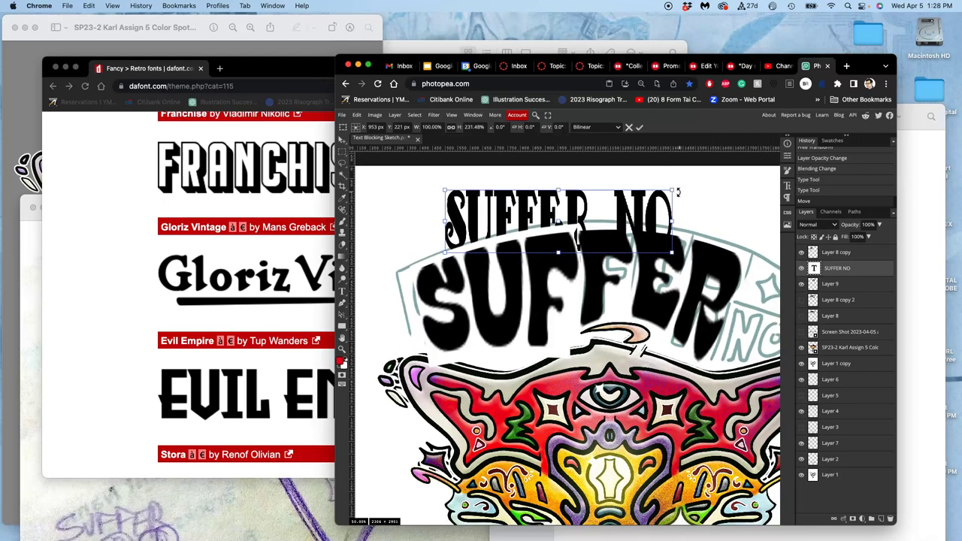